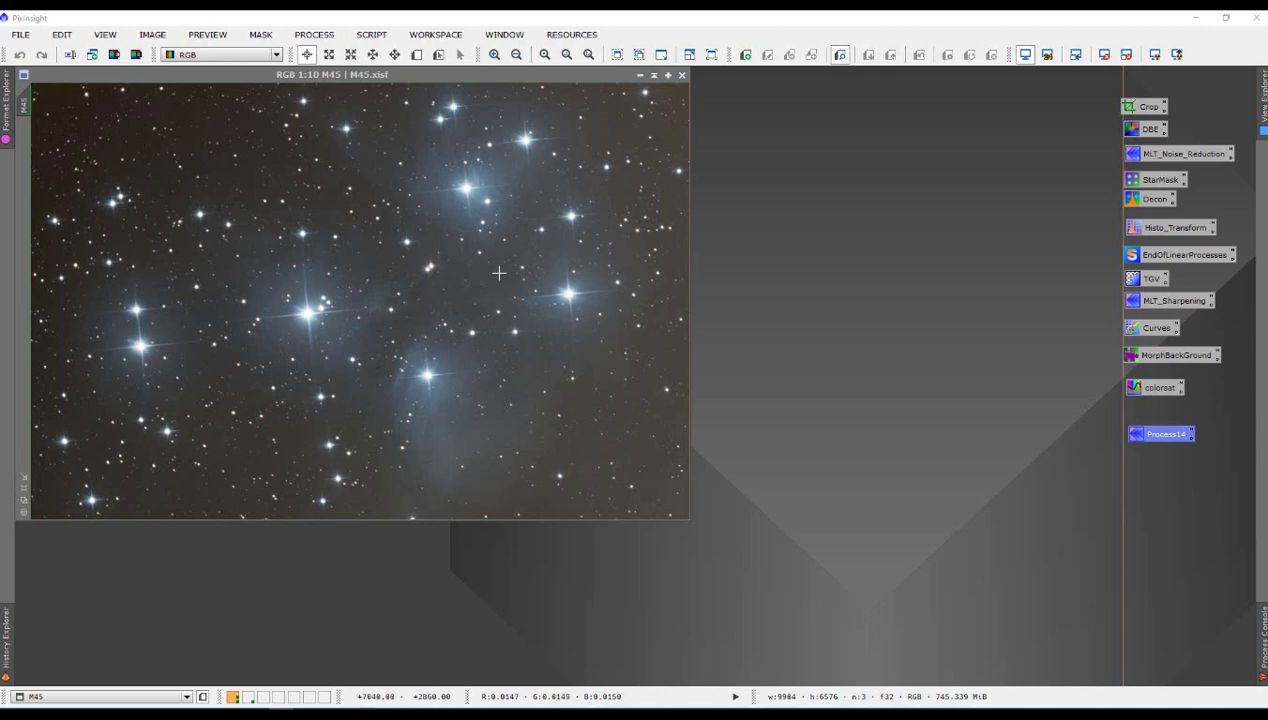
# Crop M45 to 9695×6356 with DynamicCrop, trimming the ragged top-right, left and bottom edges
pyautogui.scroll(-1, 534, 177)
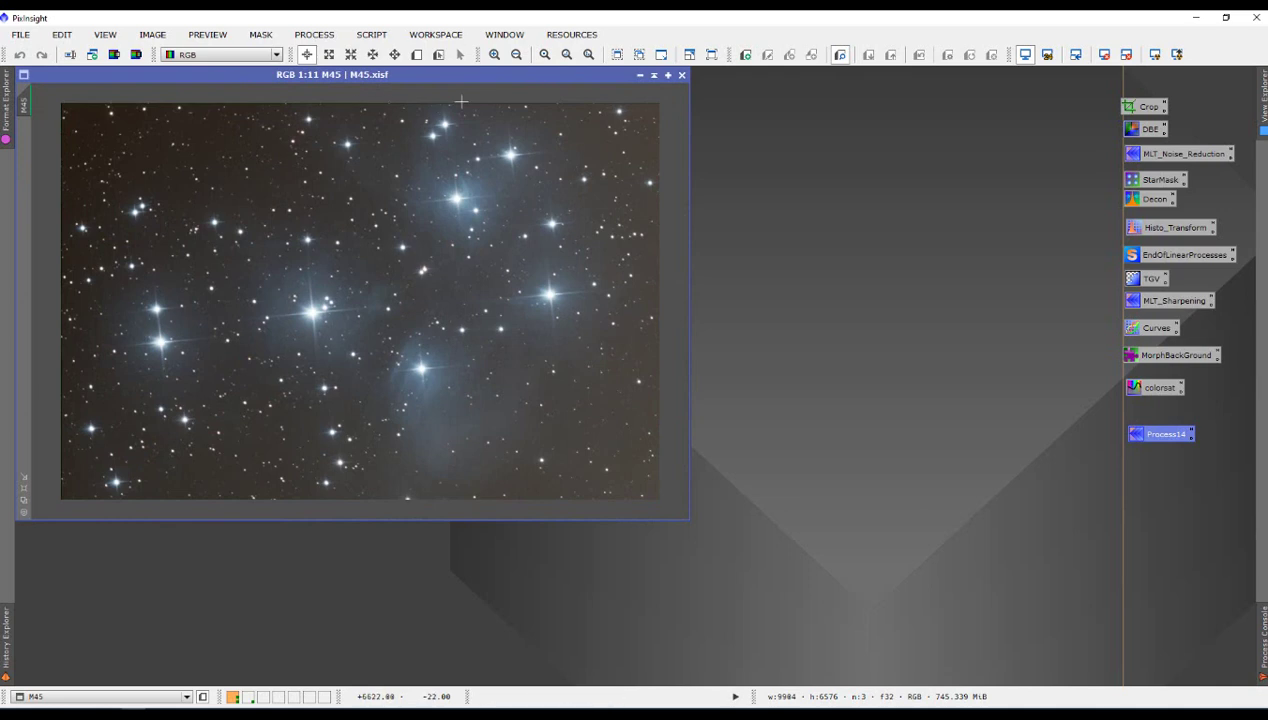
pyautogui.doubleClick(1146, 108)
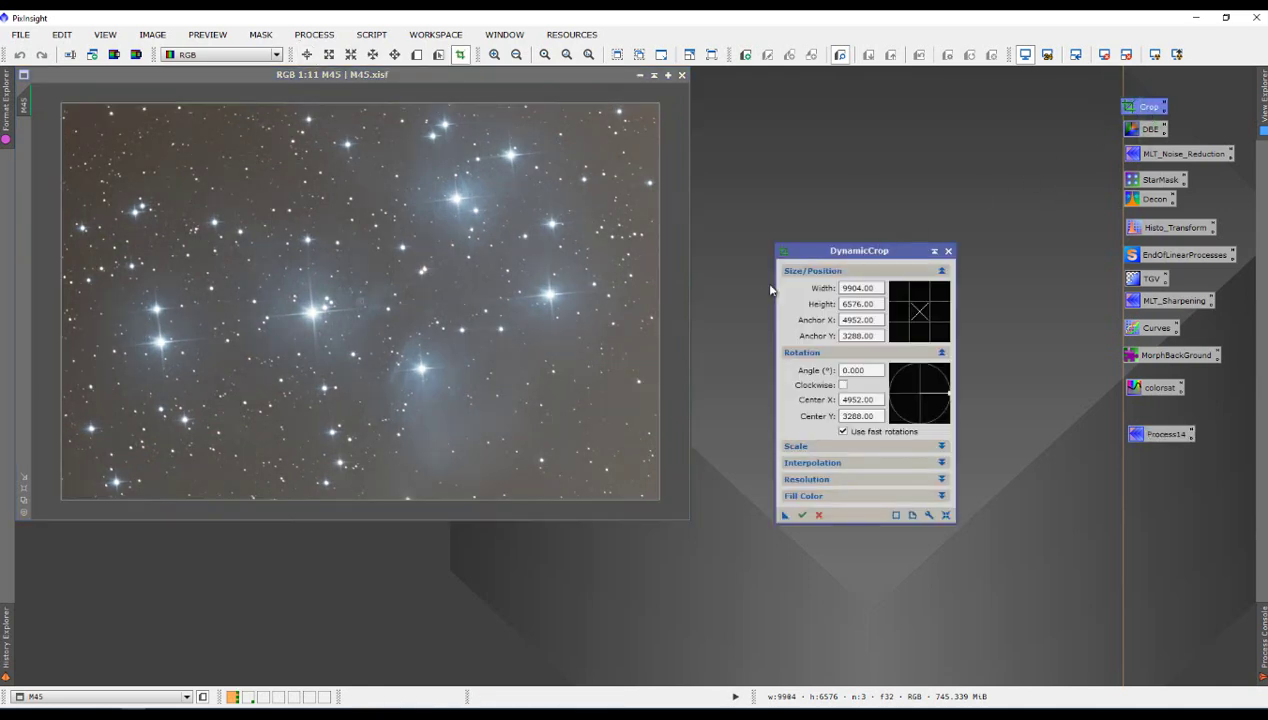
pyautogui.moveTo(867, 256); pyautogui.dragTo(873, 192)
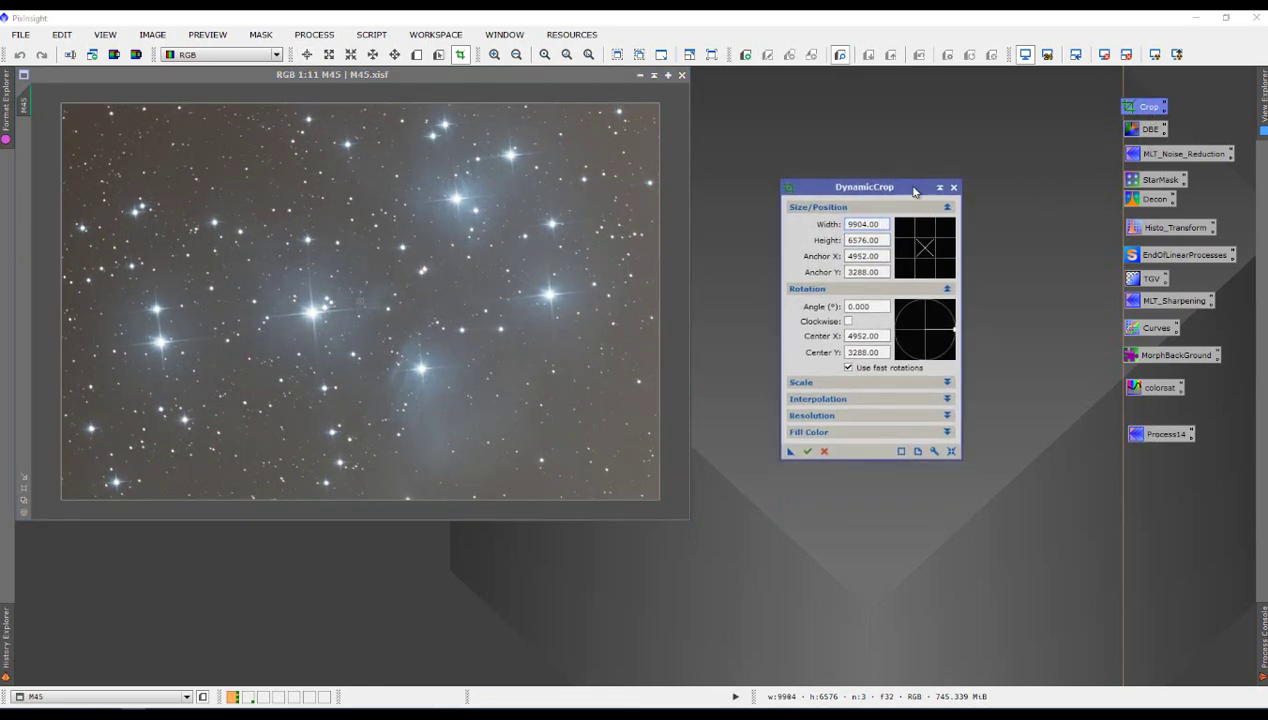
pyautogui.moveTo(659, 104); pyautogui.dragTo(653, 108)
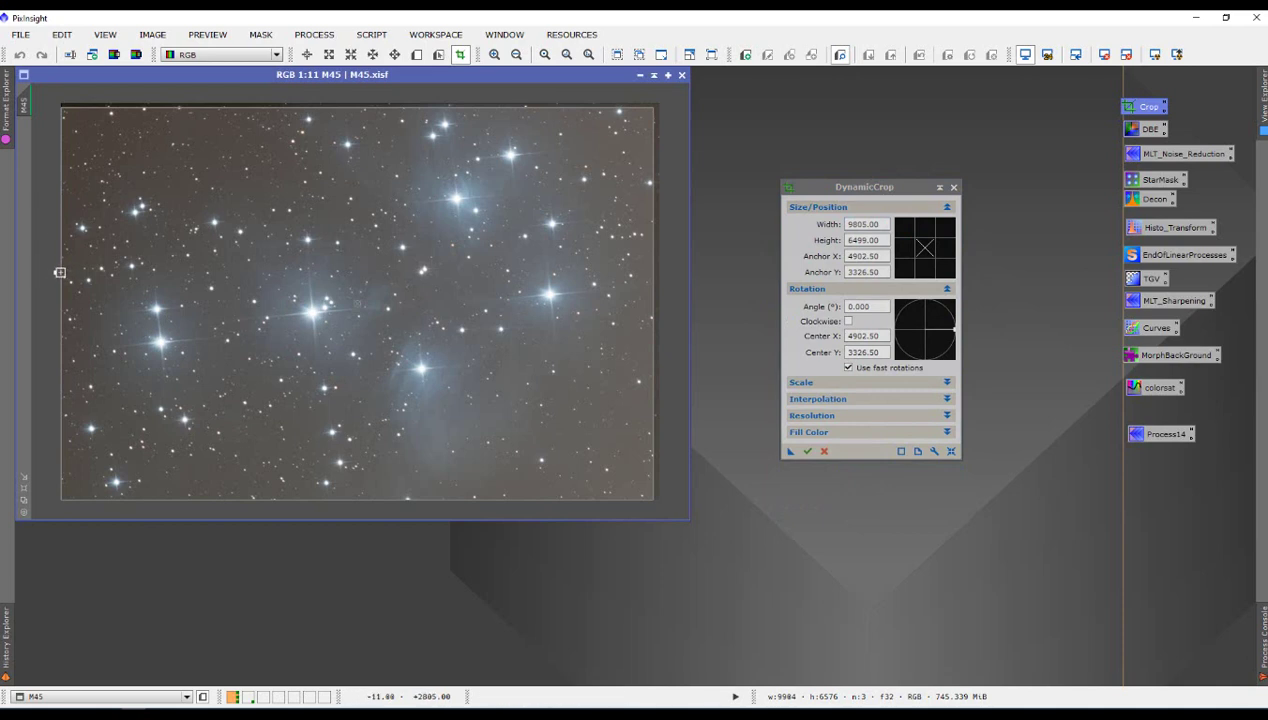
pyautogui.moveTo(60, 272); pyautogui.dragTo(62, 275)
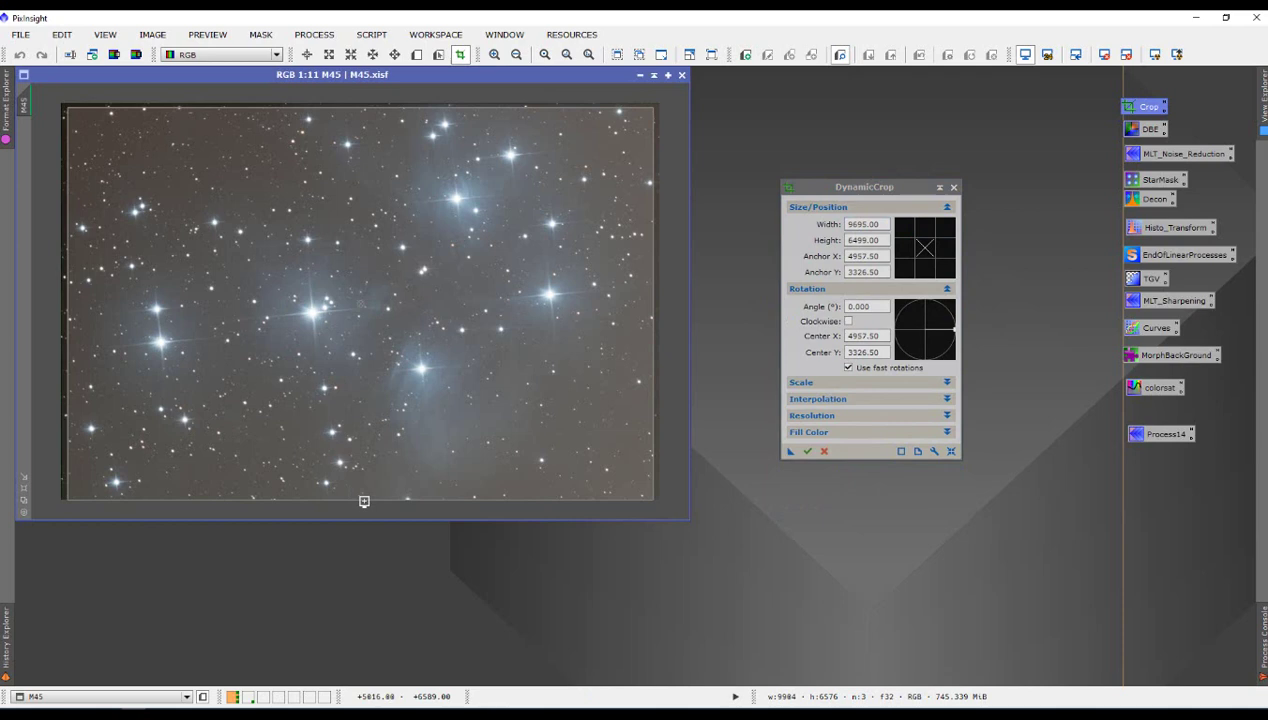
pyautogui.moveTo(363, 501); pyautogui.dragTo(361, 492)
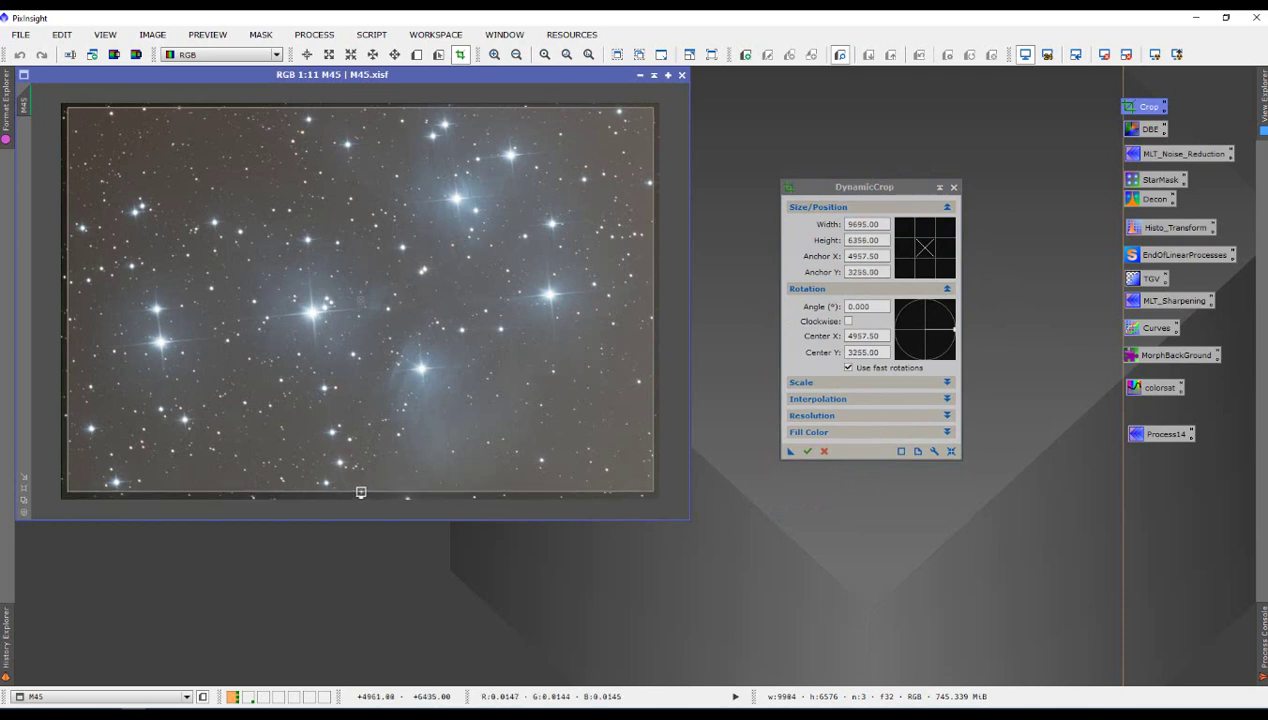
pyautogui.click(808, 452)
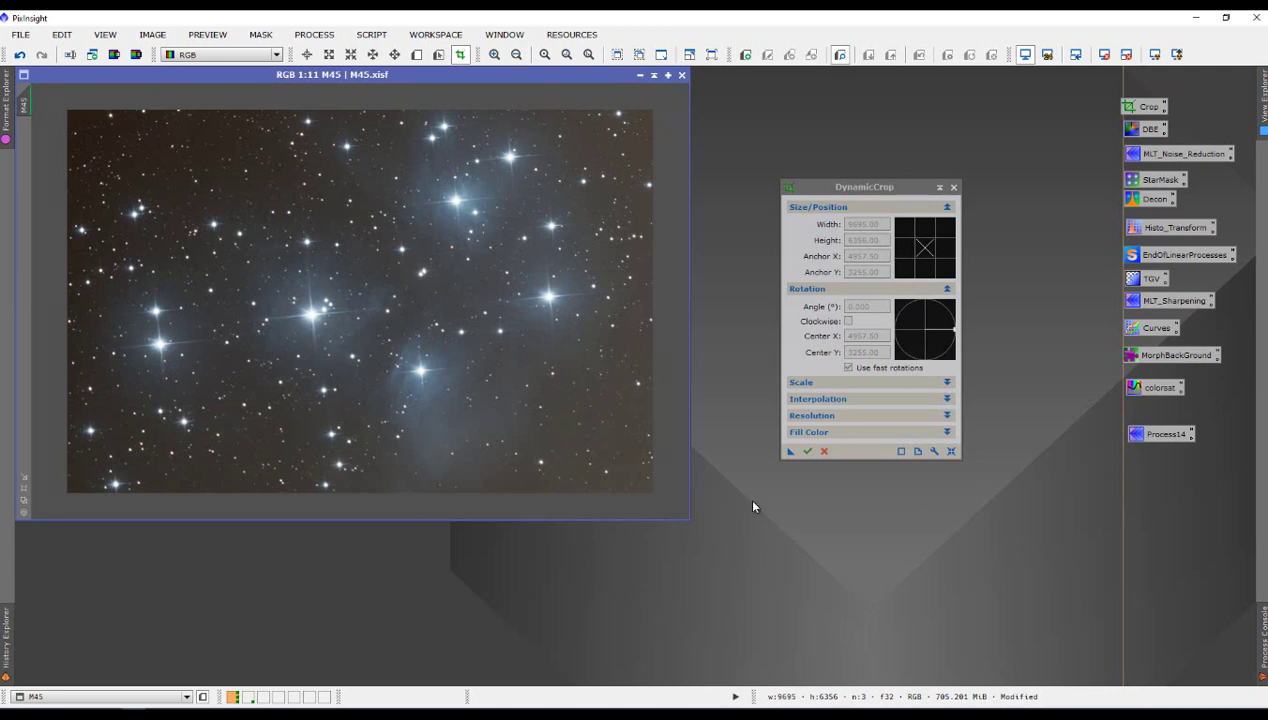
pyautogui.click(953, 187)
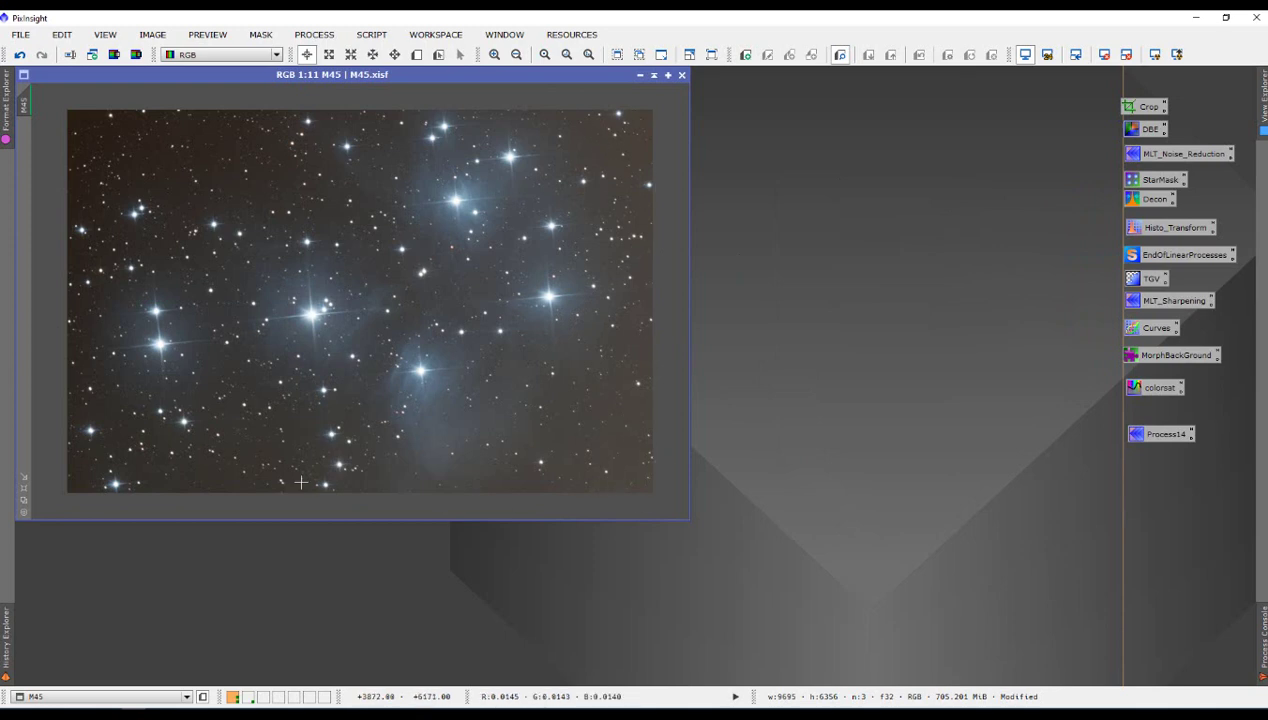
# Run DynamicBackgroundExtraction on M45 with 32 samples and subtraction correction
pyautogui.doubleClick(1156, 130)
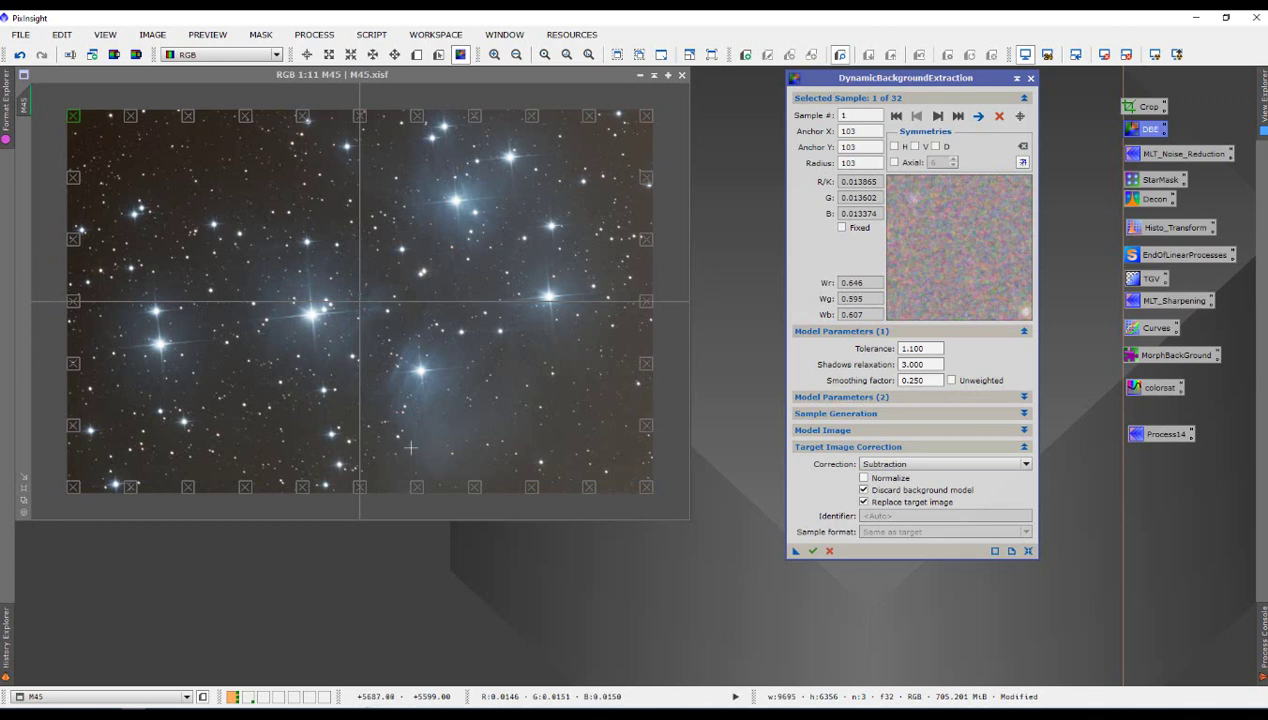
pyautogui.moveTo(957, 81); pyautogui.dragTo(926, 89)
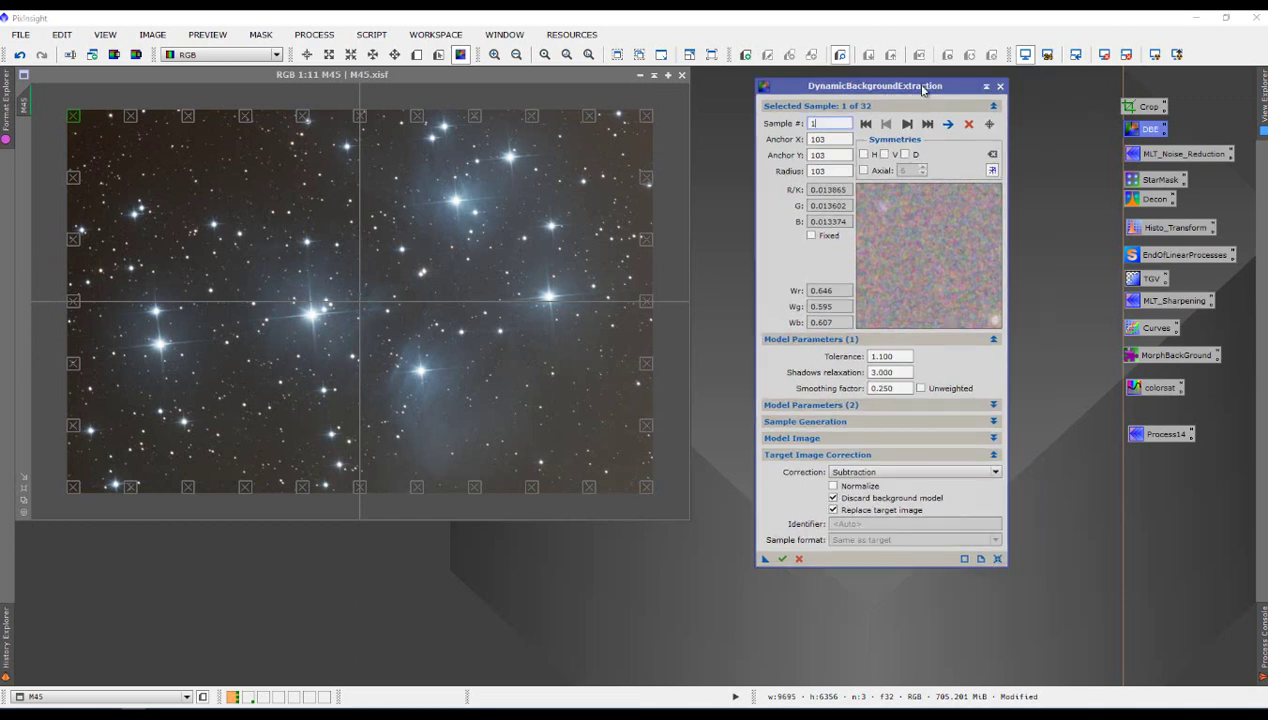
pyautogui.click(993, 421)
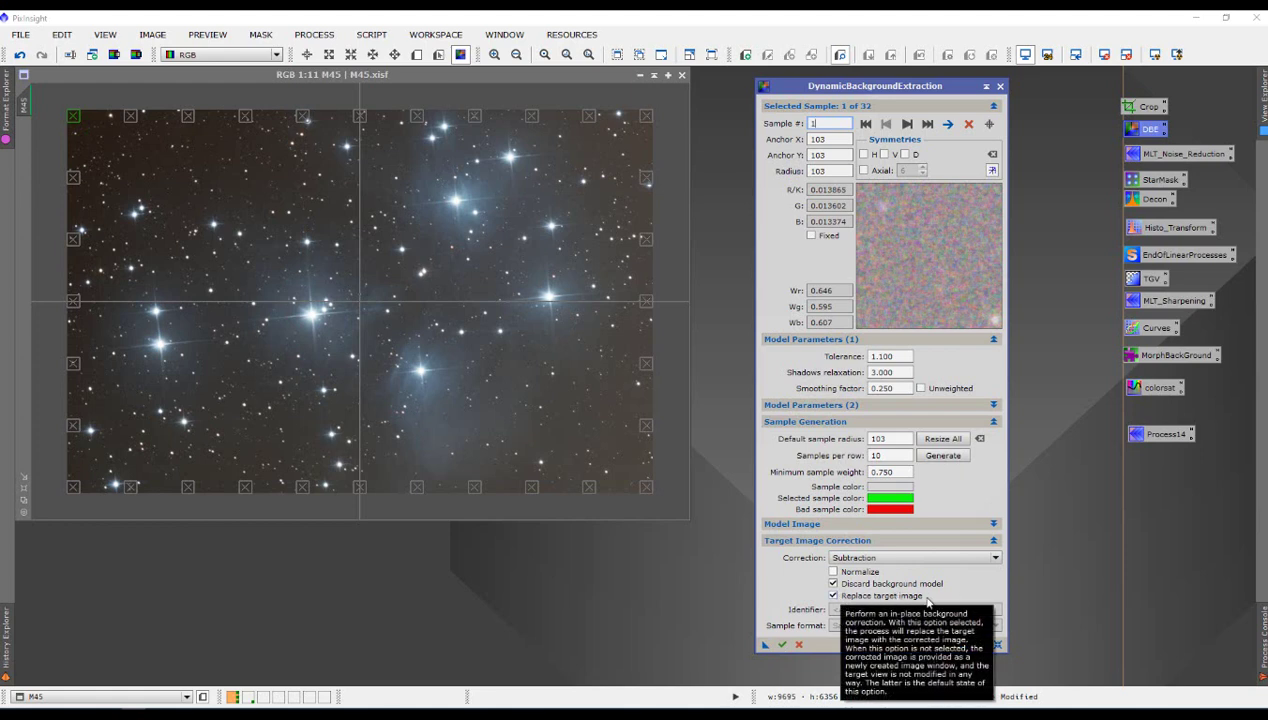
pyautogui.click(783, 645)
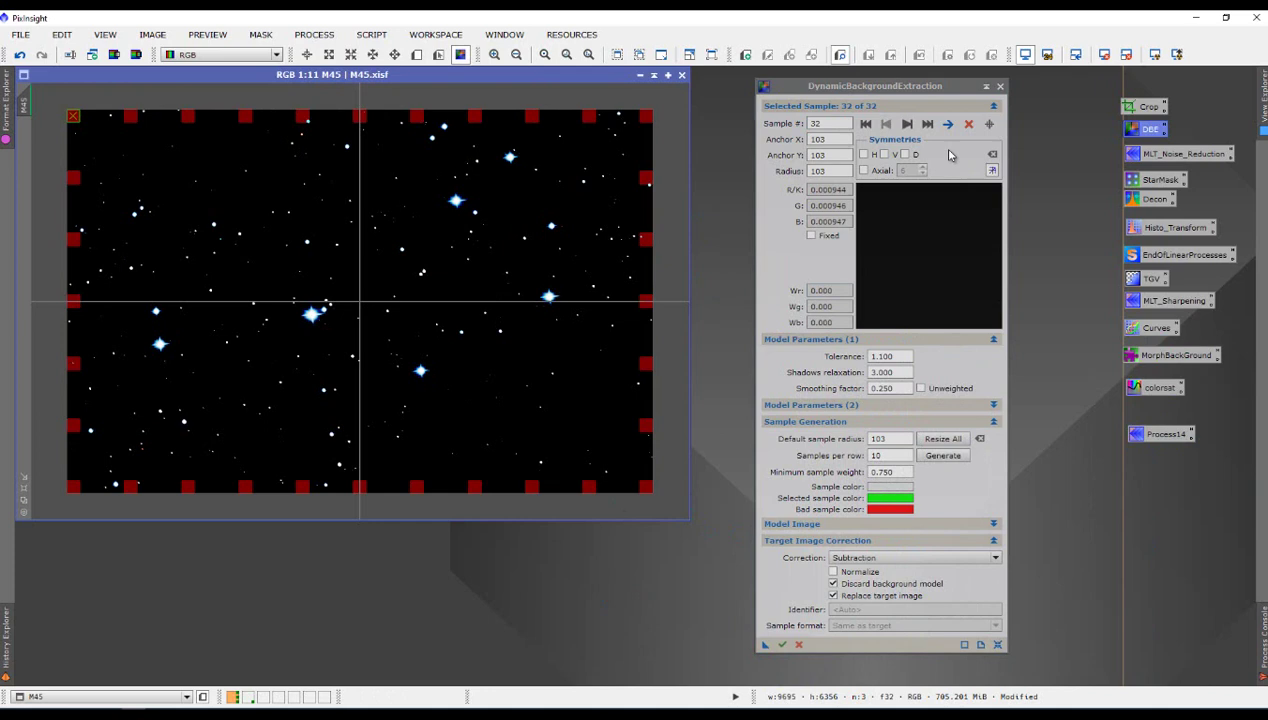
# Close the DBE session and re-apply an automatic screen stretch to the corrected image
pyautogui.click(1001, 88)
pyautogui.click(621, 383)
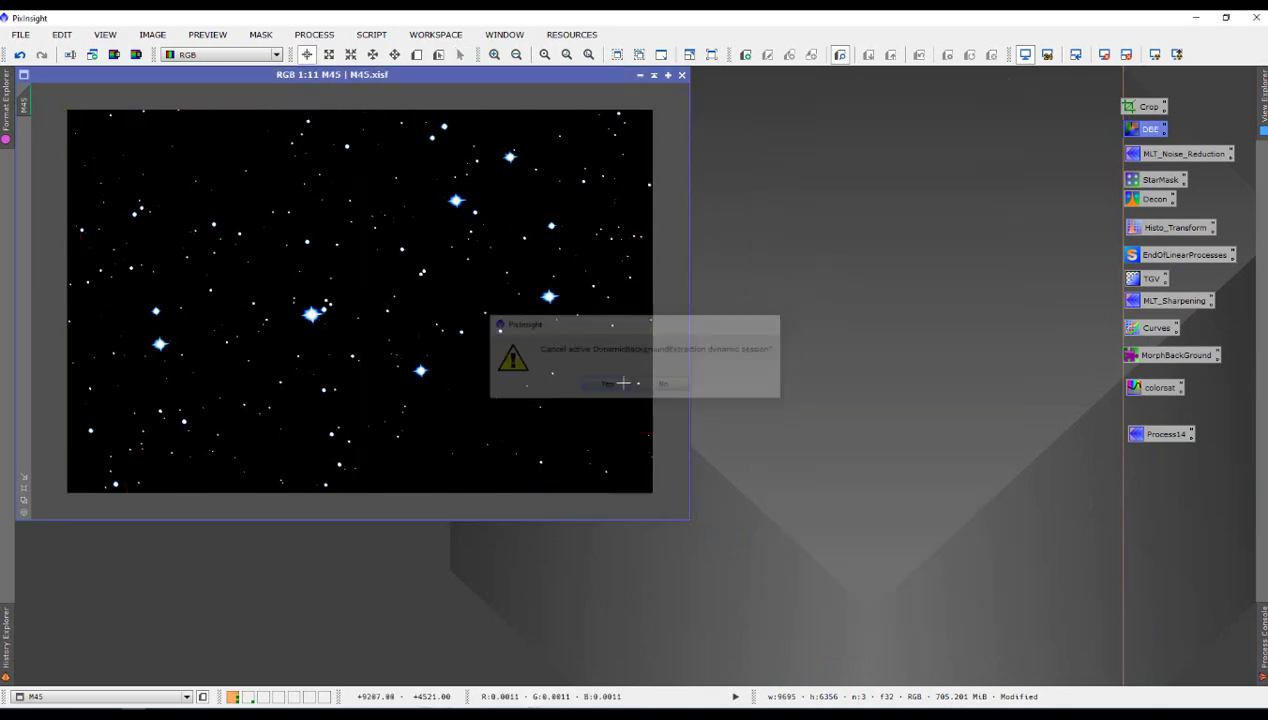
pyautogui.click(1104, 56)
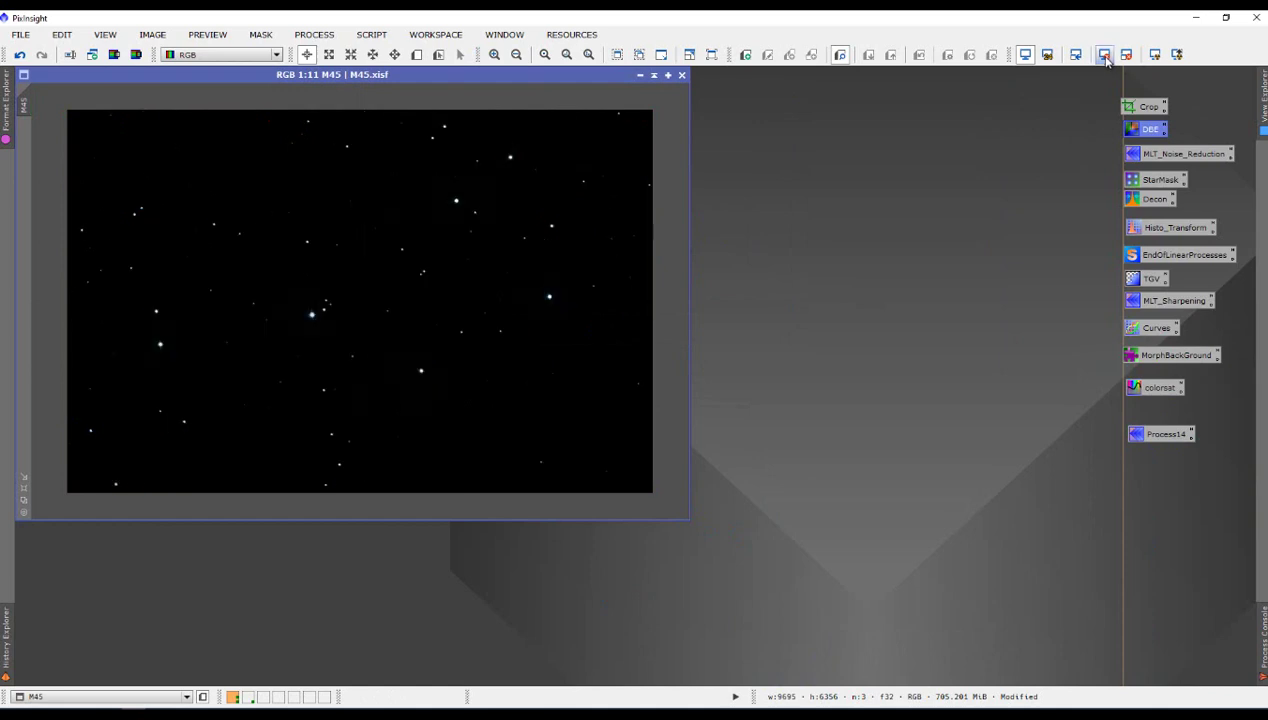
pyautogui.click(1152, 56)
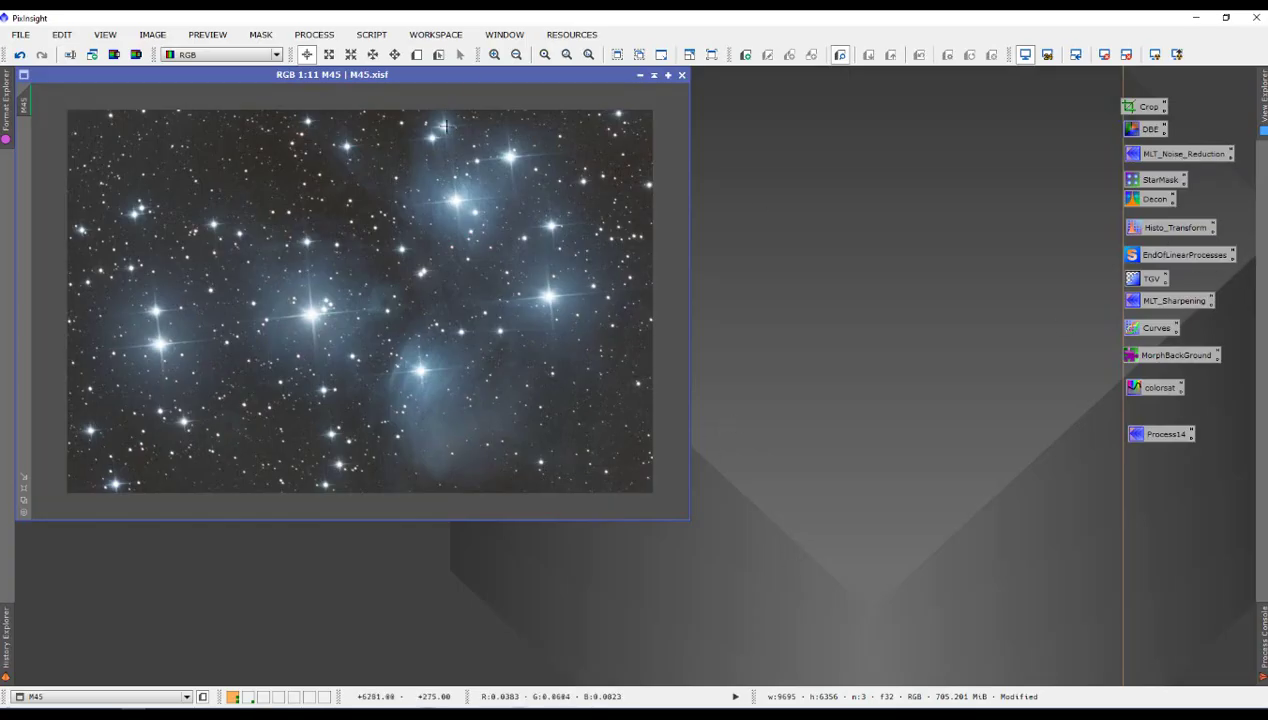
# Zoom in and pan to inspect the blue Pleiades nebulosity against the dark sky
pyautogui.scroll(9, 445, 202)
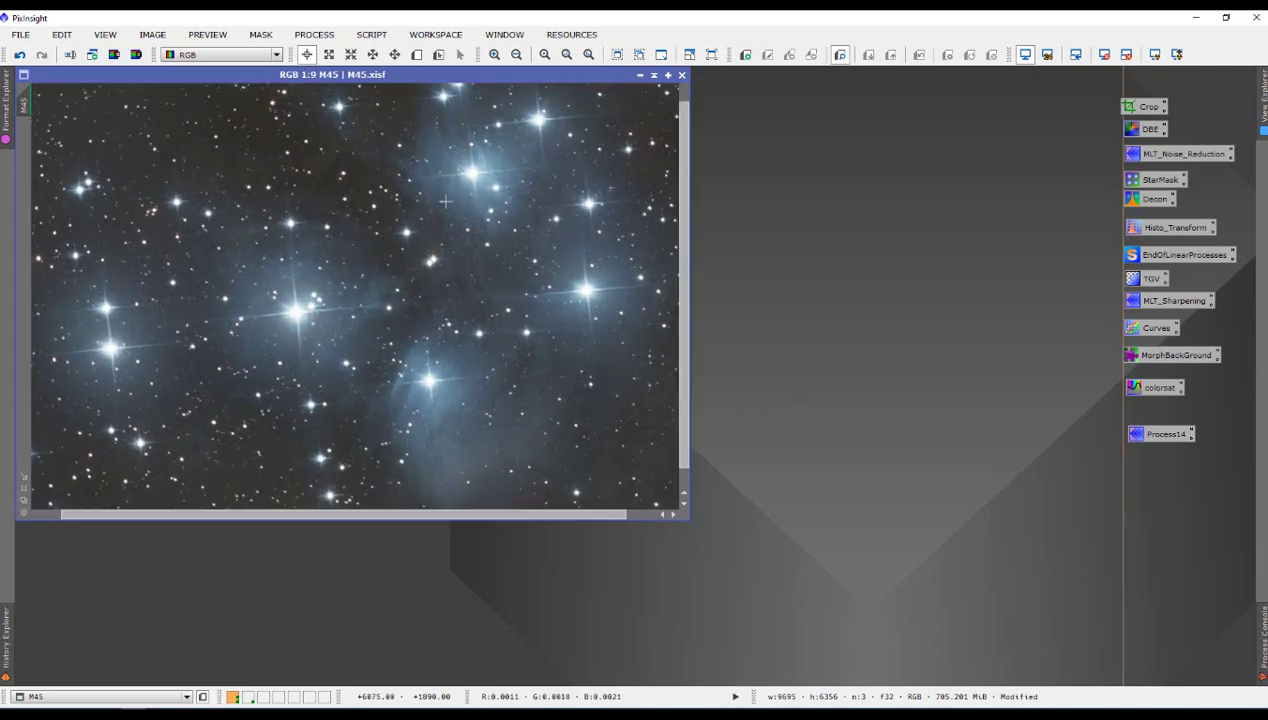
pyautogui.scroll(1, 445, 202)
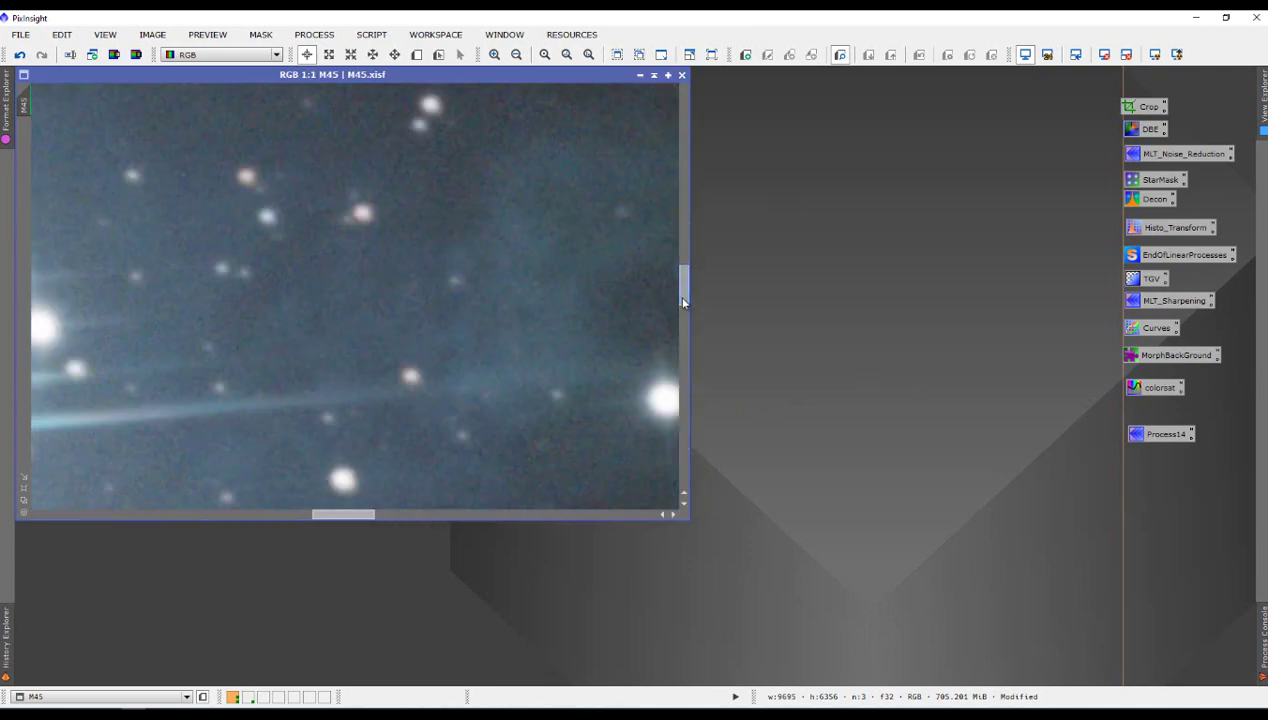
pyautogui.moveTo(685, 296); pyautogui.dragTo(628, 198)
pyautogui.scroll(3, 549, 196)
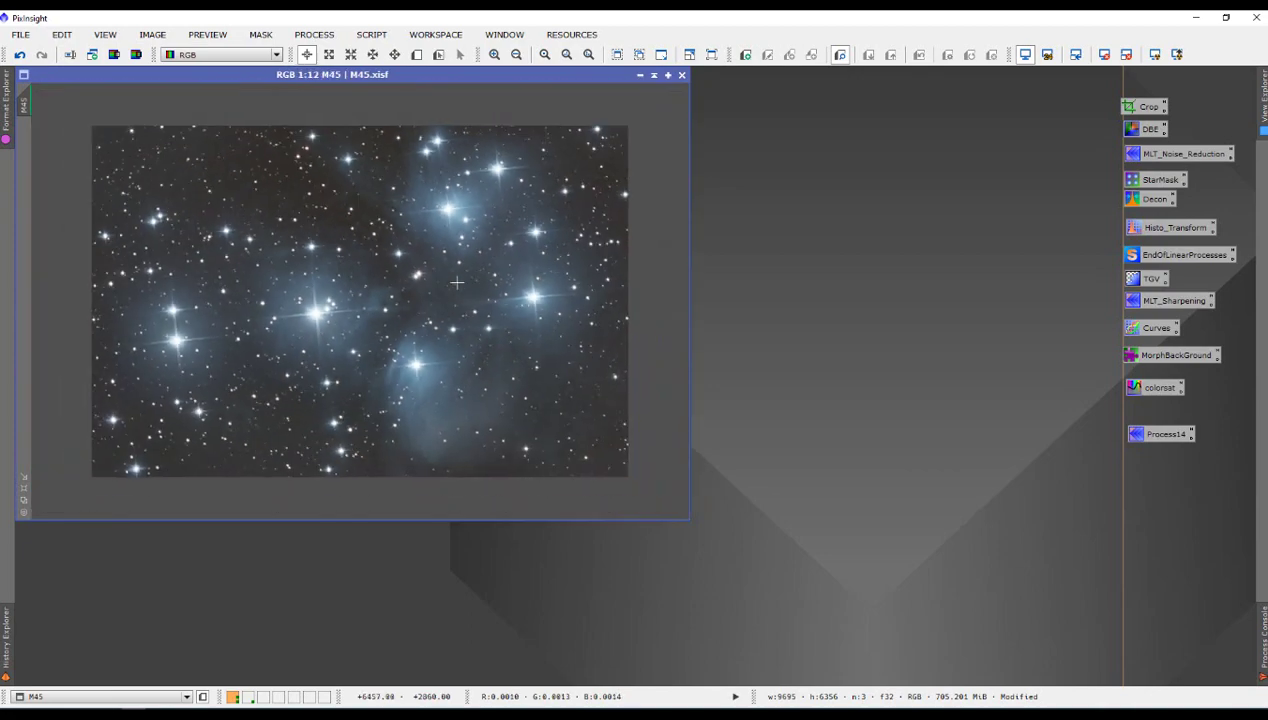
# Load MultiscaleLinearTransform noise reduction with Linear Mask and Preview mask enabled, and reset the screen stretch
pyautogui.scroll(7, 456, 281)
pyautogui.doubleClick(1143, 157)
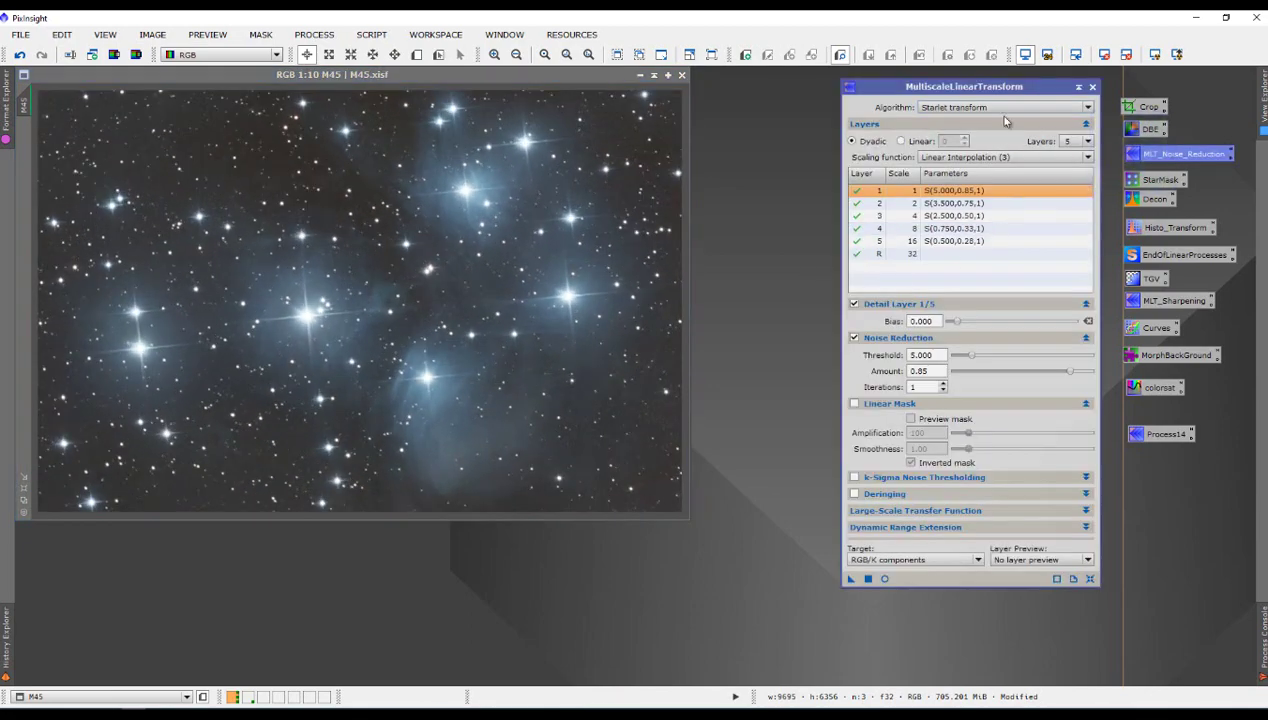
pyautogui.moveTo(991, 87); pyautogui.dragTo(855, 78)
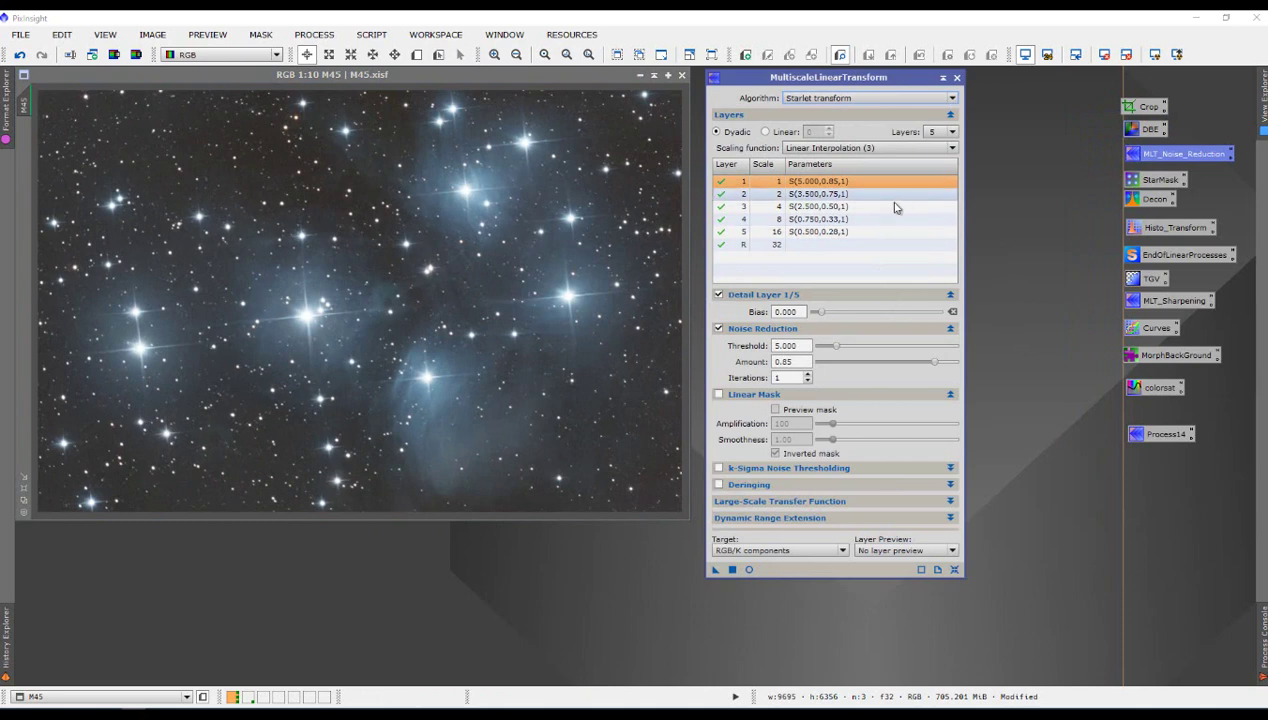
pyautogui.moveTo(897, 478)
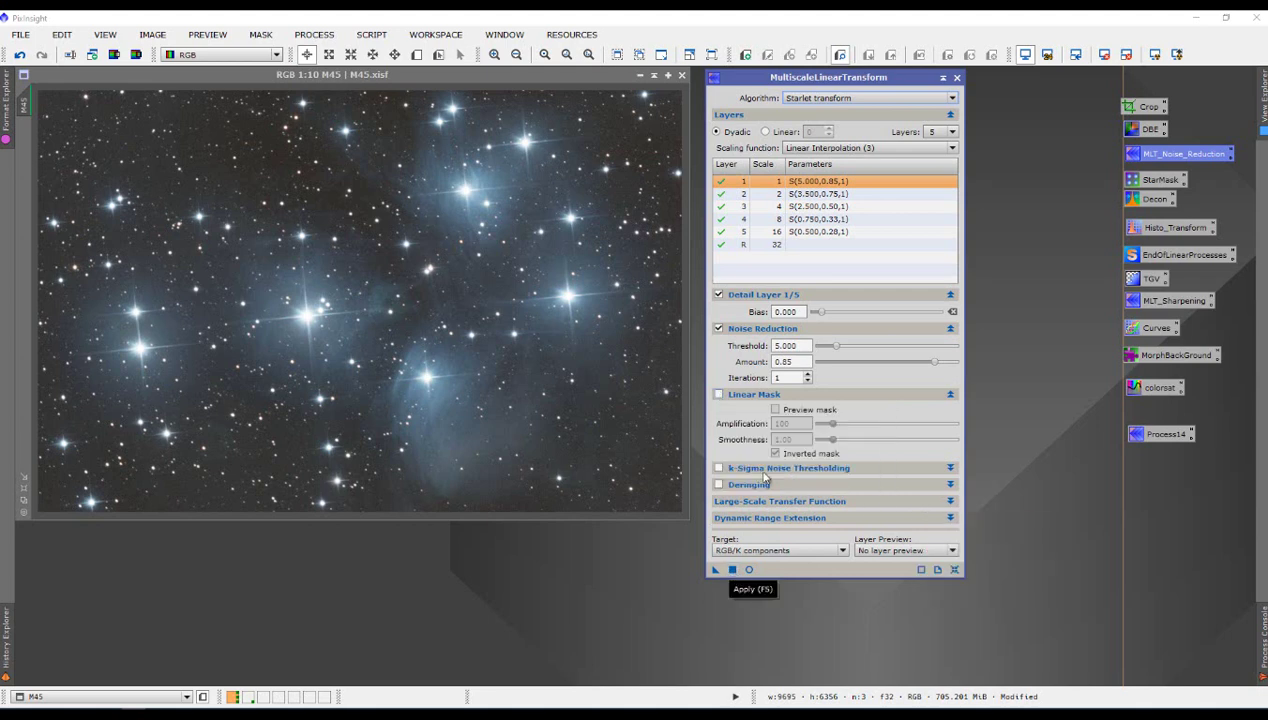
pyautogui.click(718, 394)
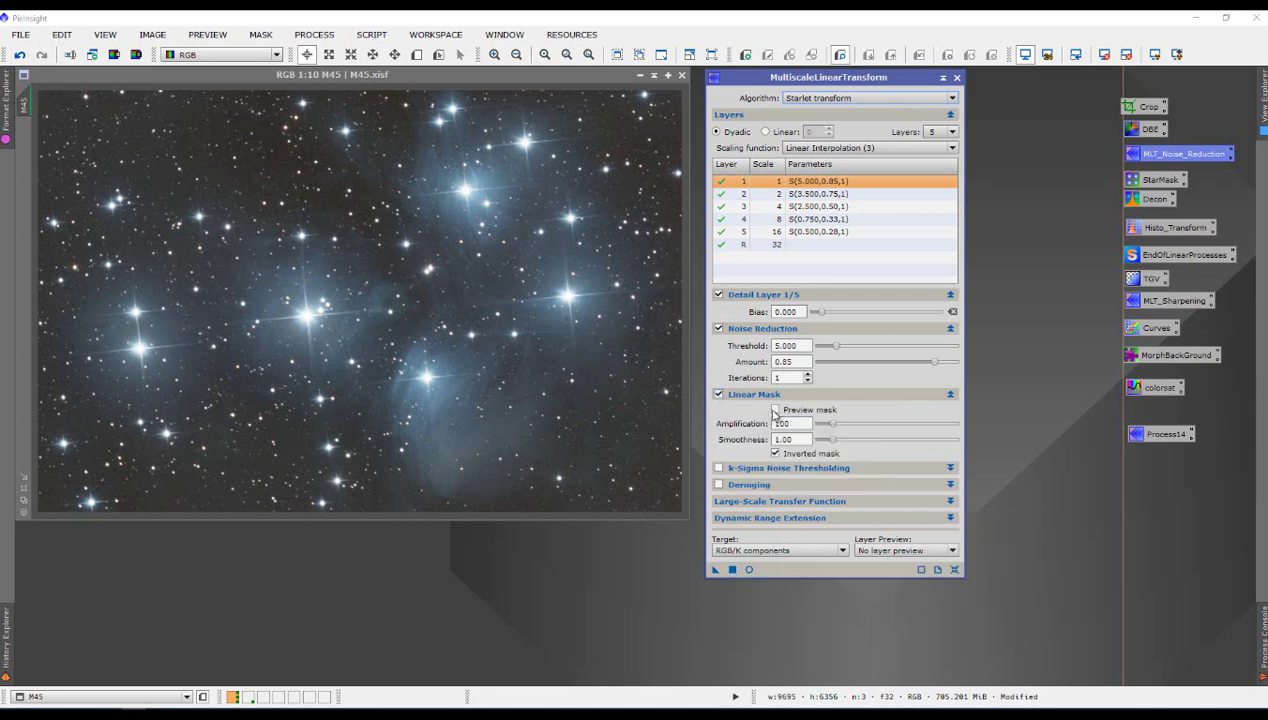
pyautogui.click(777, 410)
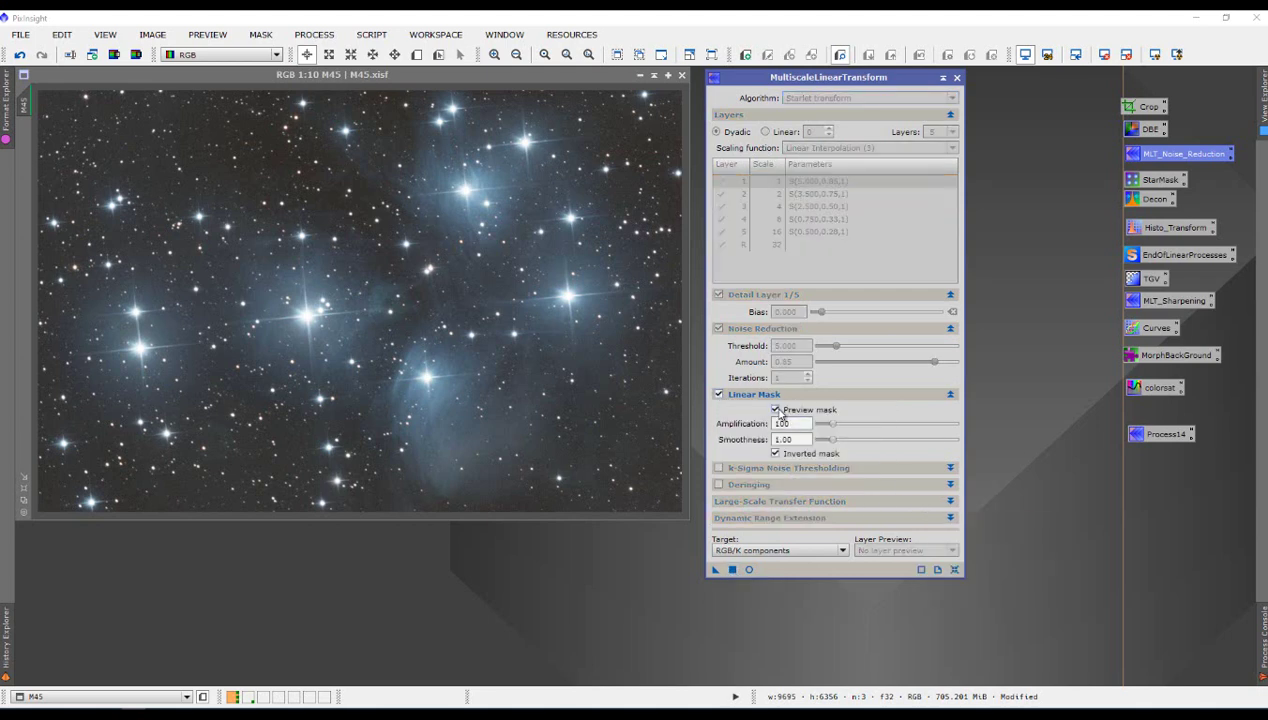
pyautogui.click(1105, 55)
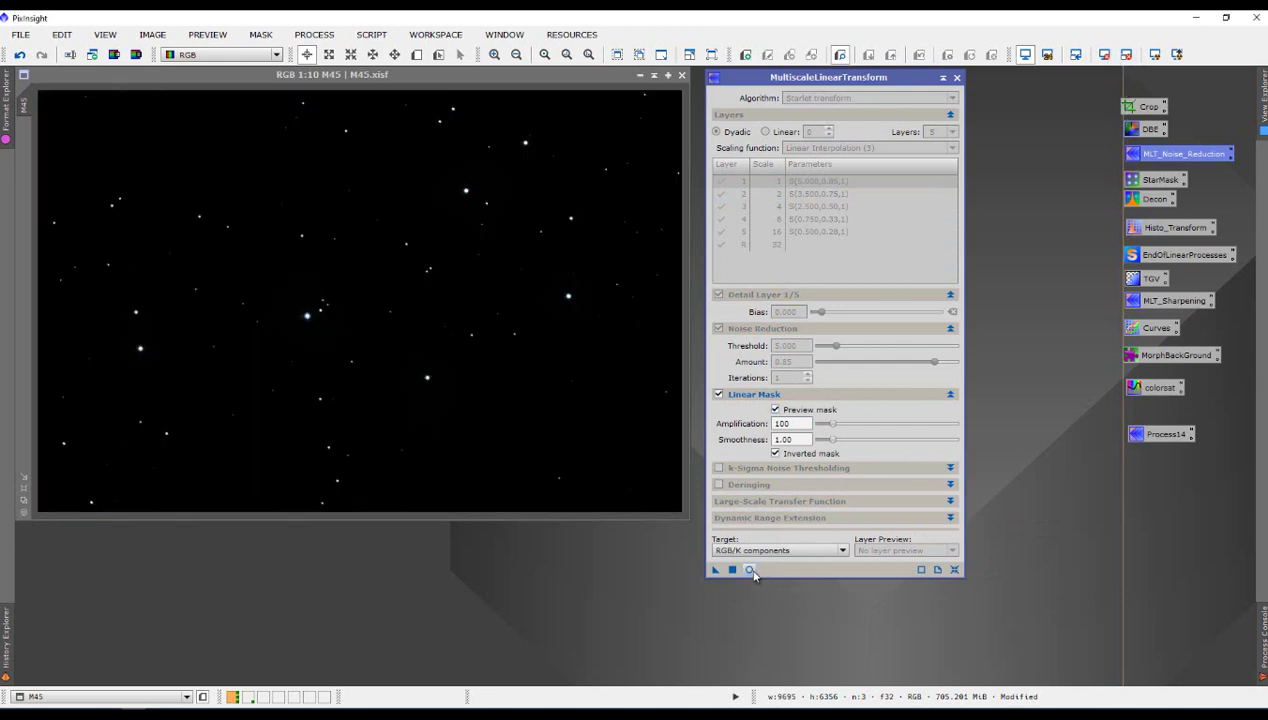
pyautogui.click(750, 571)
# Raise the linear mask amplification from 100 to 230 while watching the real-time preview
pyautogui.click(750, 570)
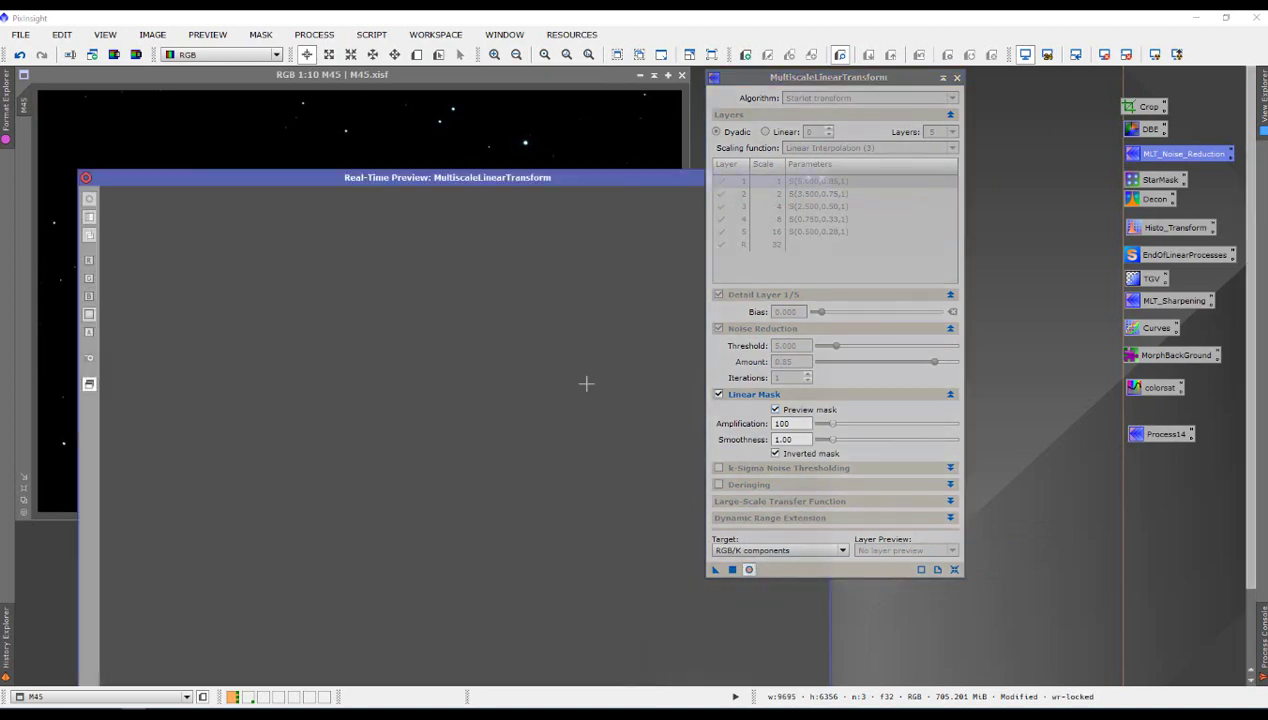
pyautogui.moveTo(855, 83); pyautogui.dragTo(1004, 99)
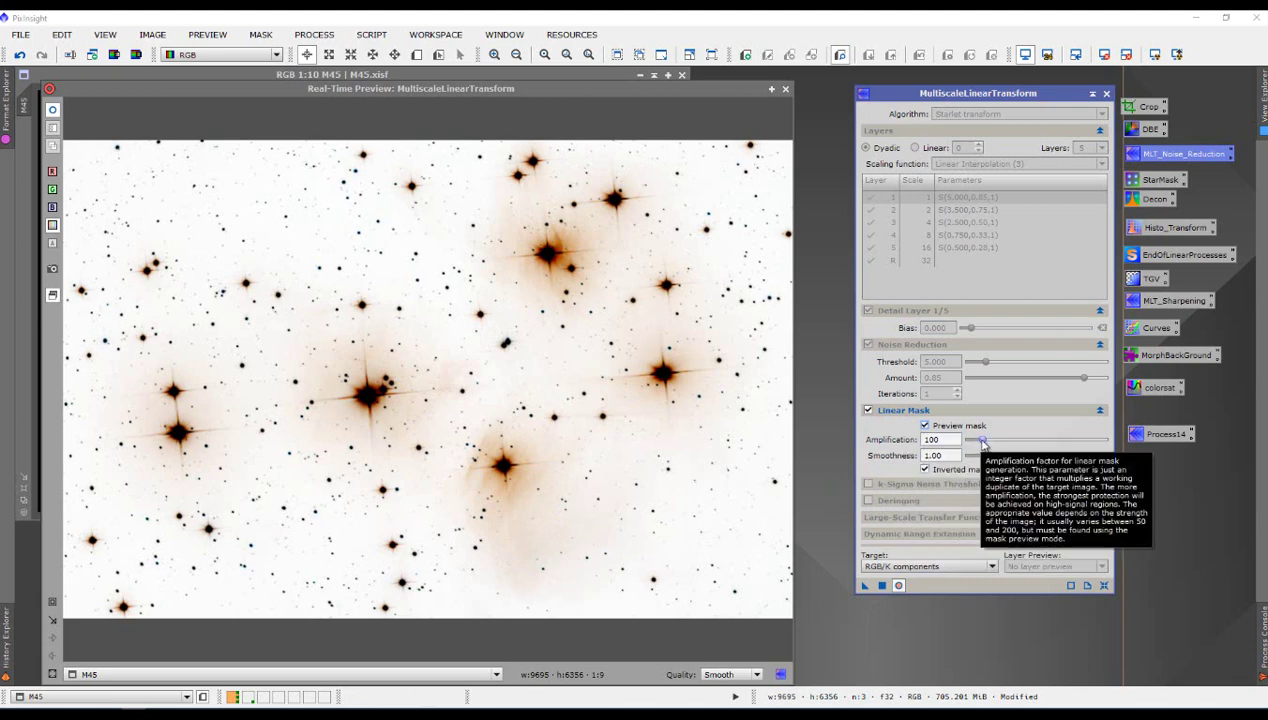
pyautogui.moveTo(982, 444); pyautogui.dragTo(993, 447)
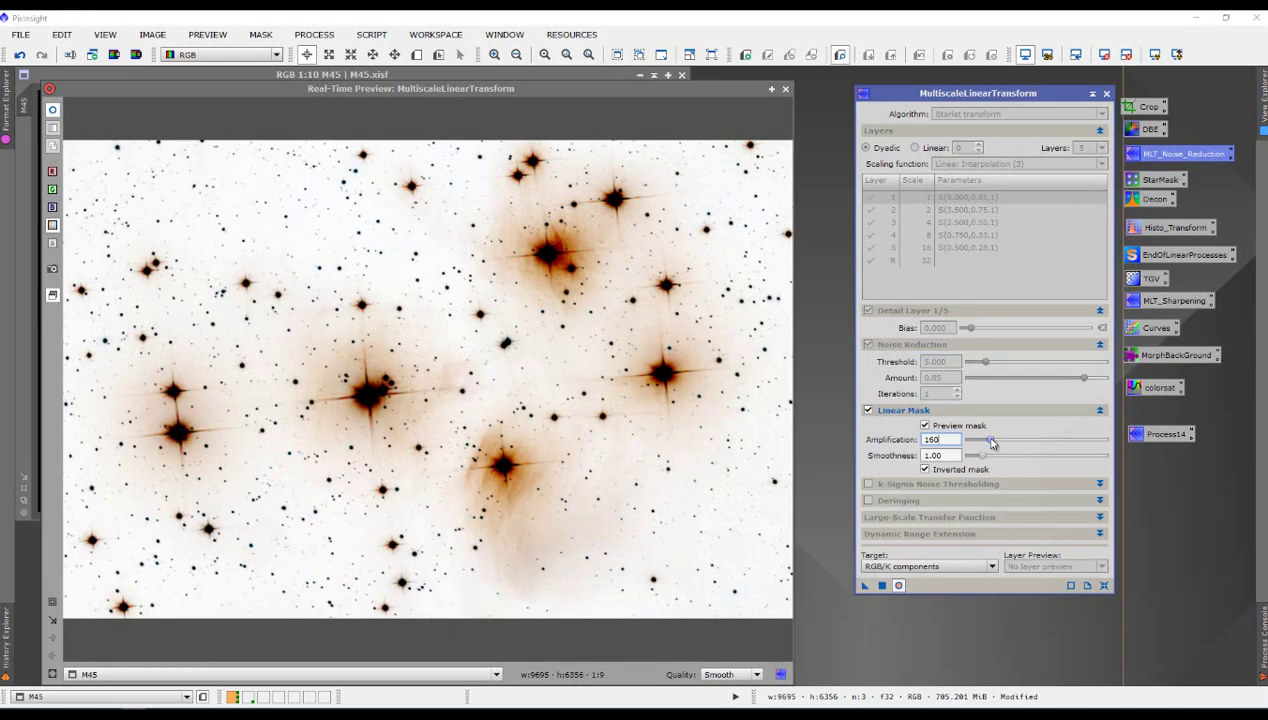
pyautogui.moveTo(993, 444); pyautogui.dragTo(999, 444)
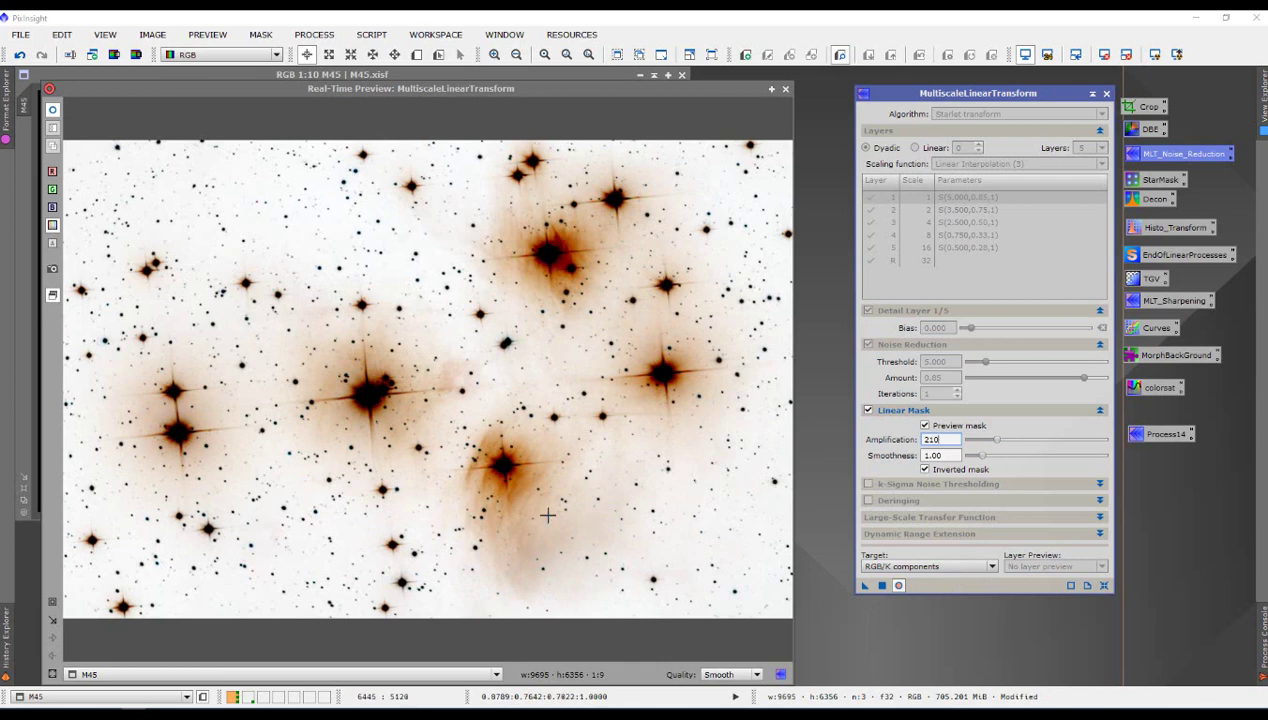
pyautogui.moveTo(998, 442); pyautogui.dragTo(1001, 443)
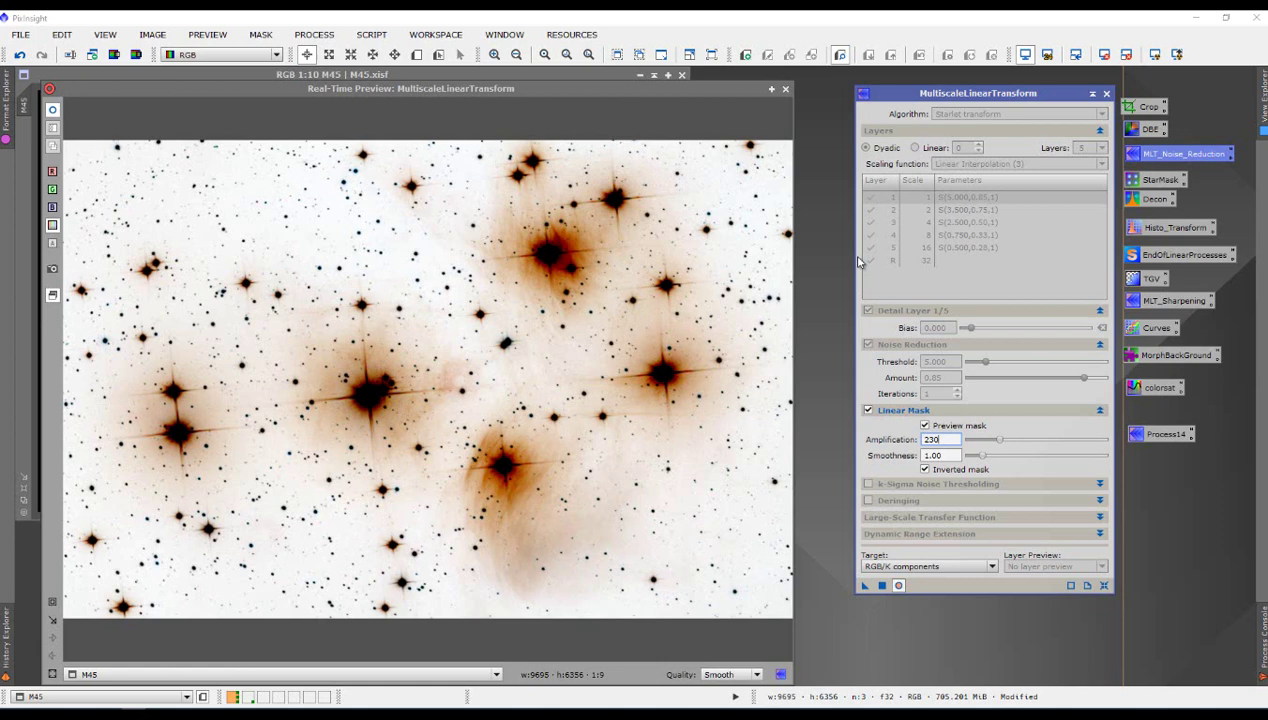
# Turn off the mask preview and apply MultiscaleLinearTransform noise reduction globally to M45
pyautogui.click(786, 90)
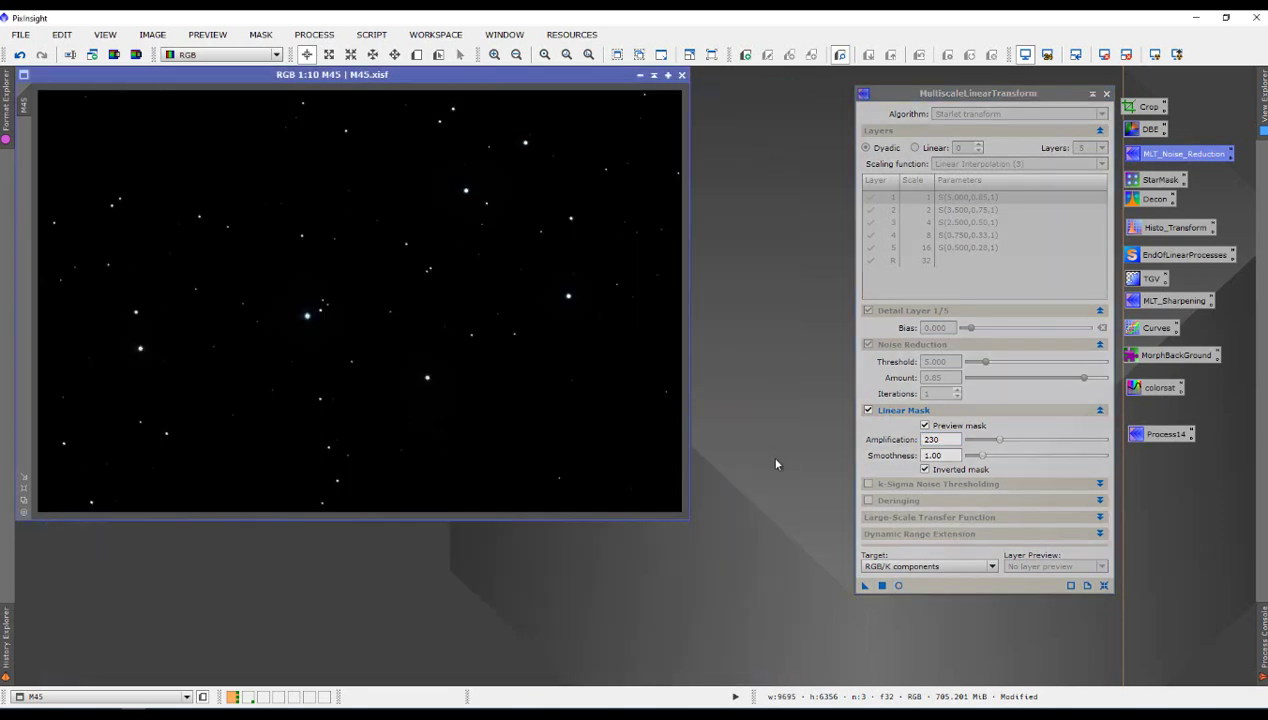
pyautogui.click(924, 427)
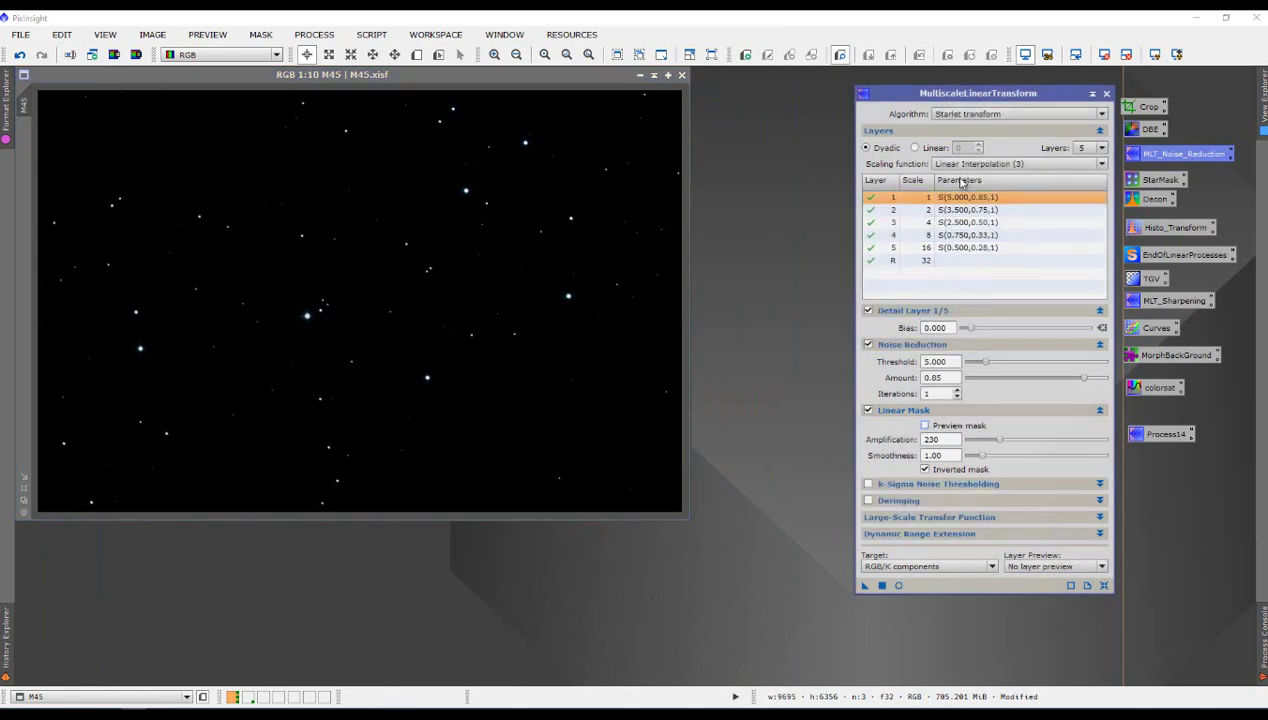
pyautogui.moveTo(1008, 96); pyautogui.dragTo(885, 88)
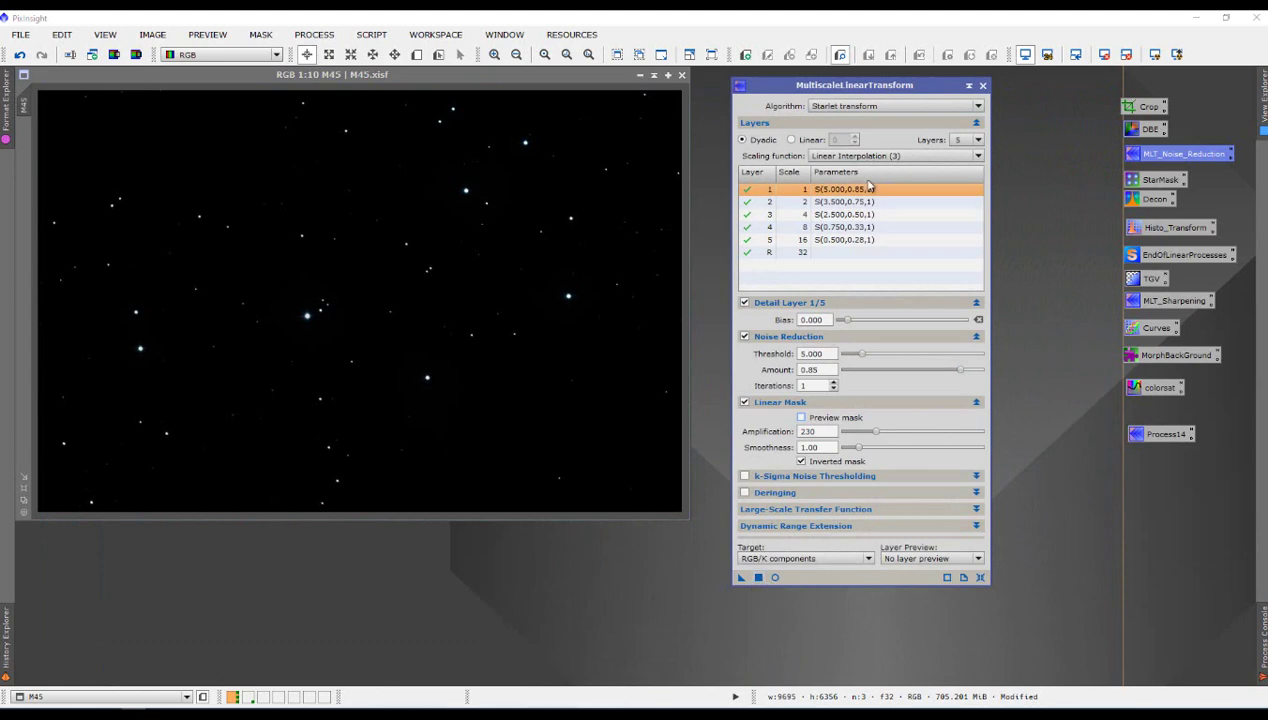
pyautogui.click(758, 578)
pyautogui.click(983, 86)
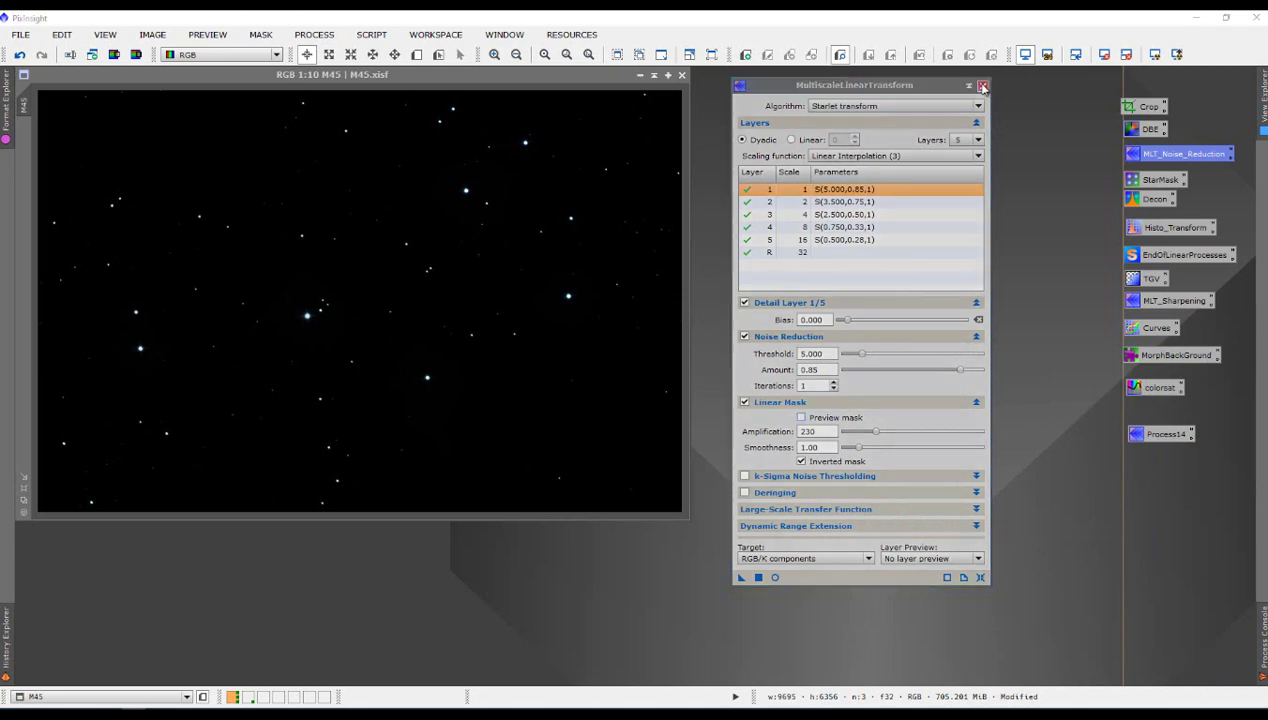
# Auto-stretch the denoised M45 display and zoom around to inspect the nebulosity
pyautogui.click(1155, 58)
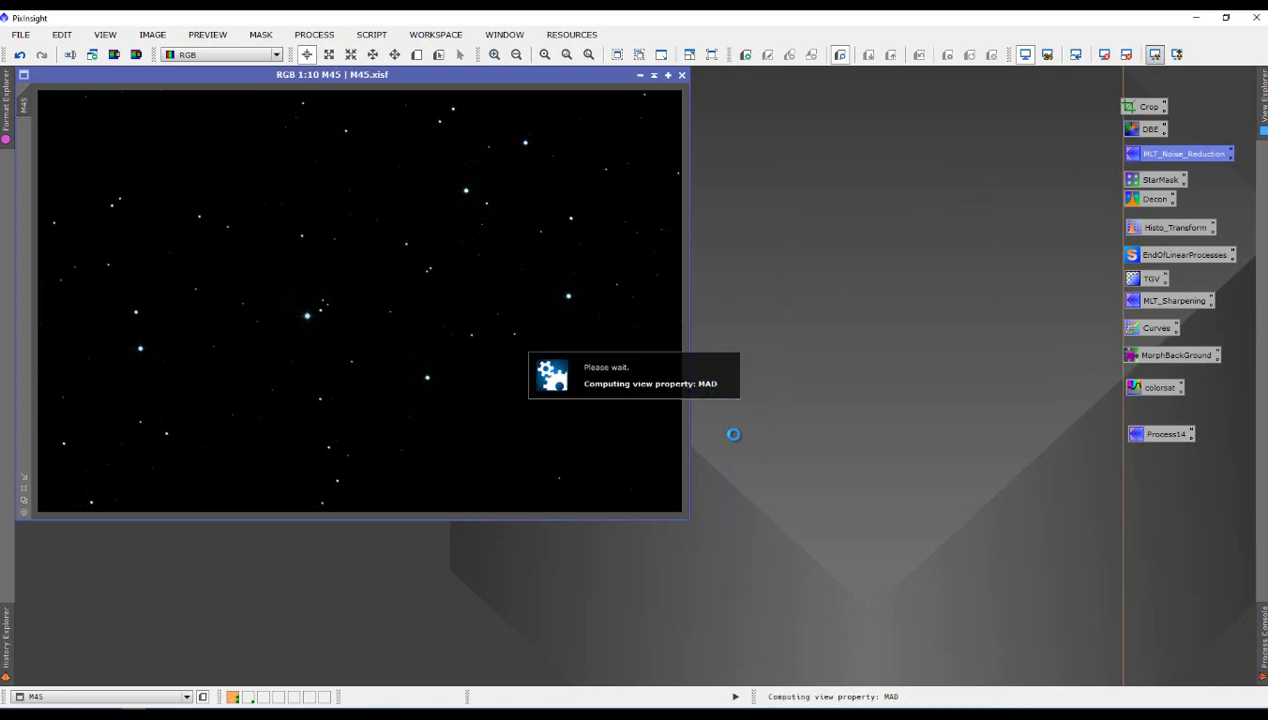
pyautogui.scroll(7, 451, 258)
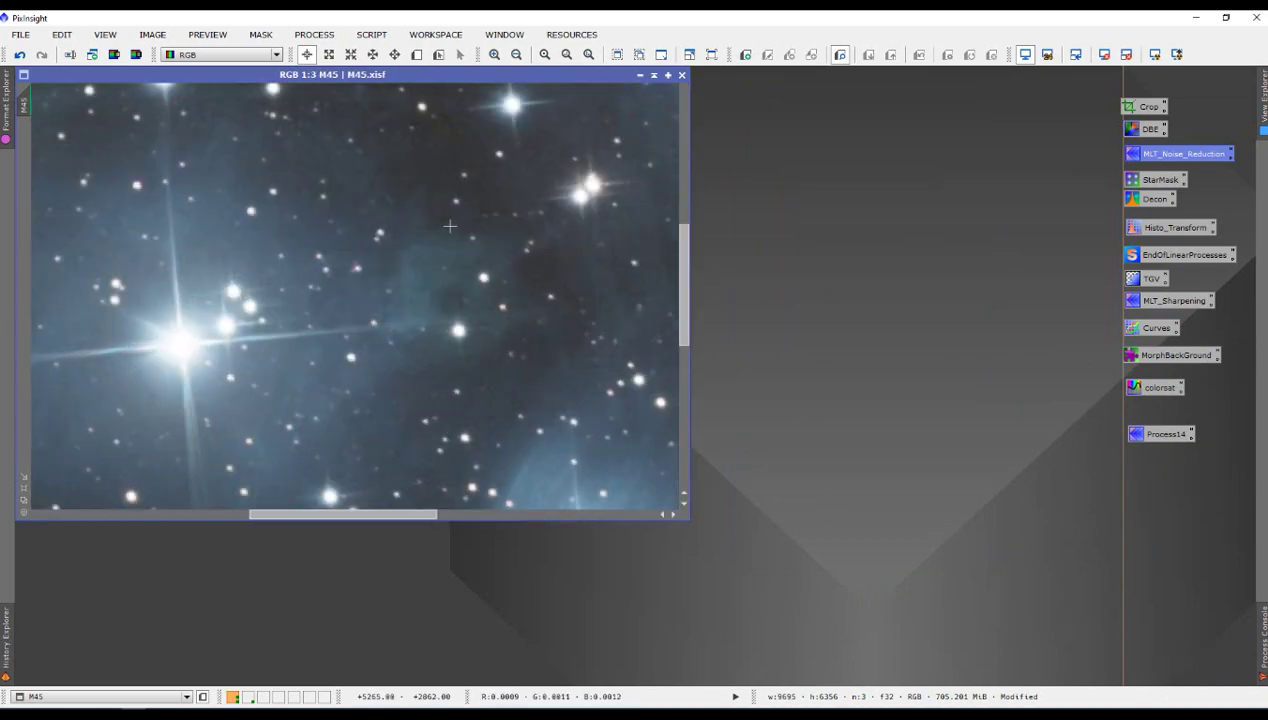
pyautogui.moveTo(683, 280); pyautogui.dragTo(697, 199)
pyautogui.scroll(3, 495, 225)
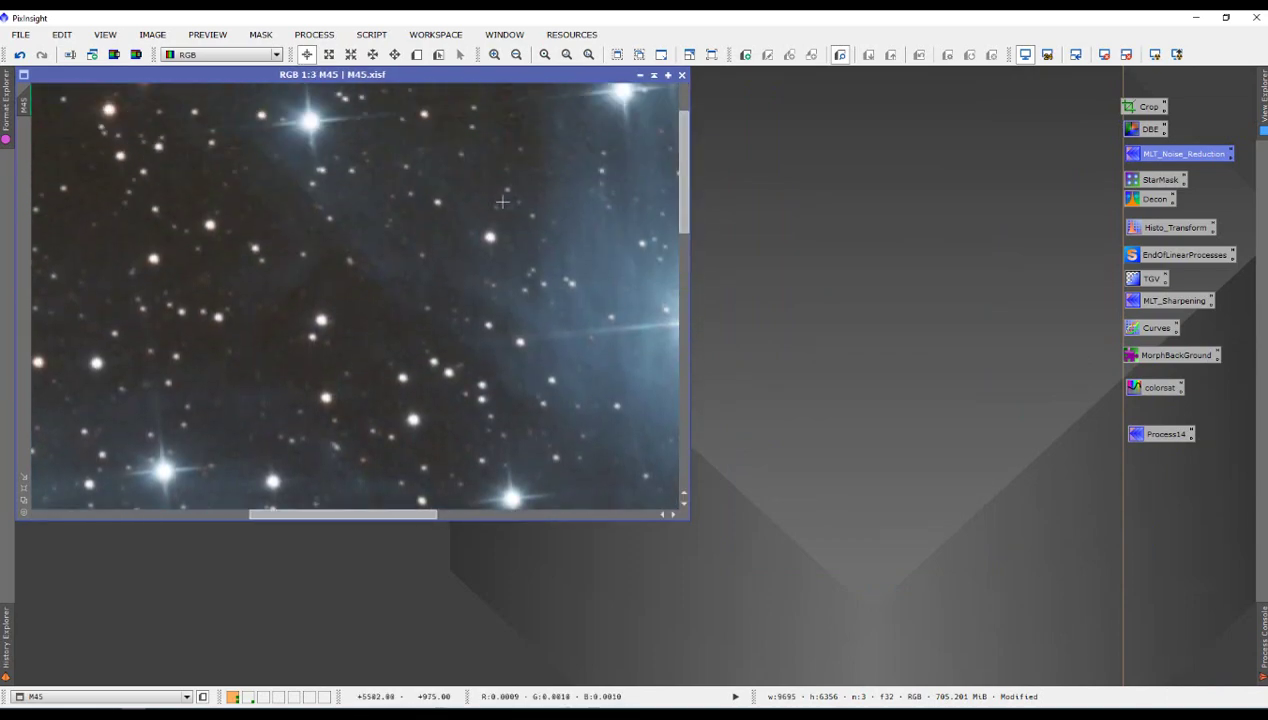
pyautogui.scroll(-12, 495, 227)
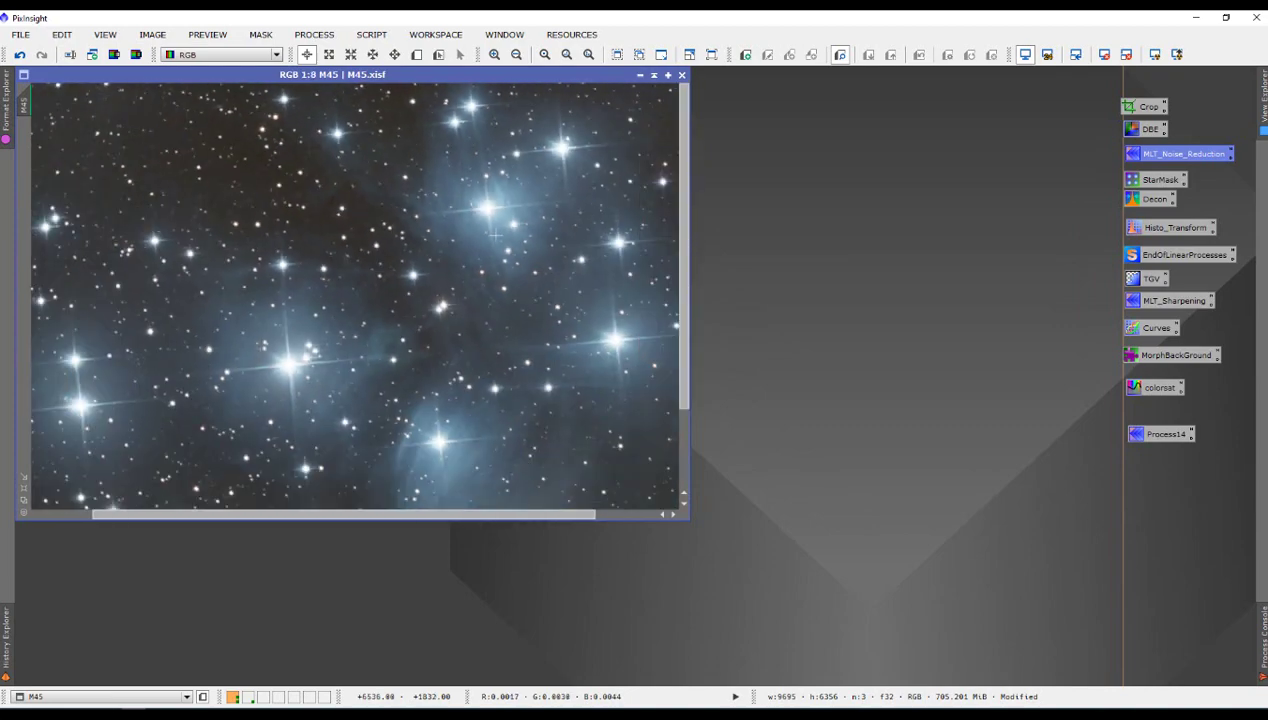
pyautogui.scroll(1, 496, 237)
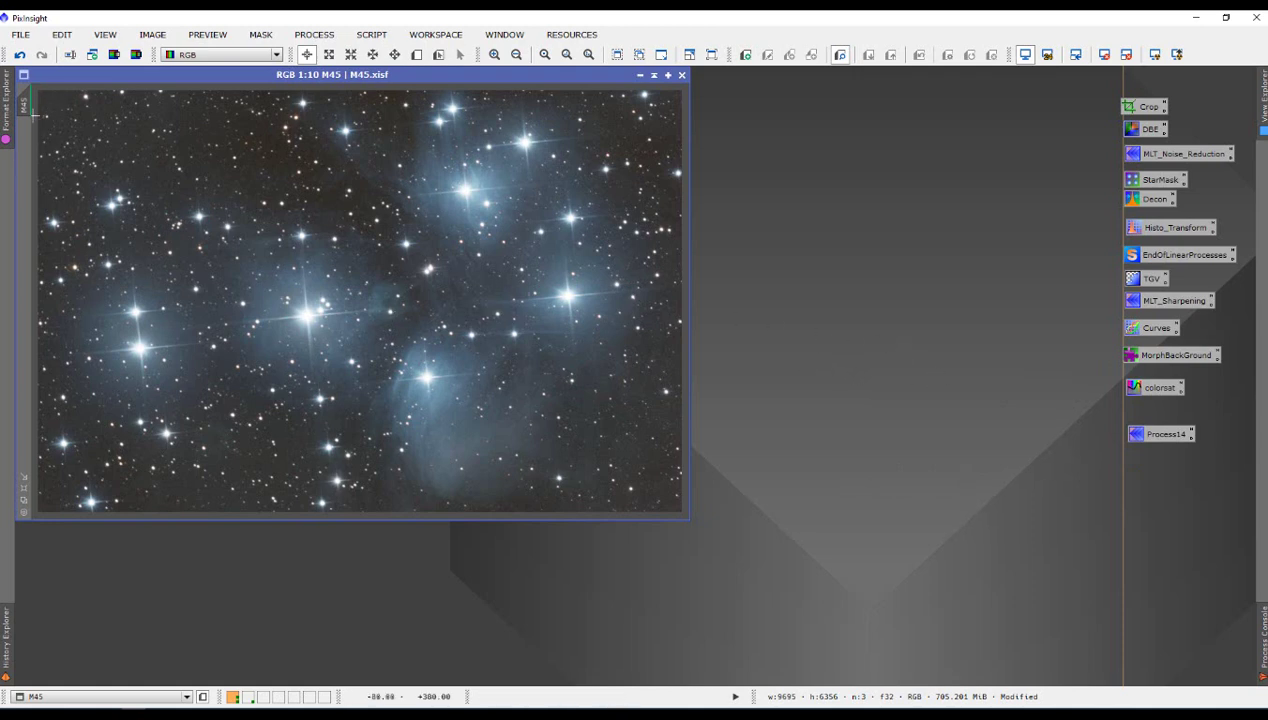
pyautogui.moveTo(28, 110)
# Reset the STF and load HistogramTransformation tracking M45 with a real-time preview
pyautogui.click(1105, 55)
pyautogui.doubleClick(1177, 232)
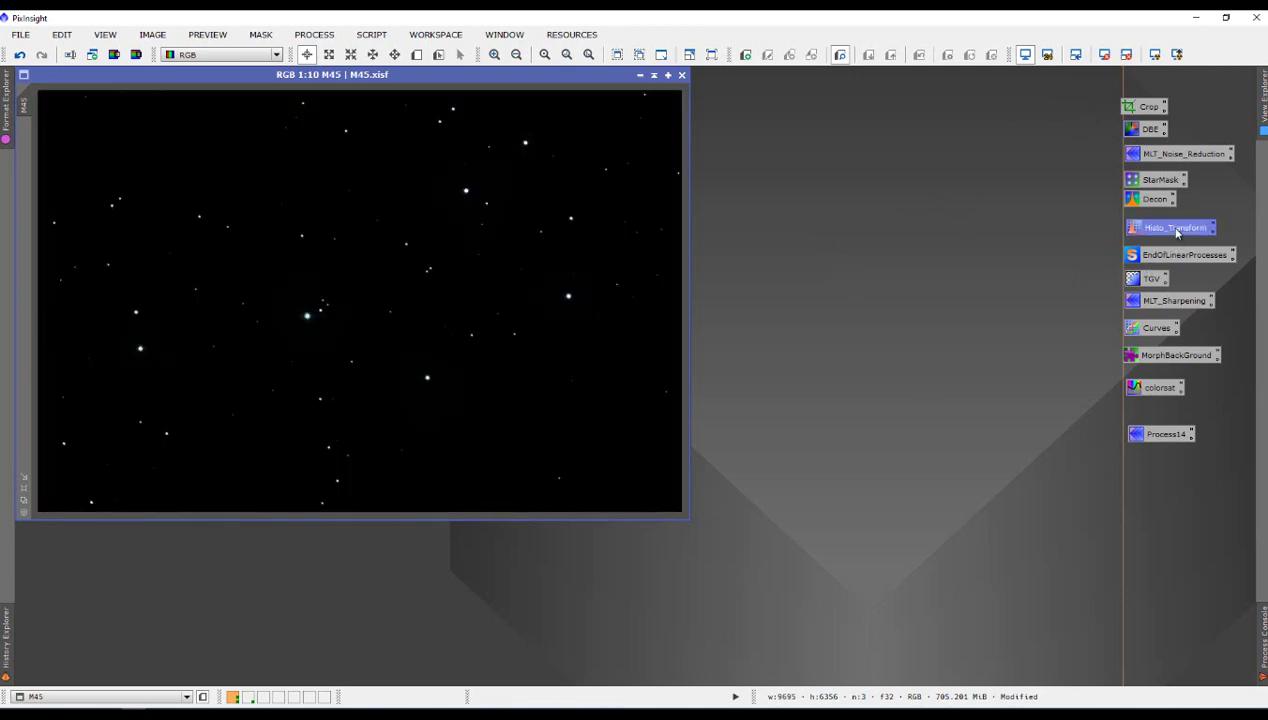
pyautogui.moveTo(1022, 100); pyautogui.dragTo(952, 94)
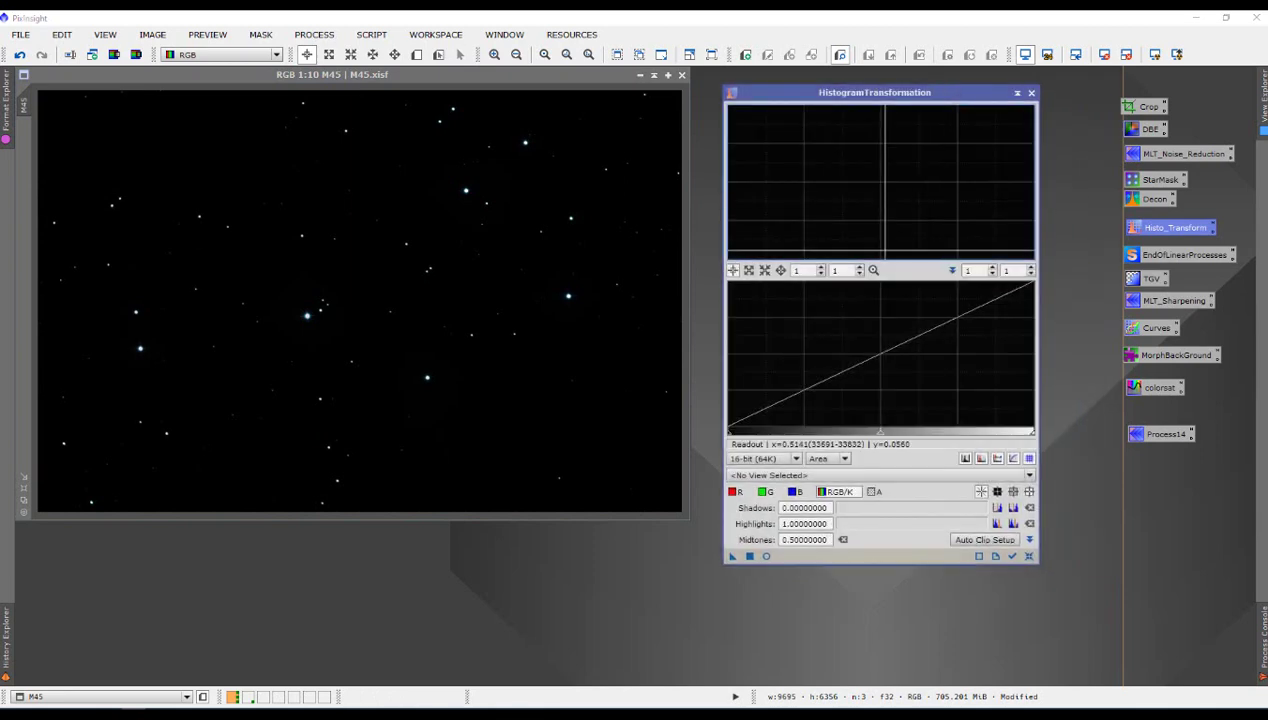
pyautogui.click(1012, 557)
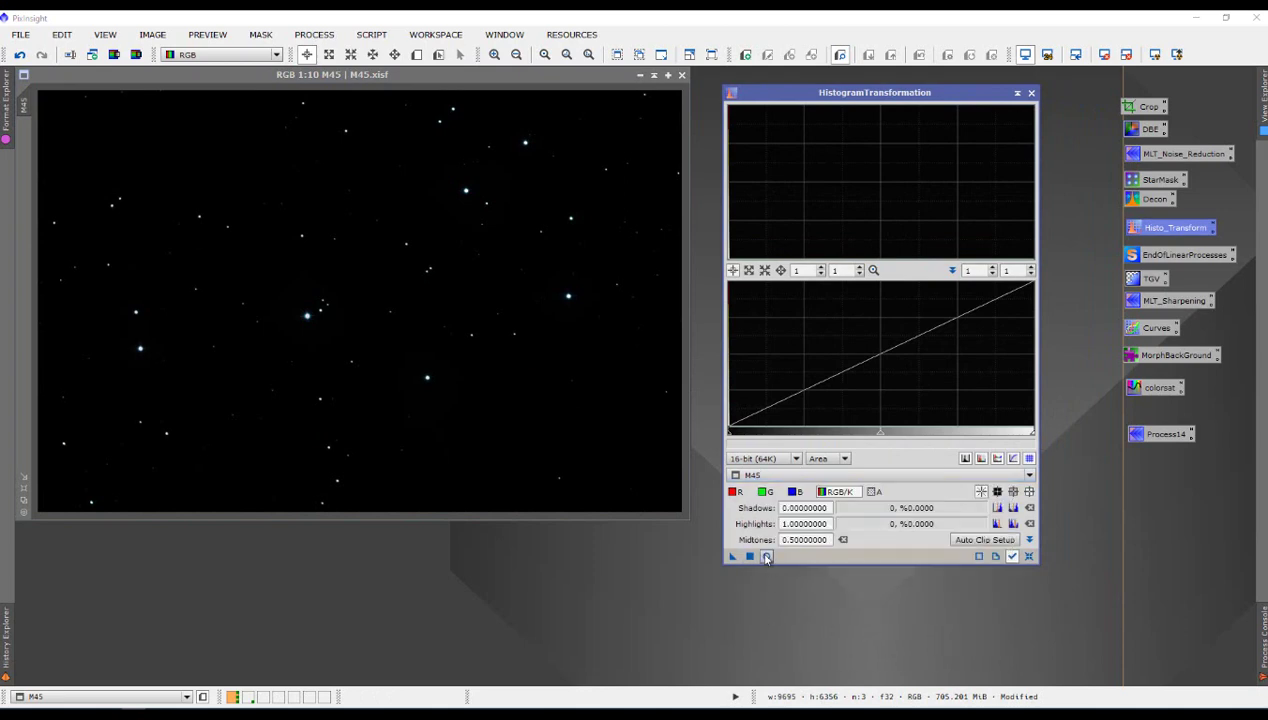
pyautogui.click(767, 557)
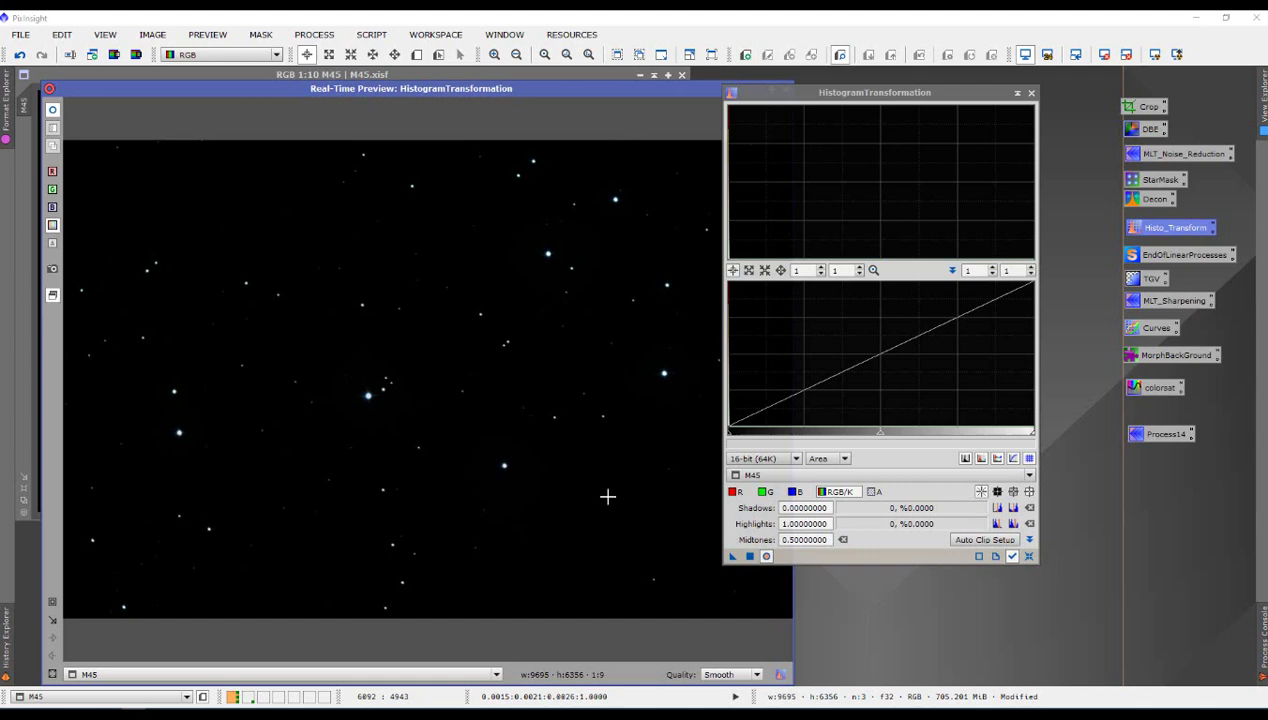
pyautogui.moveTo(872, 92); pyautogui.dragTo(954, 91)
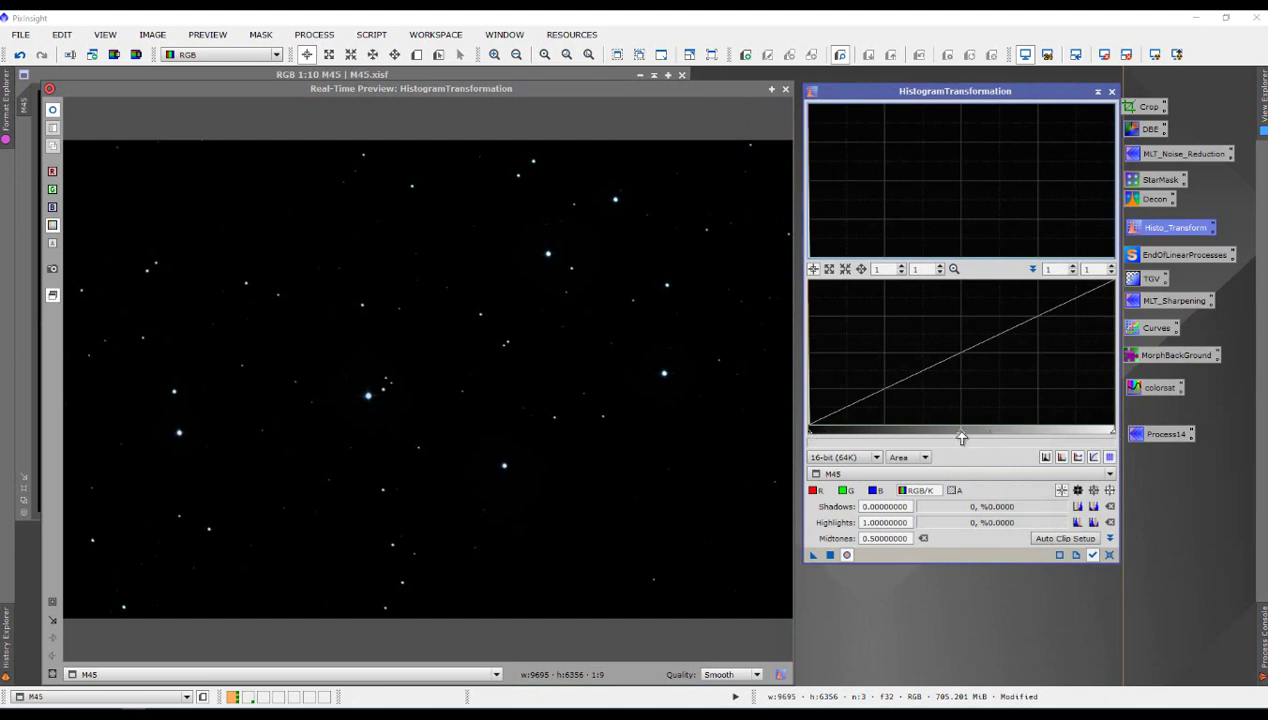
# Lower the midtones in stages to about 0.005, bringing out the faint blue nebula
pyautogui.moveTo(961, 437); pyautogui.dragTo(818, 435)
pyautogui.scroll(6, 906, 345)
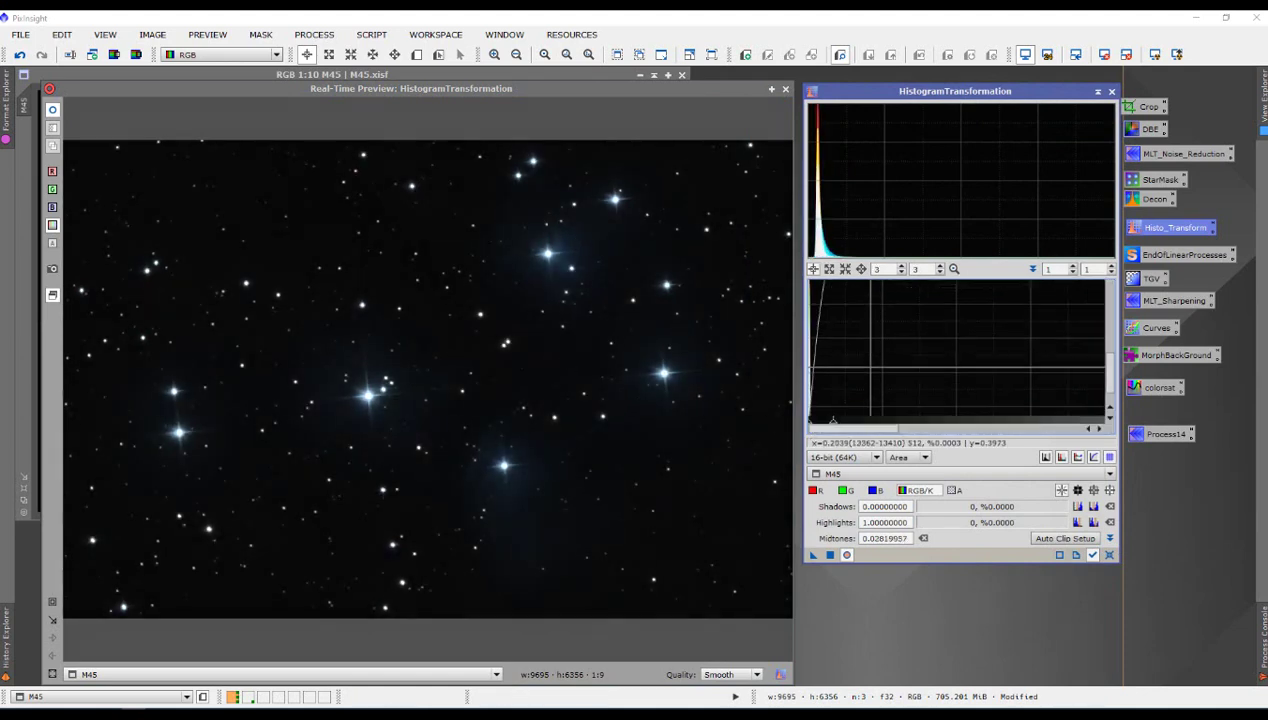
pyautogui.scroll(10, 906, 342)
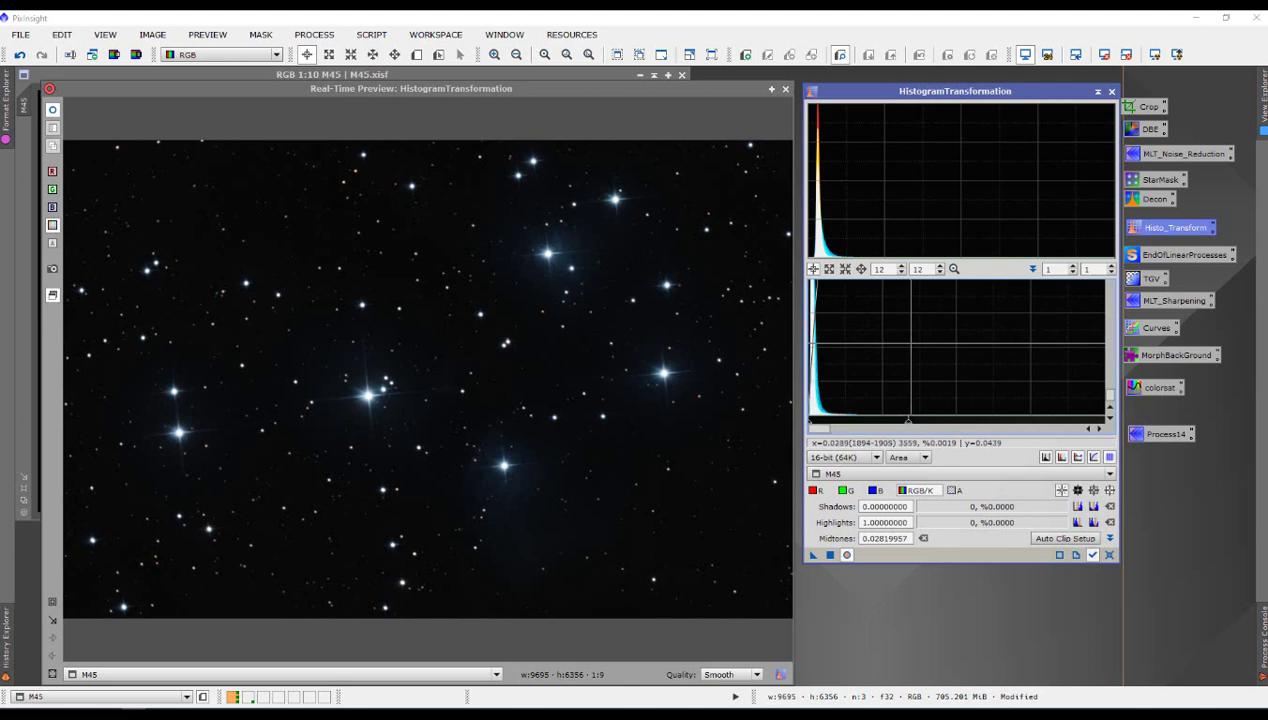
pyautogui.scroll(11, 912, 345)
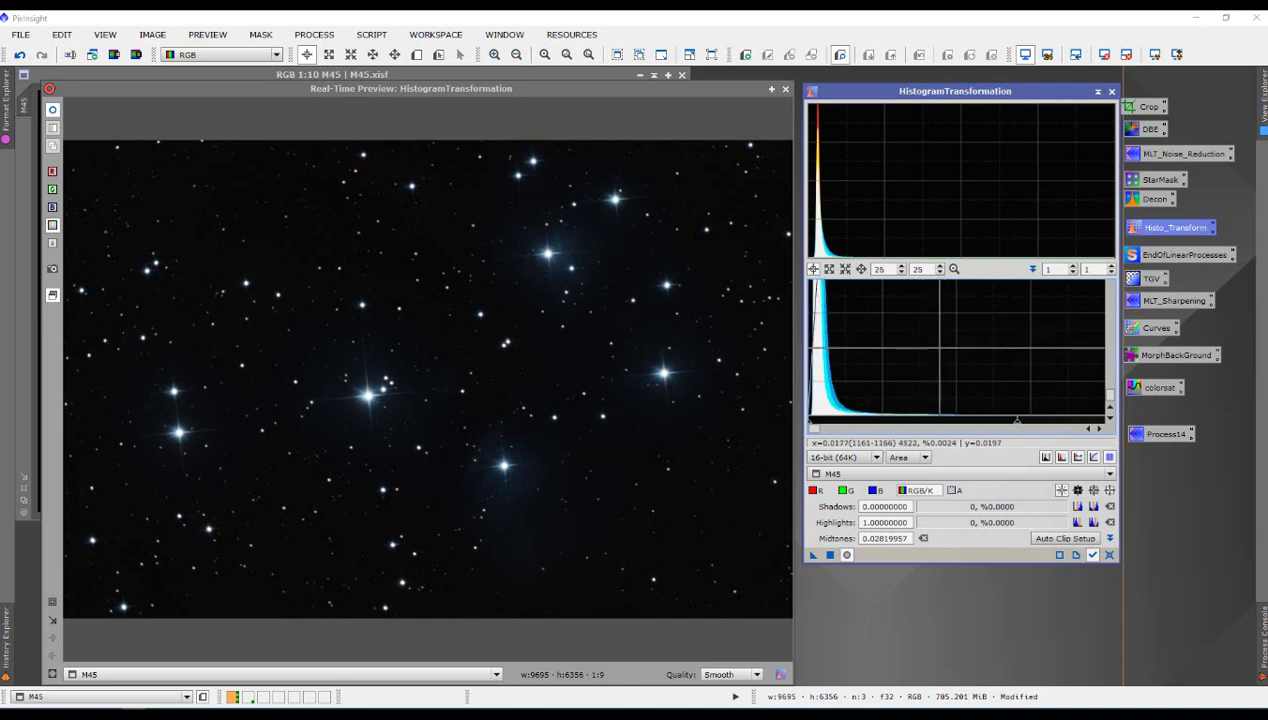
pyautogui.scroll(3, 960, 345)
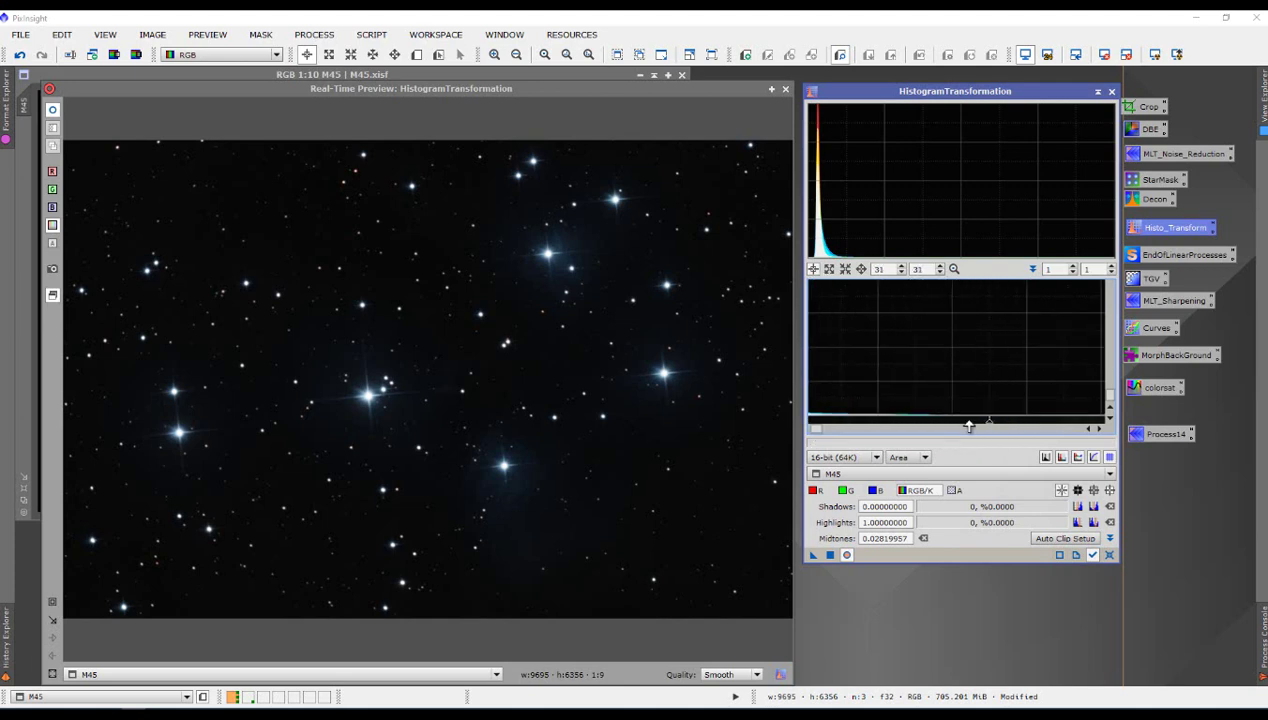
pyautogui.moveTo(989, 427); pyautogui.dragTo(820, 428)
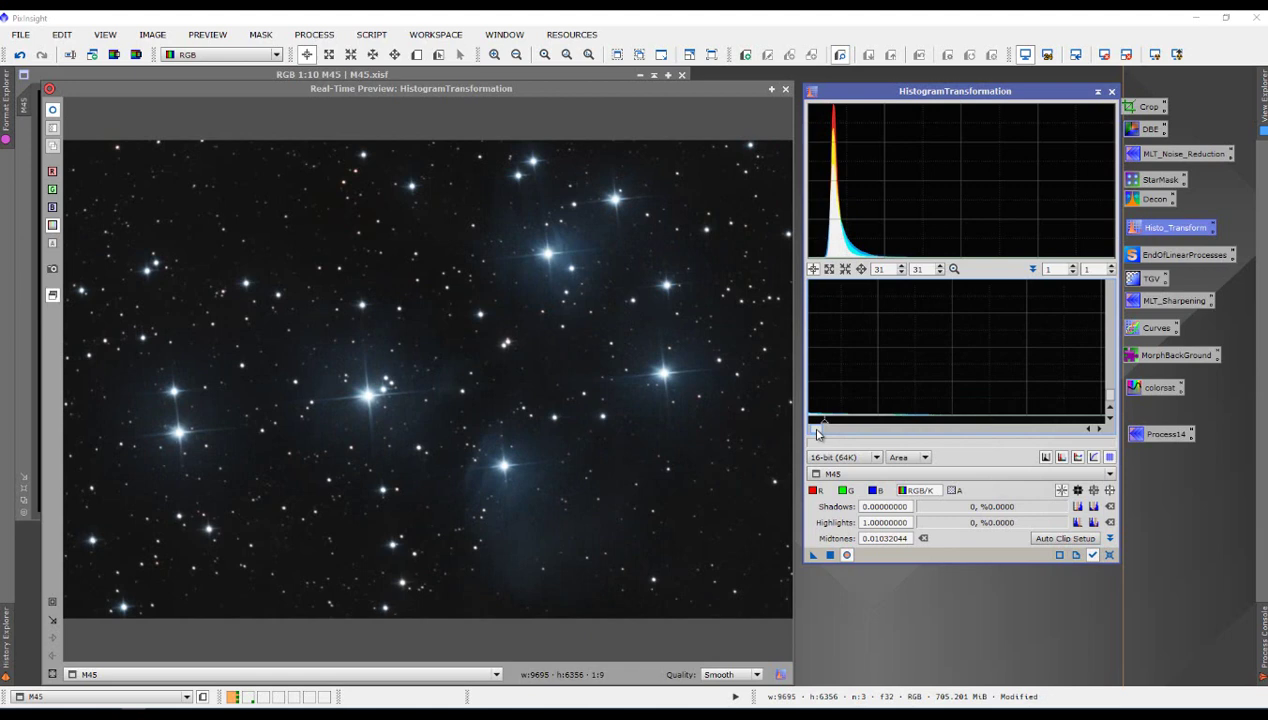
pyautogui.scroll(3, 947, 375)
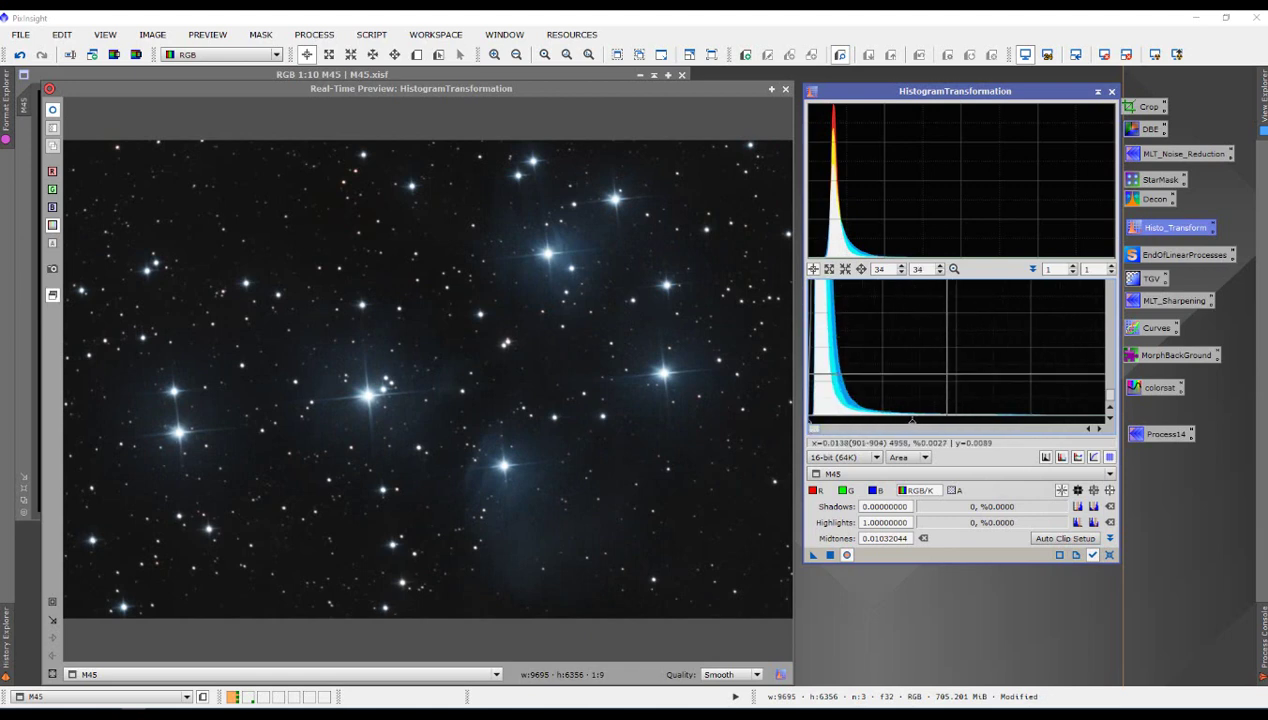
pyautogui.scroll(5, 947, 375)
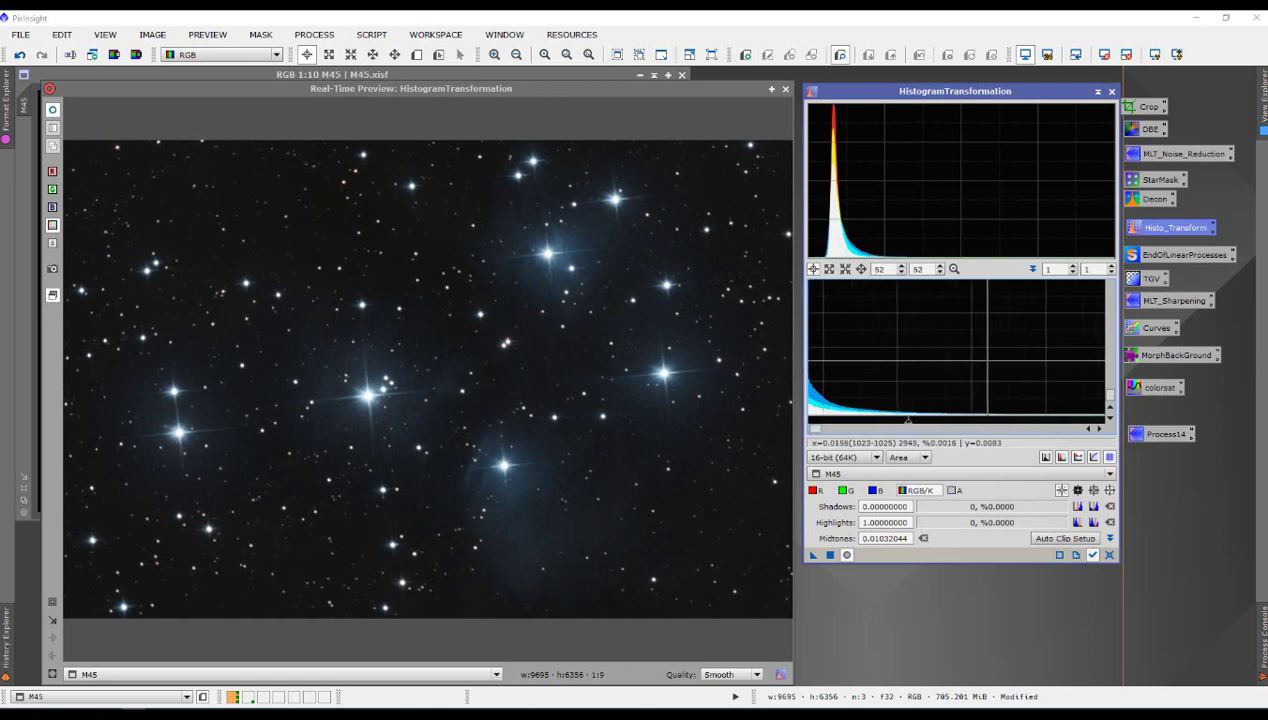
pyautogui.scroll(5, 987, 375)
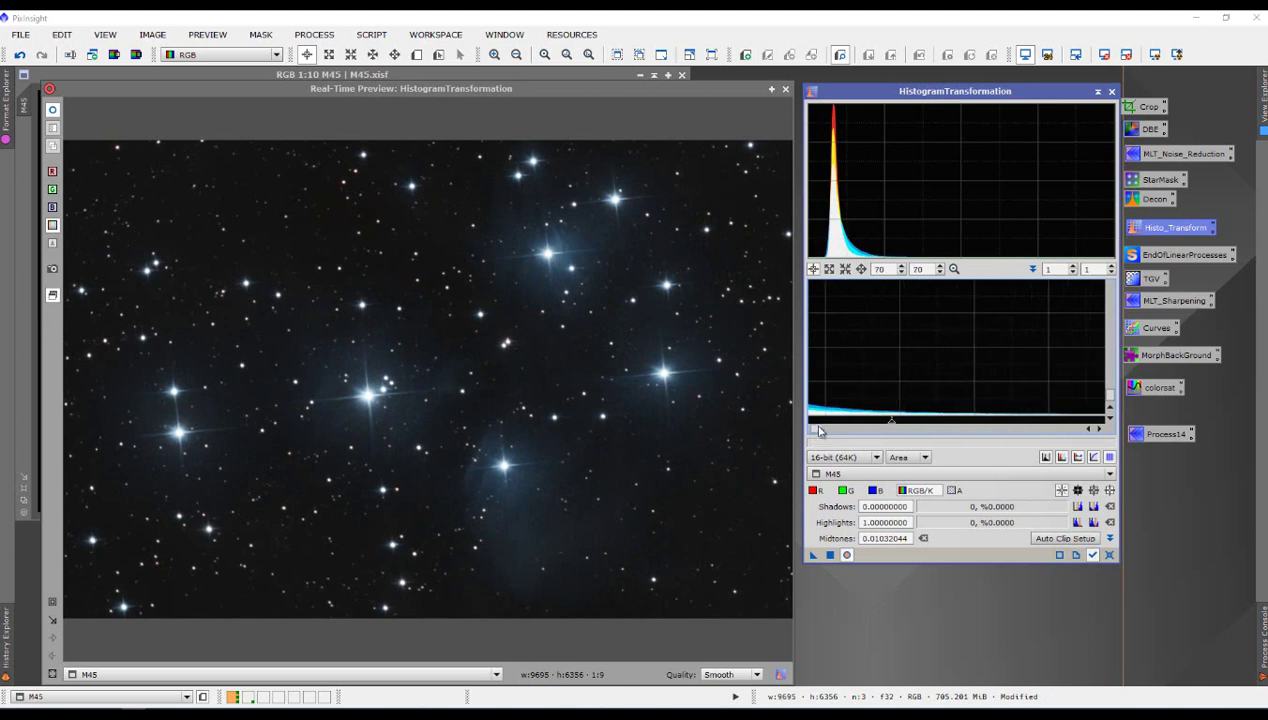
pyautogui.moveTo(1021, 426); pyautogui.dragTo(914, 439)
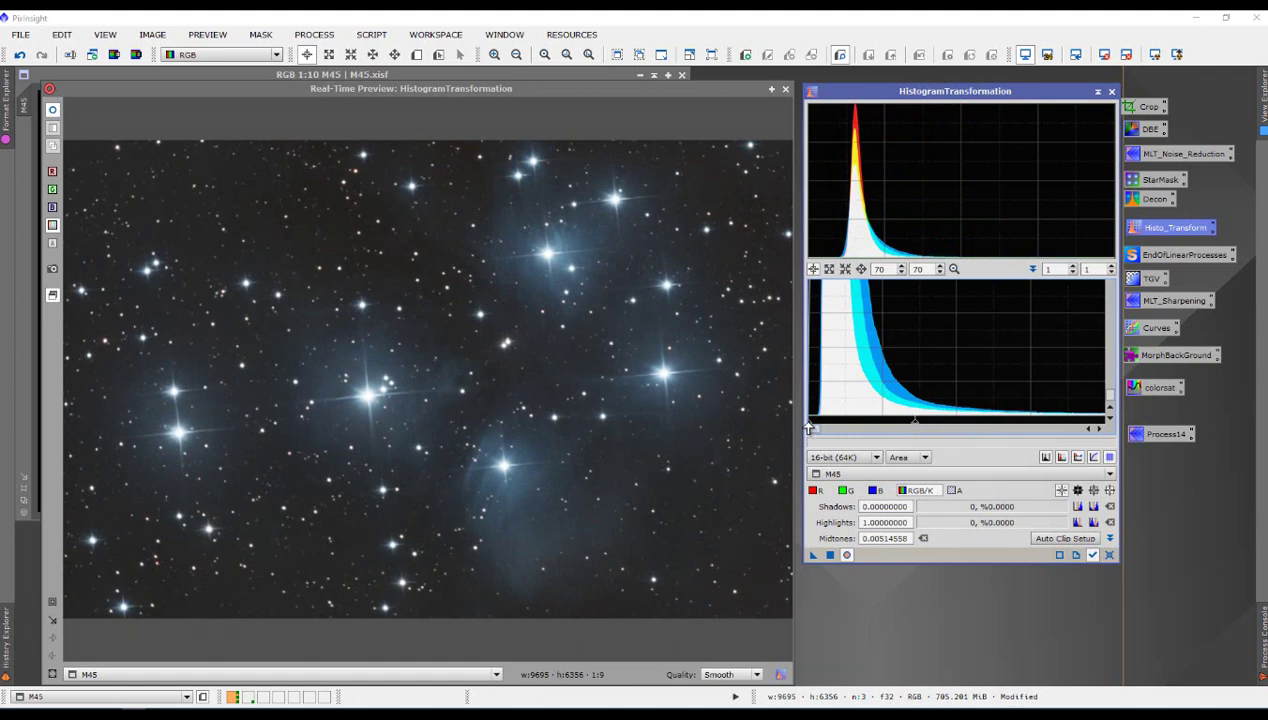
# Fine-tune shadows to 0.00038352 and midtones to 0.00361288 while watching the preview
pyautogui.moveTo(810, 428); pyautogui.dragTo(816, 428)
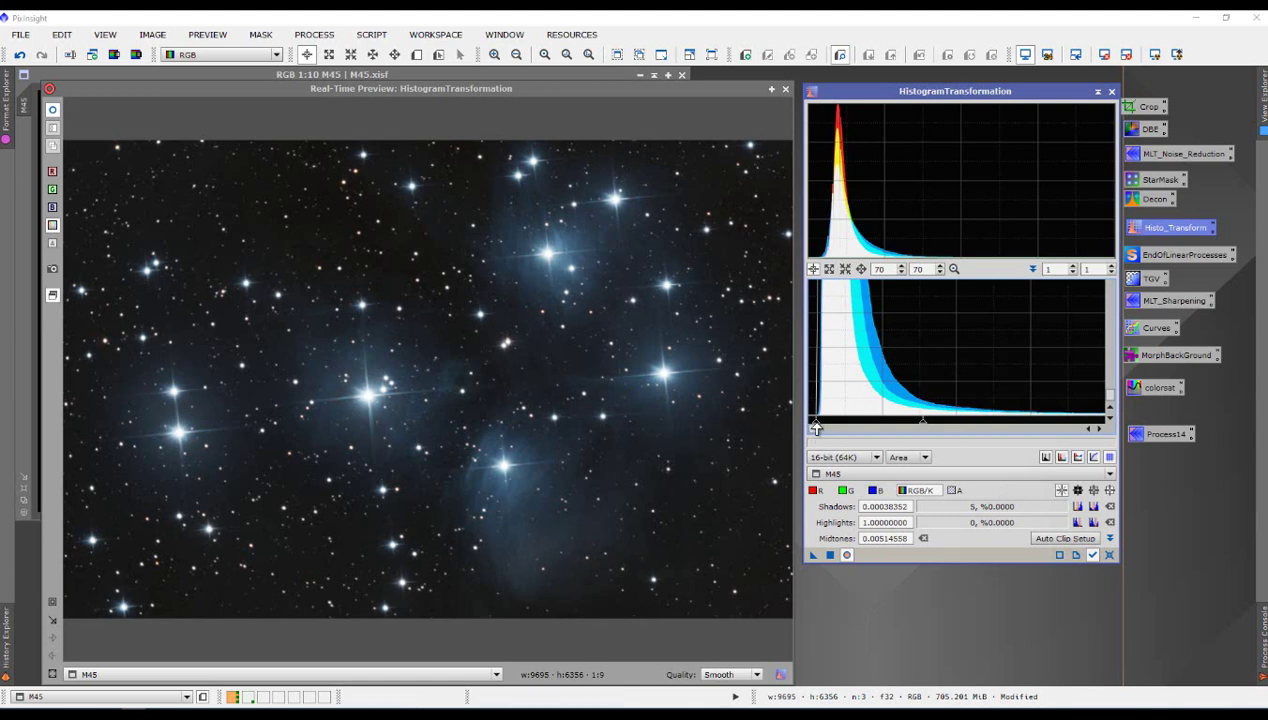
pyautogui.moveTo(815, 425); pyautogui.dragTo(852, 426)
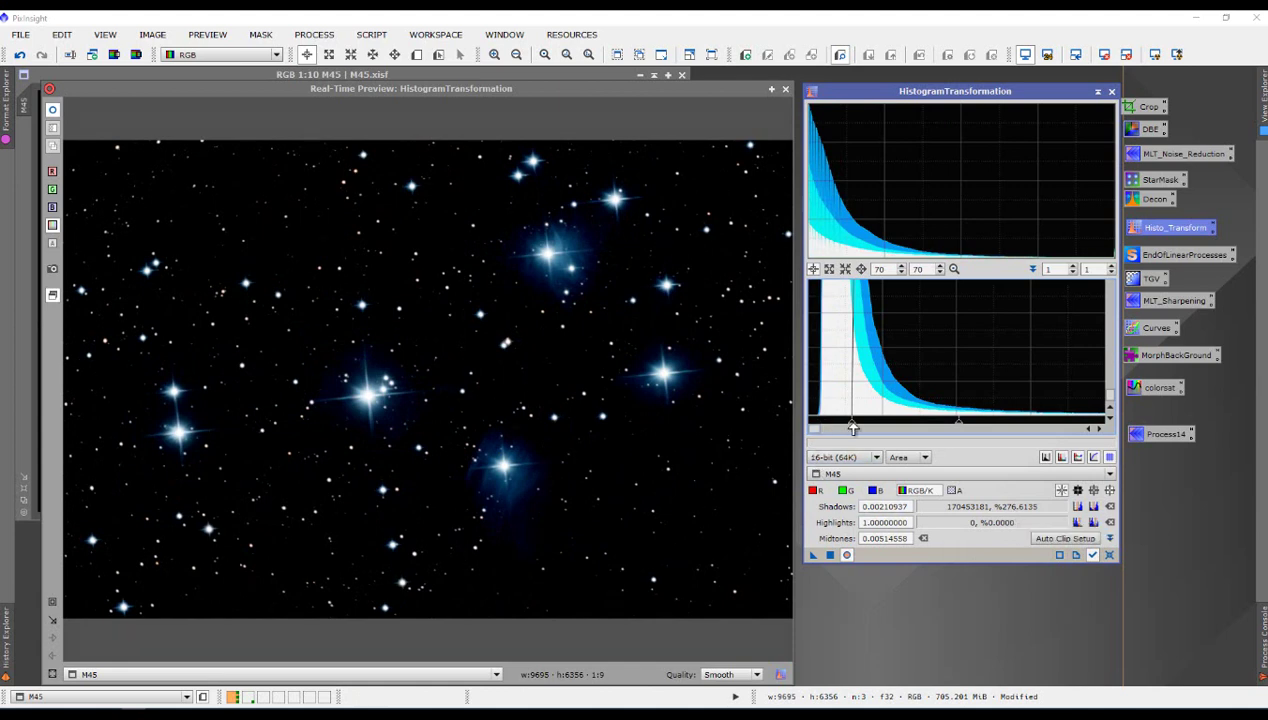
pyautogui.moveTo(852, 426); pyautogui.dragTo(815, 427)
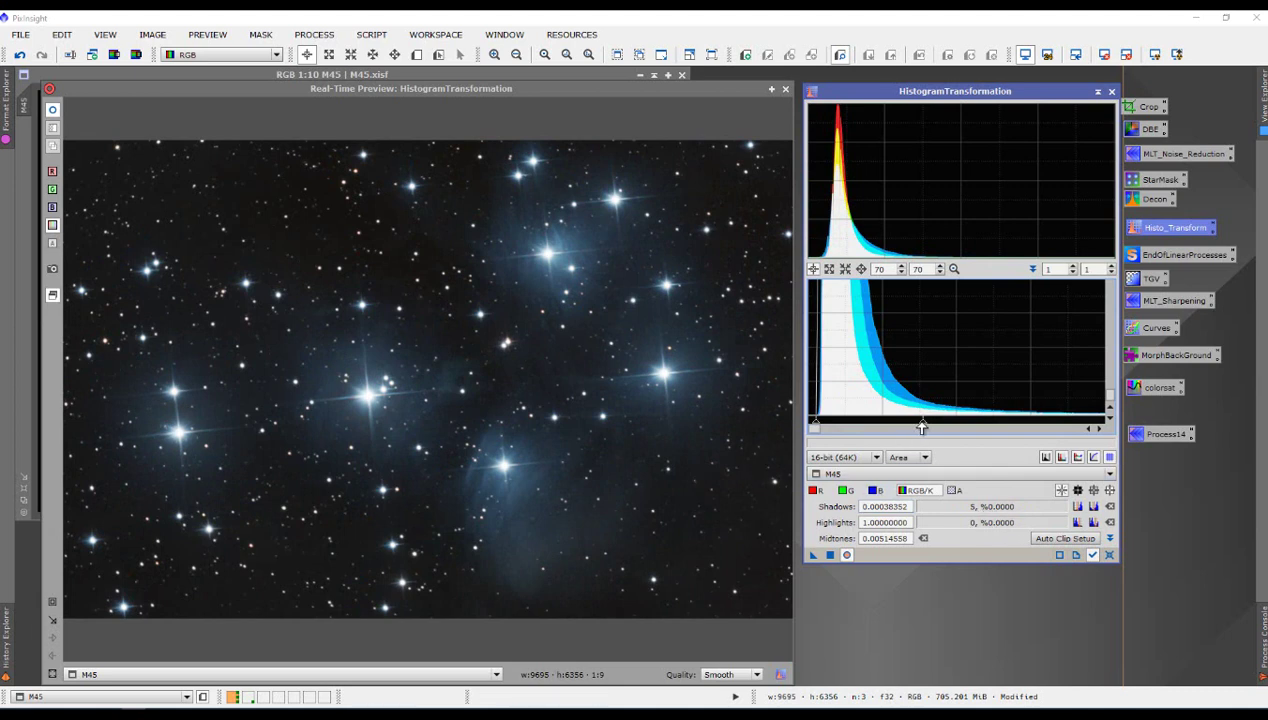
pyautogui.moveTo(921, 427); pyautogui.dragTo(891, 423)
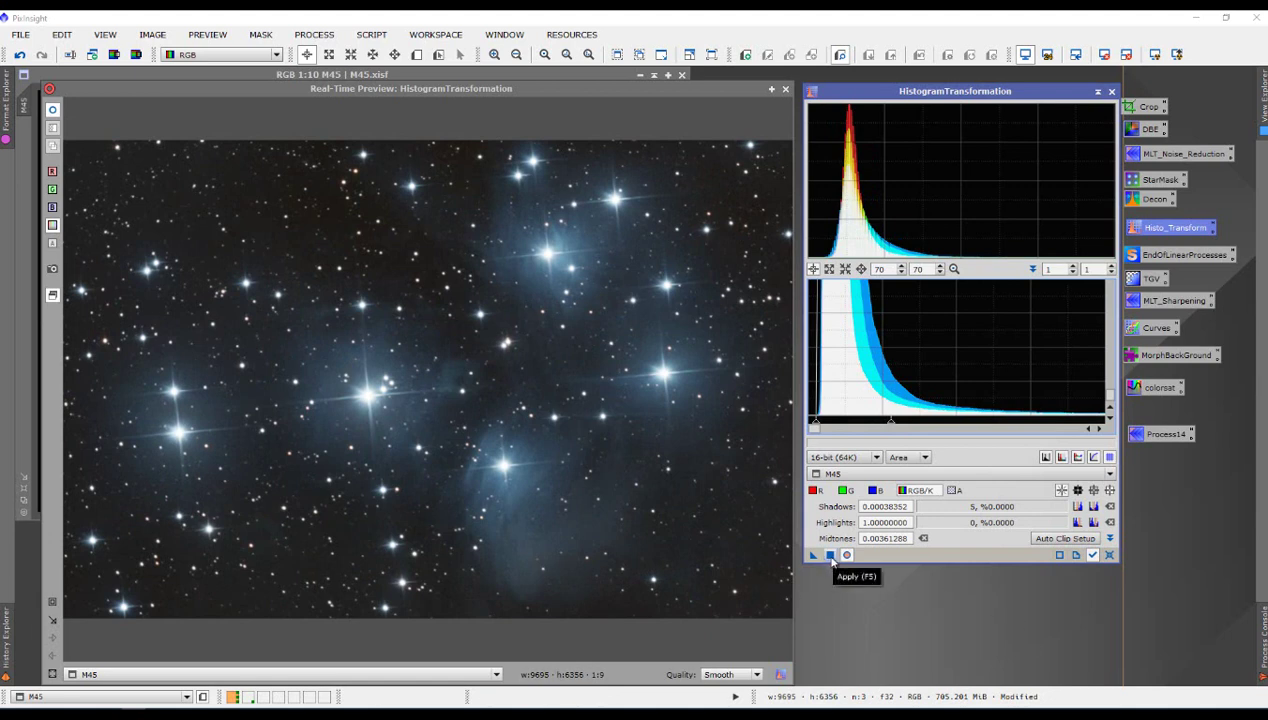
# Apply the histogram stretch to M45, reset the settings, and close the preview and HistogramTransformation
pyautogui.click(830, 556)
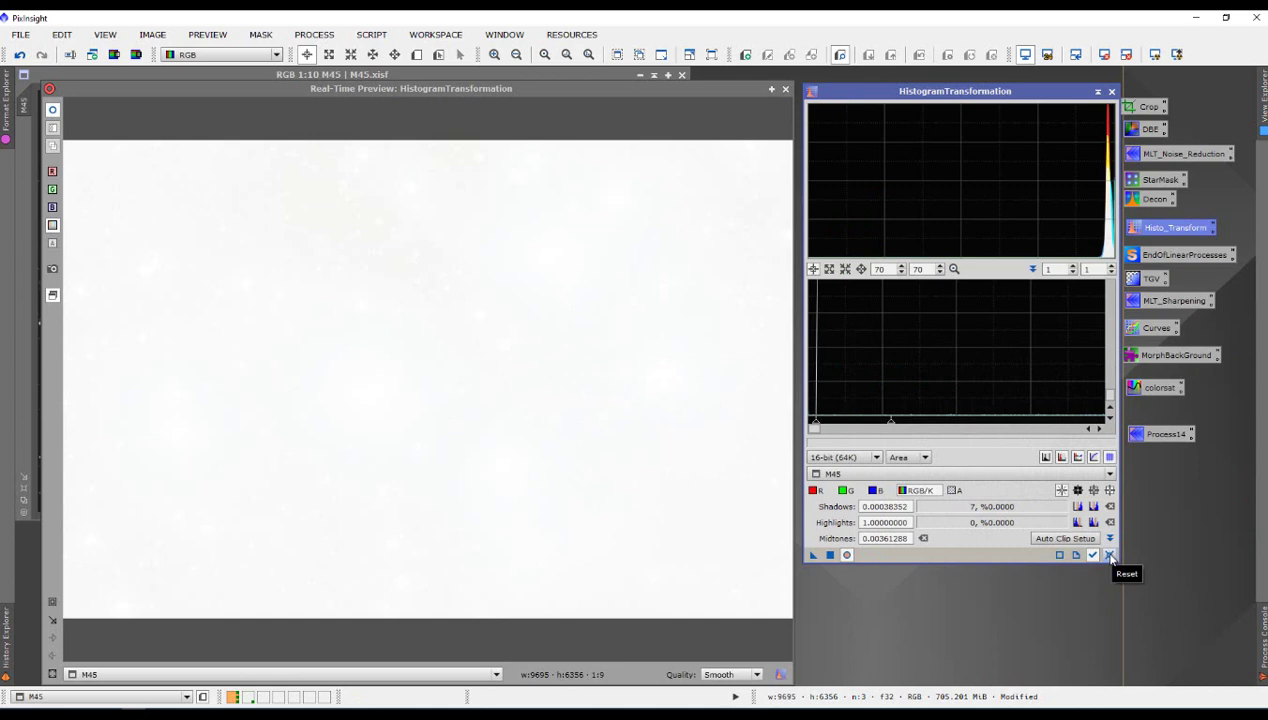
pyautogui.click(1109, 556)
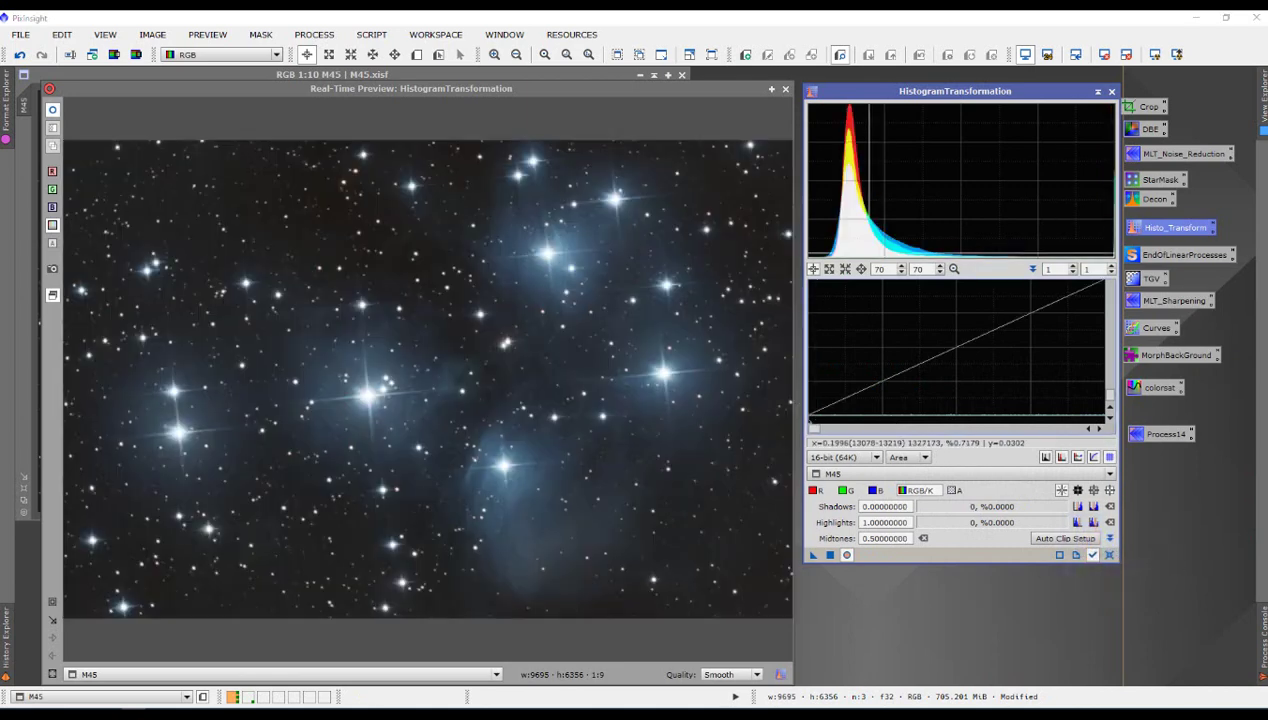
pyautogui.click(786, 90)
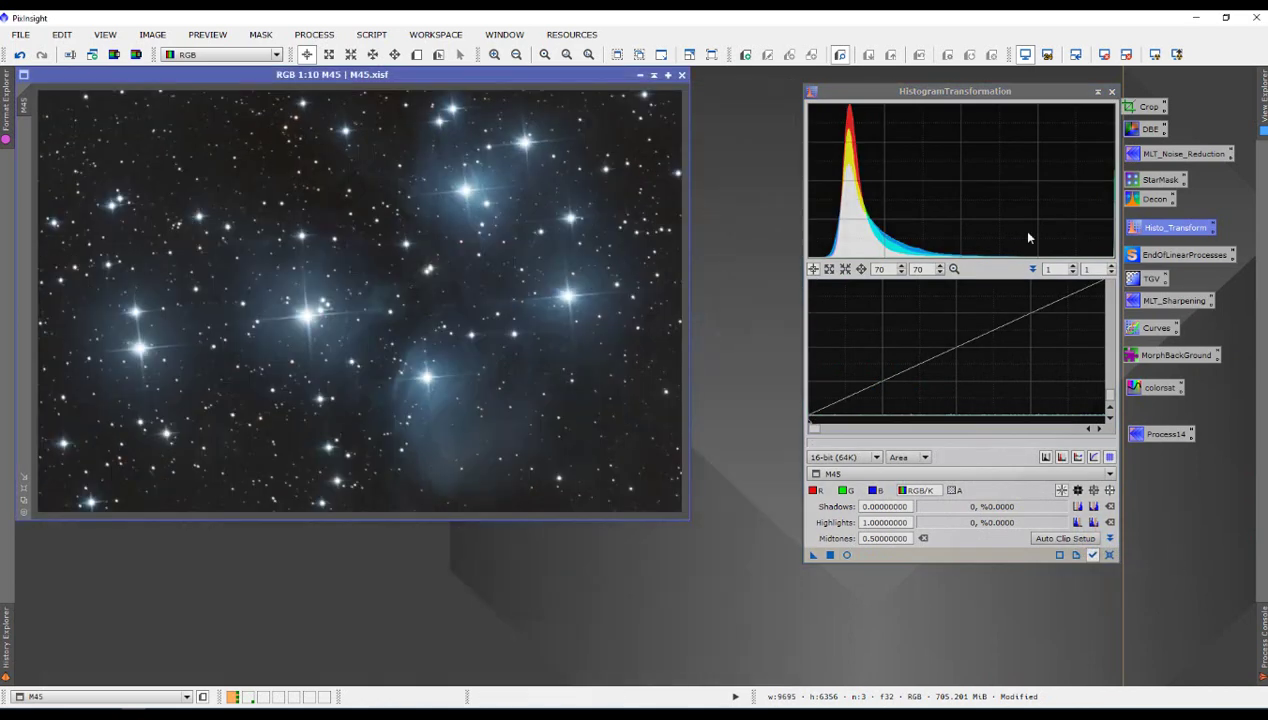
pyautogui.click(1113, 92)
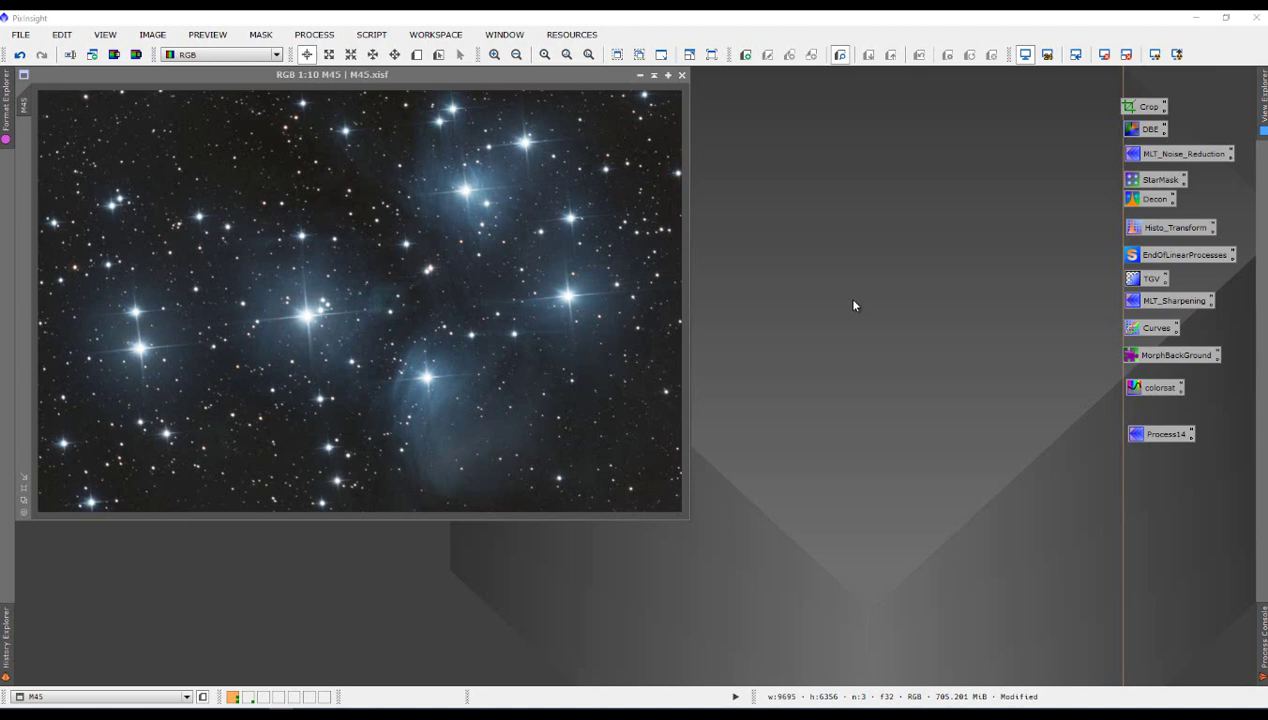
# Open the saved TGVDenoise settings (CIE L*a*b*, strength 5.00, edge protection 0.002, 1000 iterations) below the image
pyautogui.doubleClick(1153, 279)
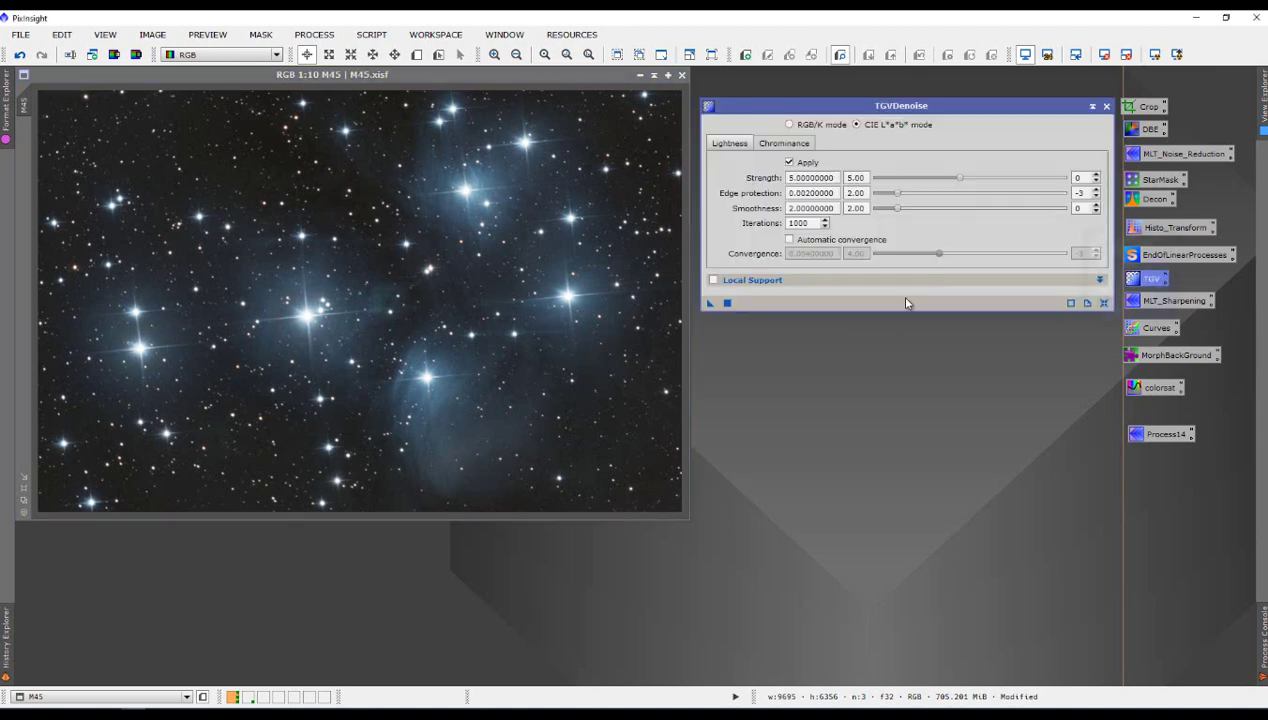
pyautogui.moveTo(928, 111); pyautogui.dragTo(922, 156)
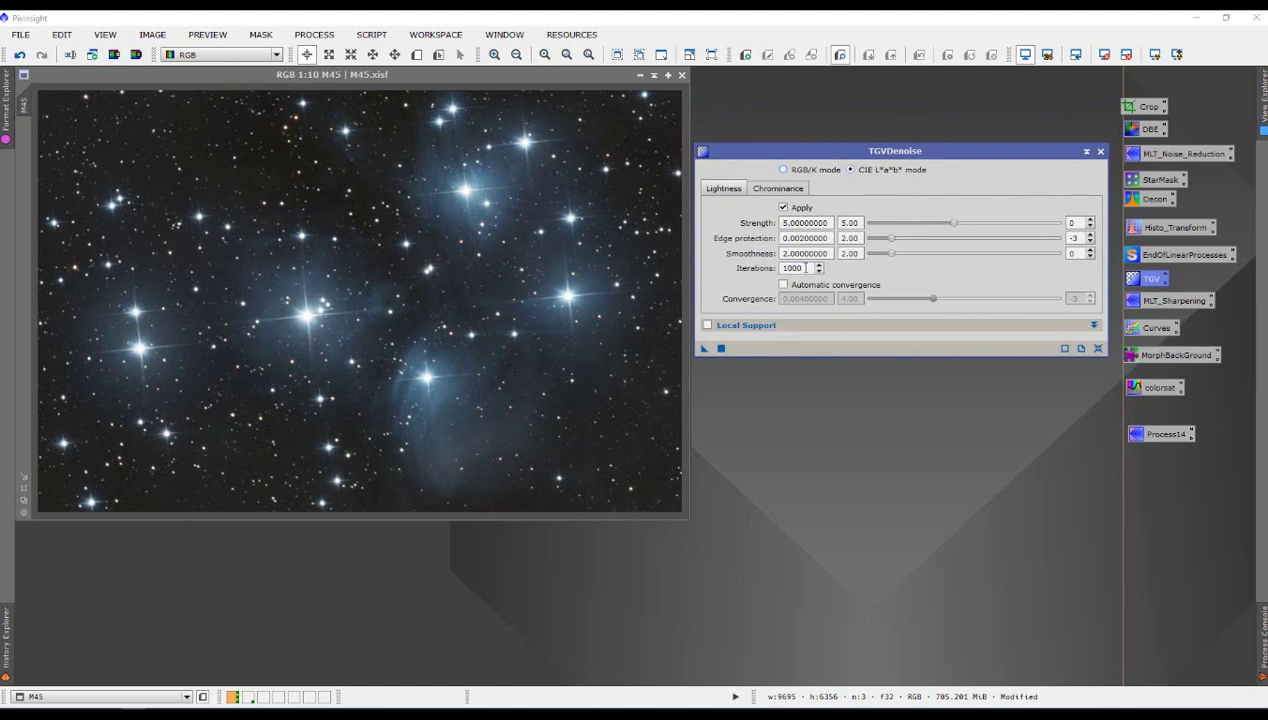
pyautogui.moveTo(878, 151); pyautogui.dragTo(877, 190)
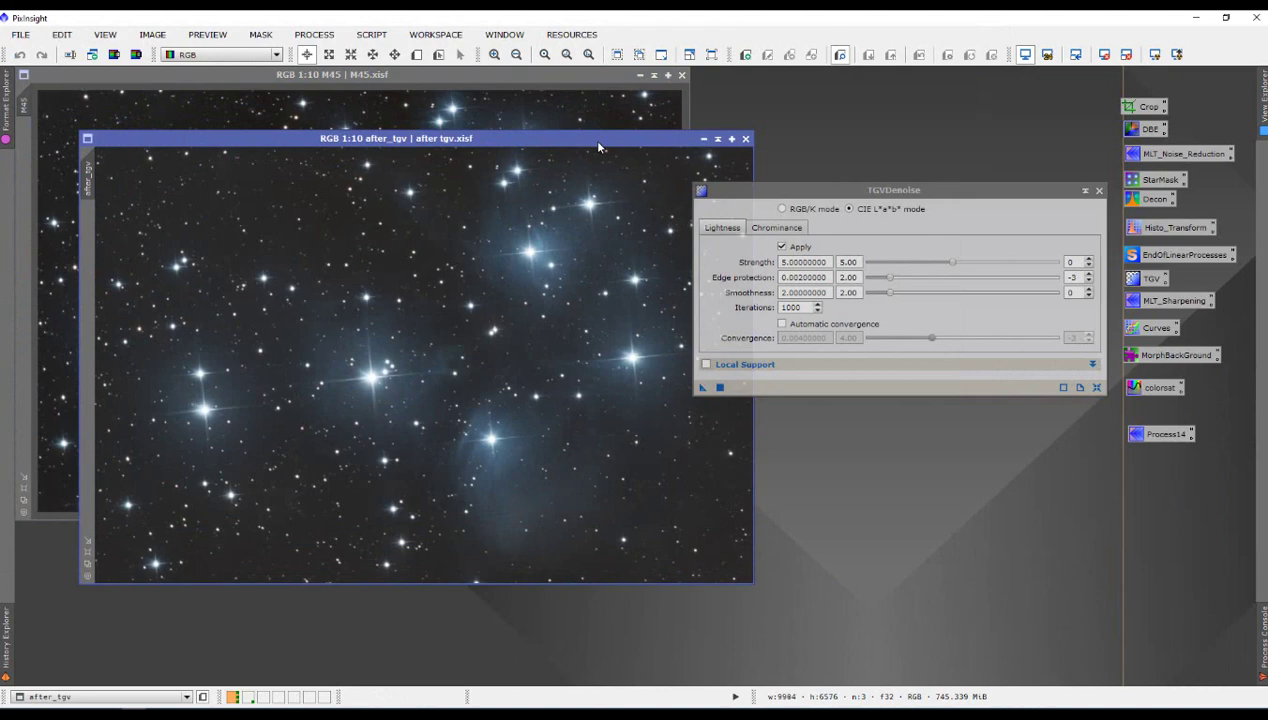
# Close the TGVDenoise window and reposition the after_tgv image window
pyautogui.moveTo(598, 147); pyautogui.dragTo(533, 156)
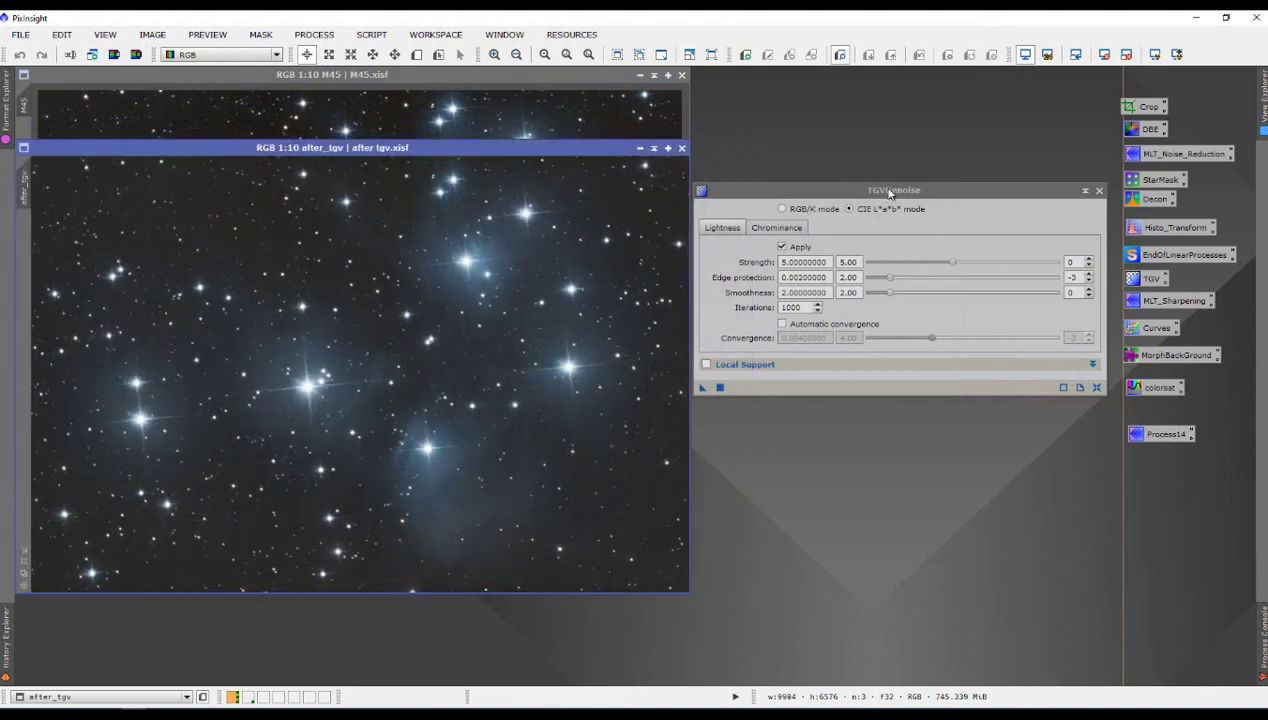
pyautogui.click(888, 192)
pyautogui.click(1099, 190)
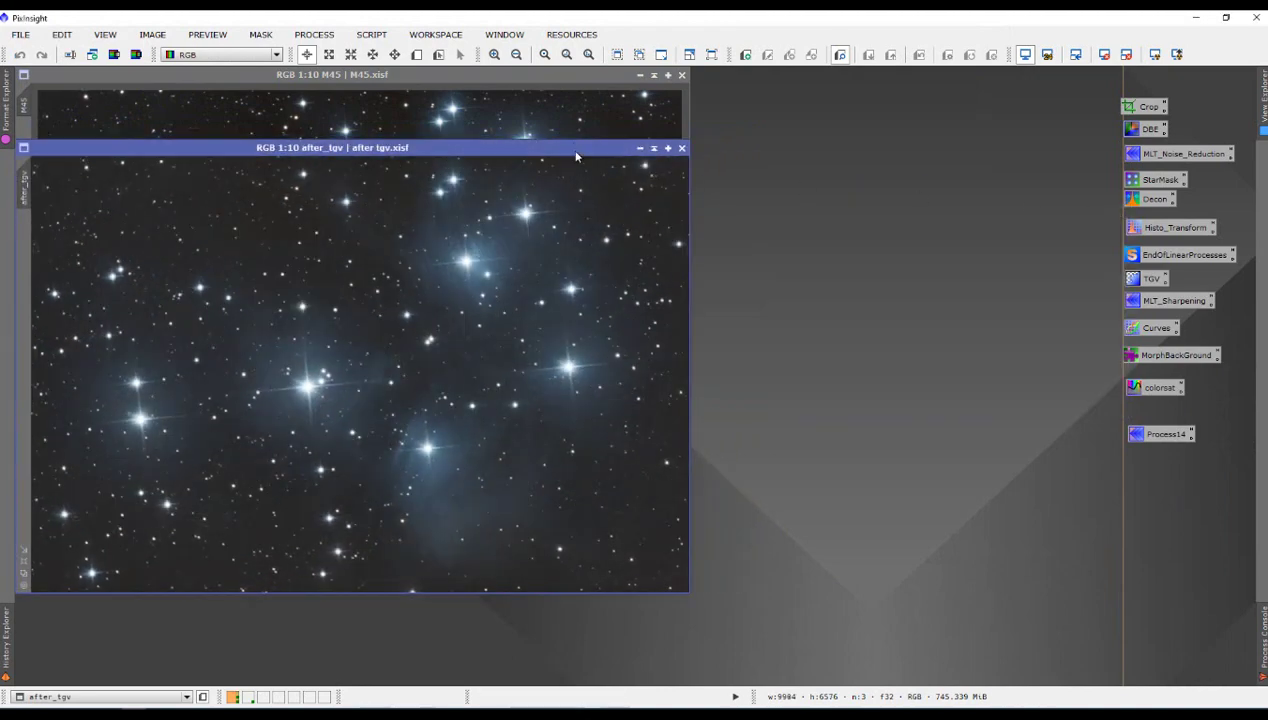
pyautogui.moveTo(576, 152); pyautogui.dragTo(918, 208)
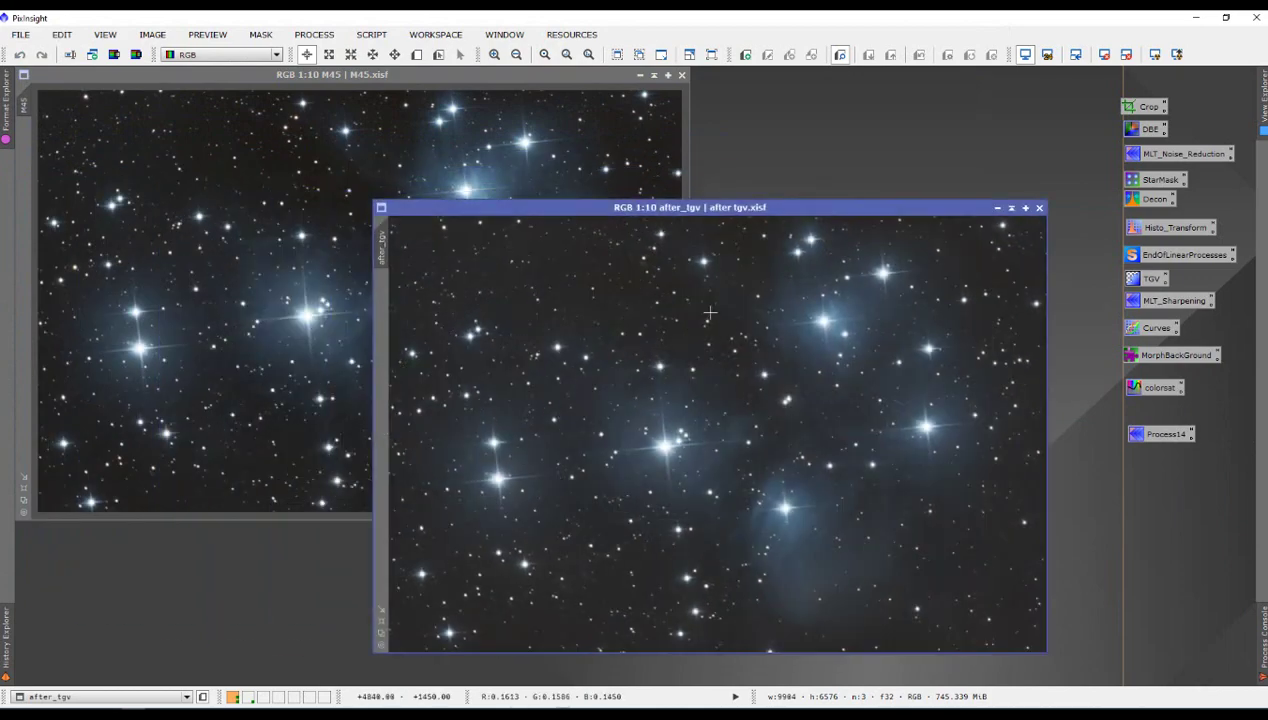
pyautogui.moveTo(686, 213); pyautogui.dragTo(650, 162)
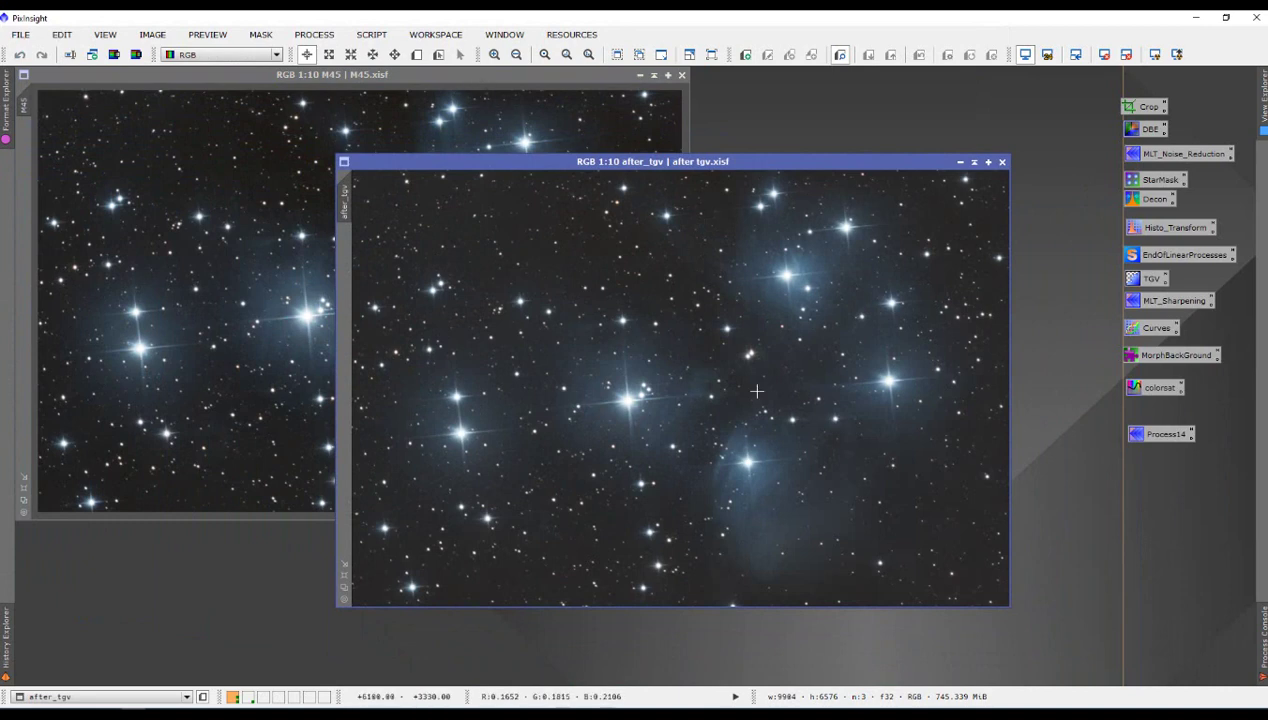
pyautogui.moveTo(722, 167); pyautogui.dragTo(692, 179)
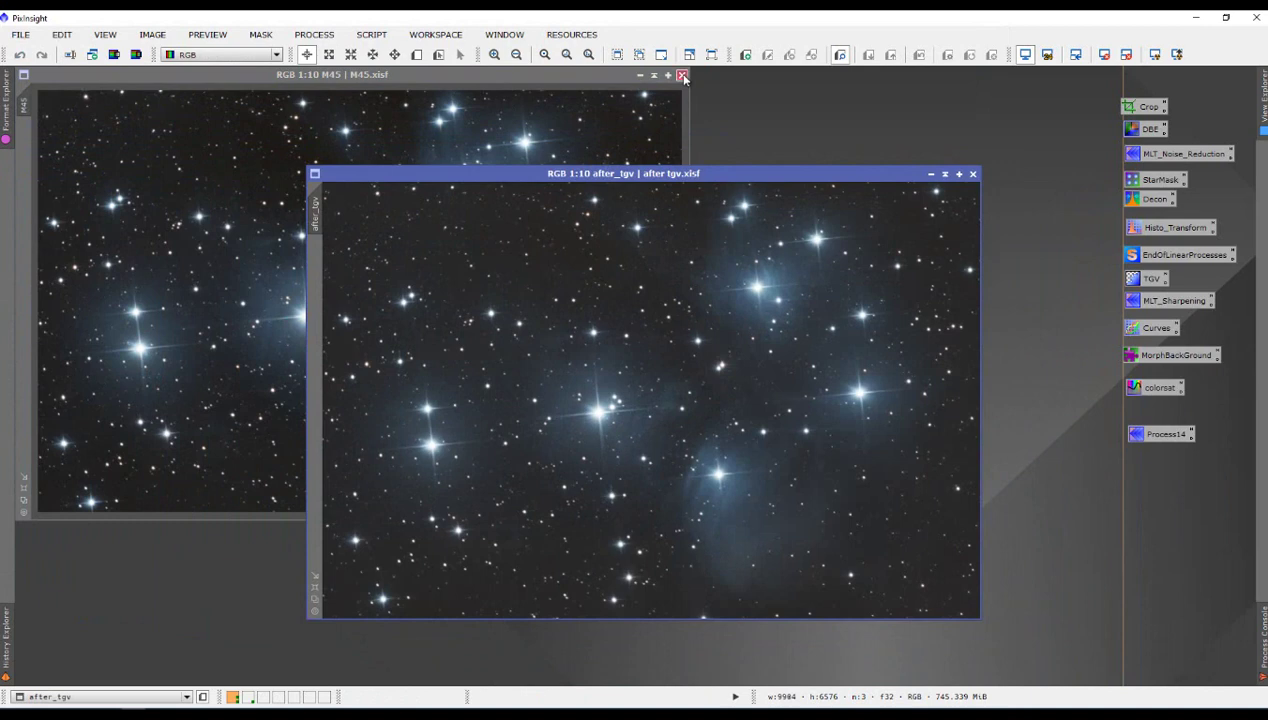
# Close the original M45 image, discarding its unsaved changes
pyautogui.click(682, 76)
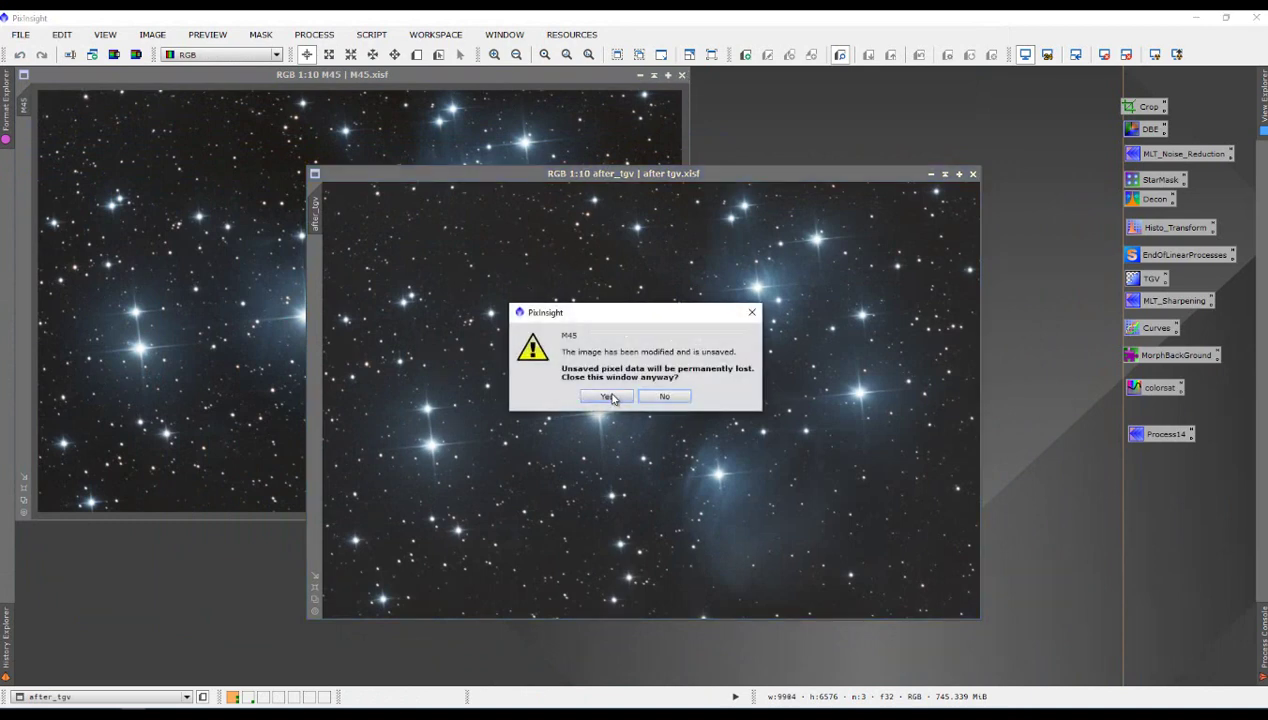
pyautogui.click(670, 398)
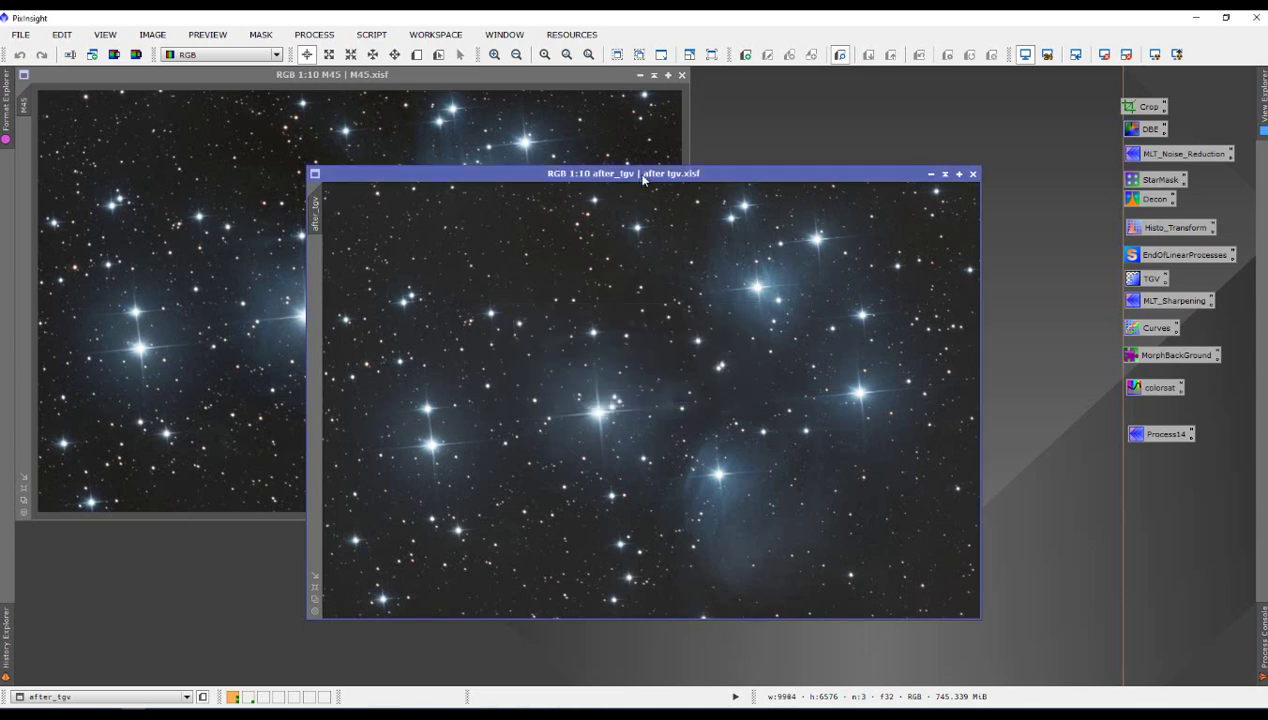
pyautogui.click(682, 75)
pyautogui.click(607, 396)
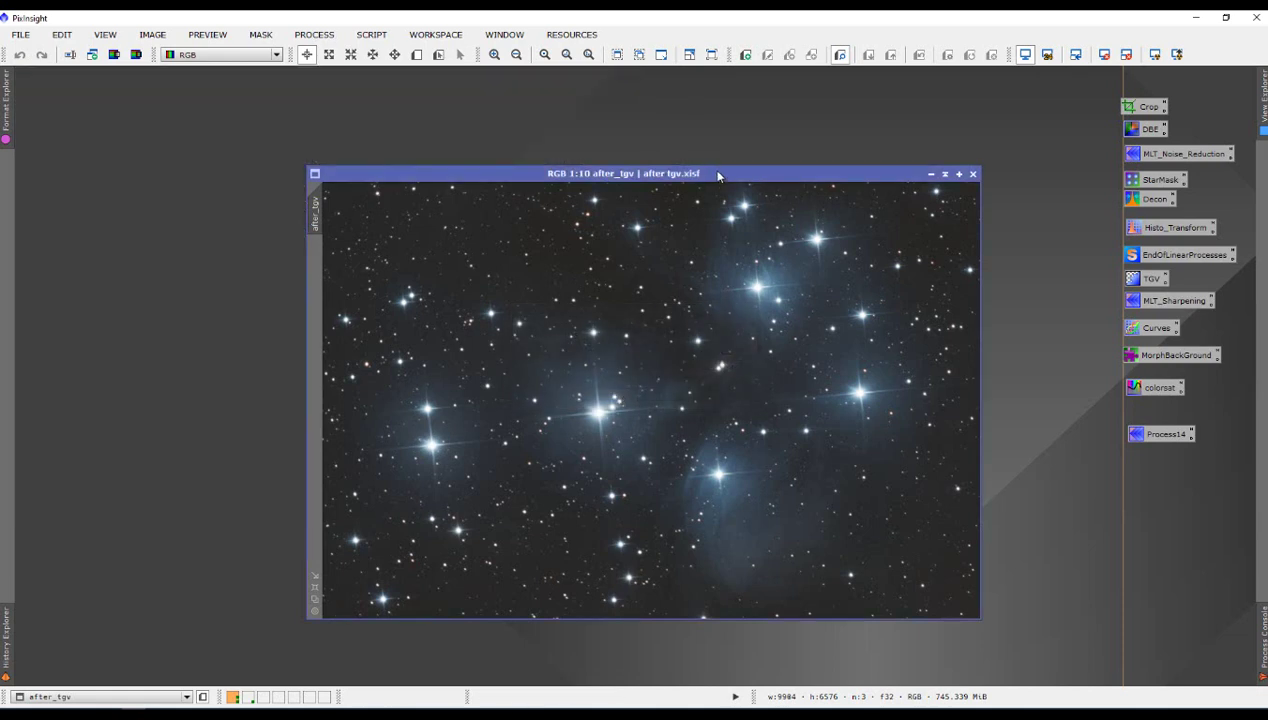
pyautogui.moveTo(710, 171); pyautogui.dragTo(423, 75)
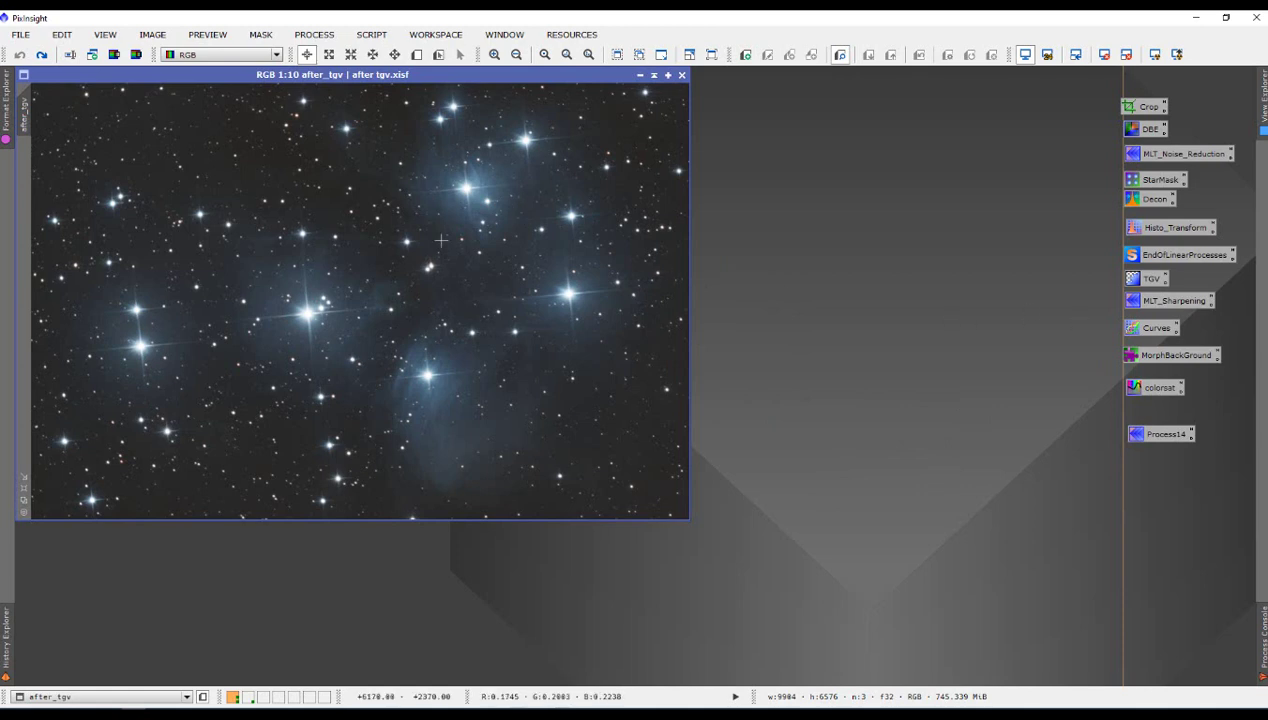
# Extract the CIE L* lightness of after_tgv into a new 9984×6576 after_tgv_L image
pyautogui.click(114, 56)
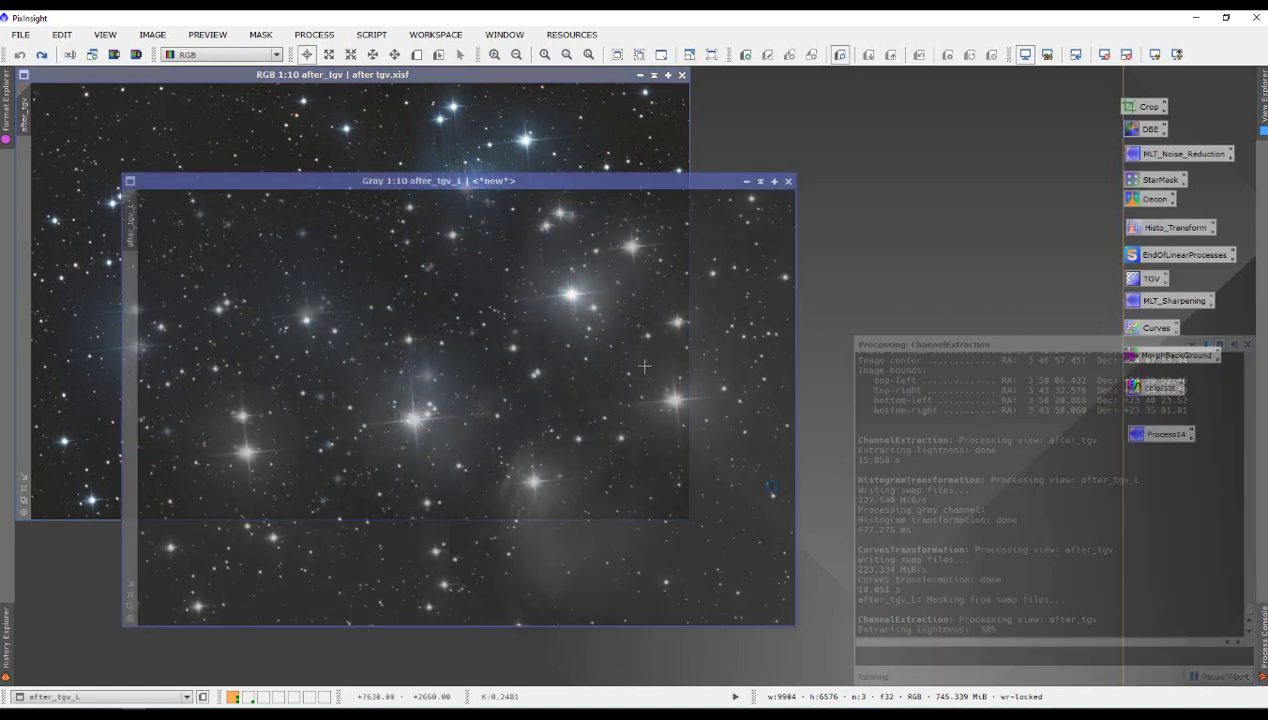
pyautogui.moveTo(565, 183); pyautogui.dragTo(568, 185)
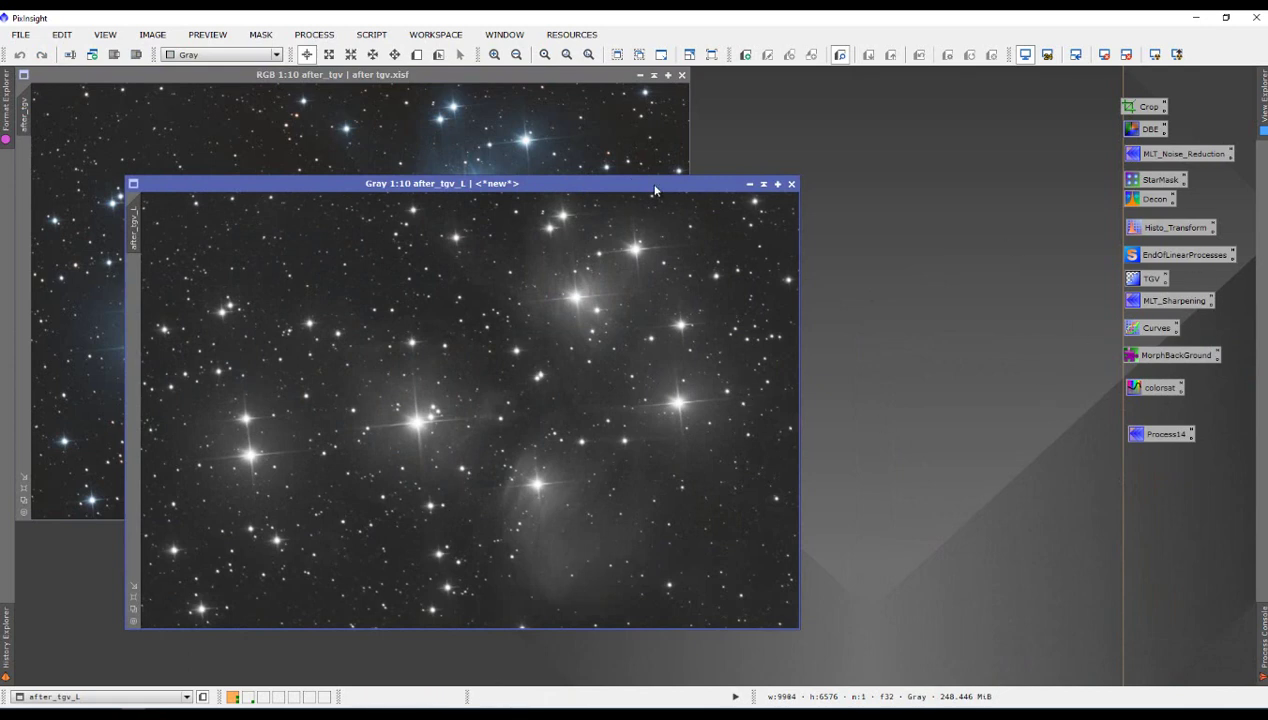
# Stretch after_tgv_L with a live-previewed histogram: shadows 0.16052061, midtones 0.15601023
pyautogui.moveTo(655, 190); pyautogui.dragTo(642, 182)
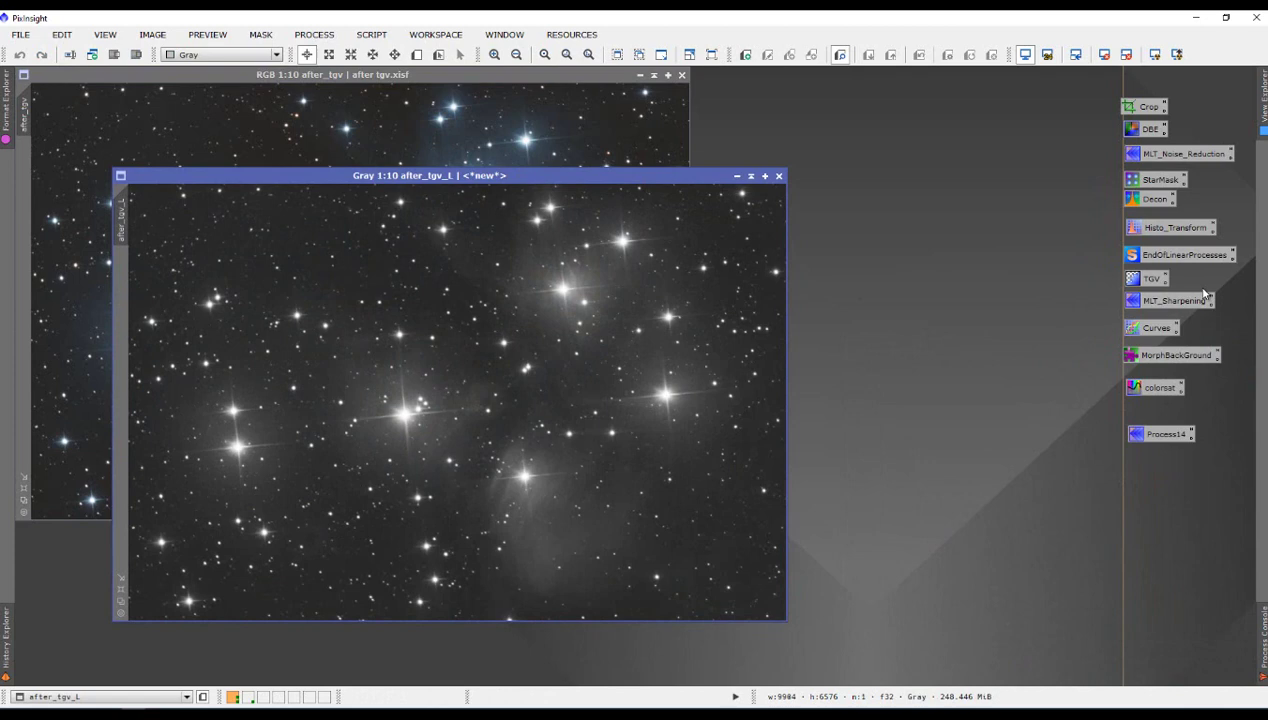
pyautogui.doubleClick(1153, 229)
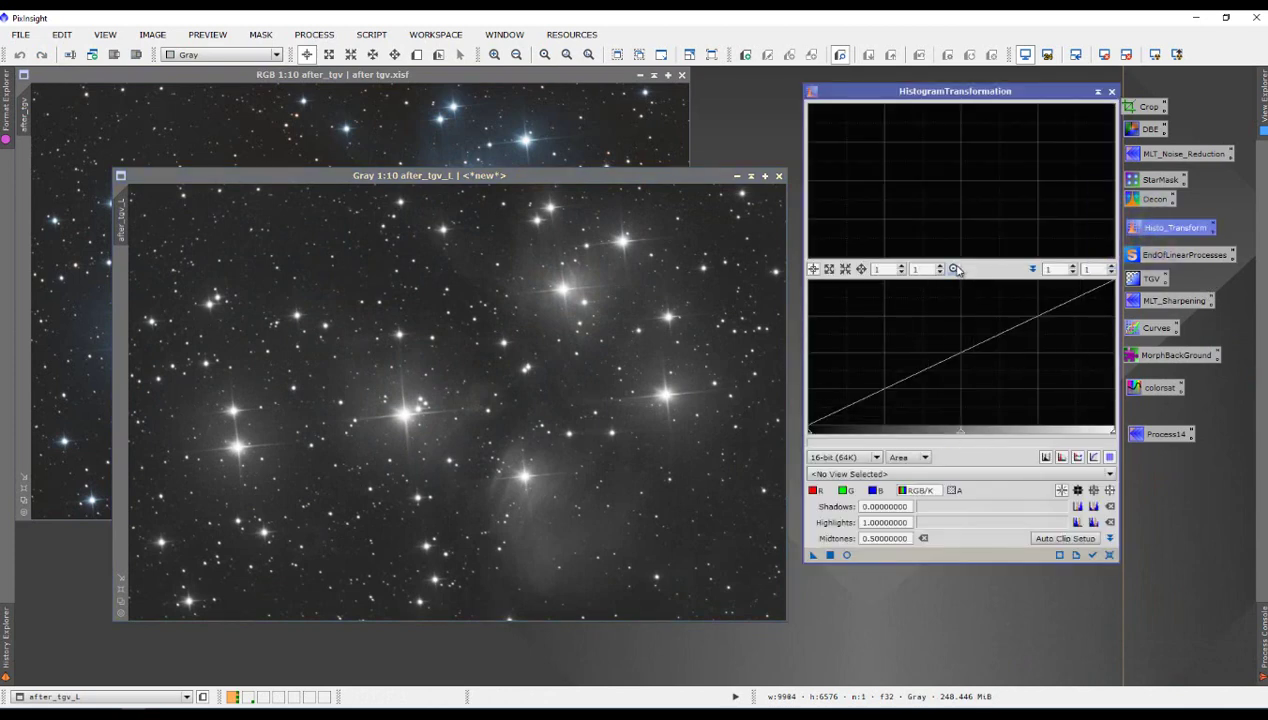
pyautogui.click(1093, 554)
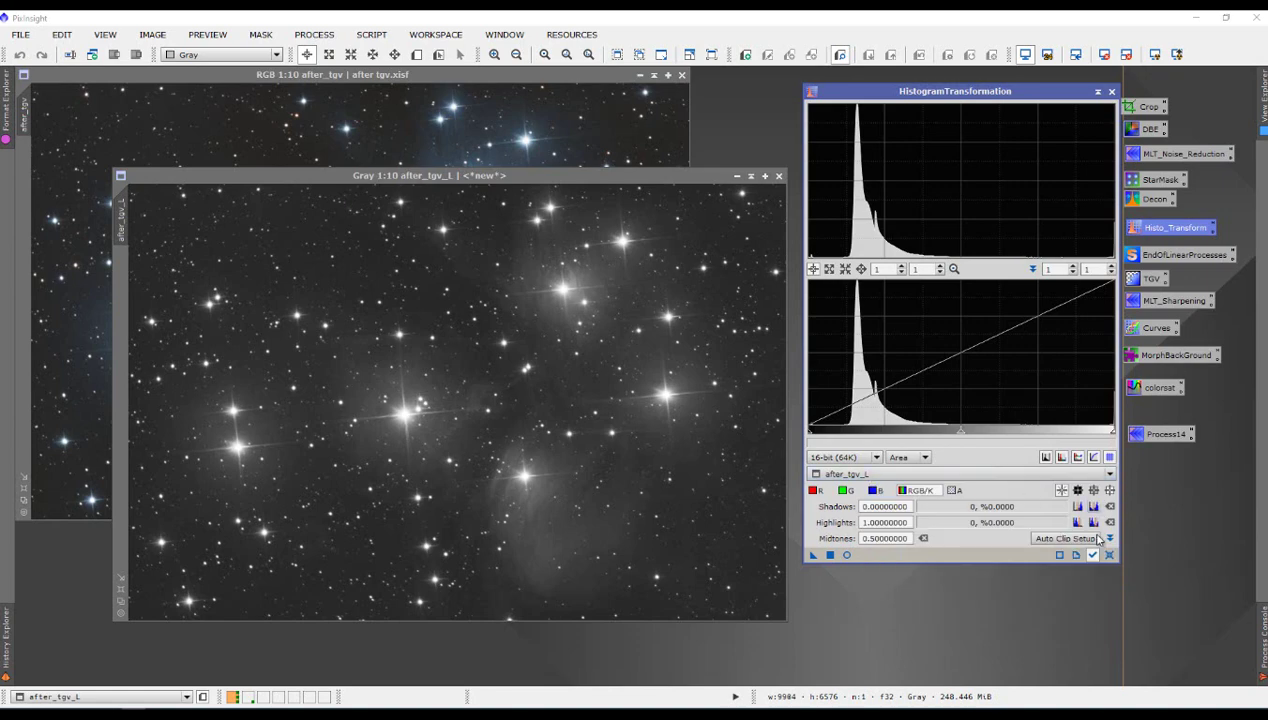
pyautogui.click(847, 555)
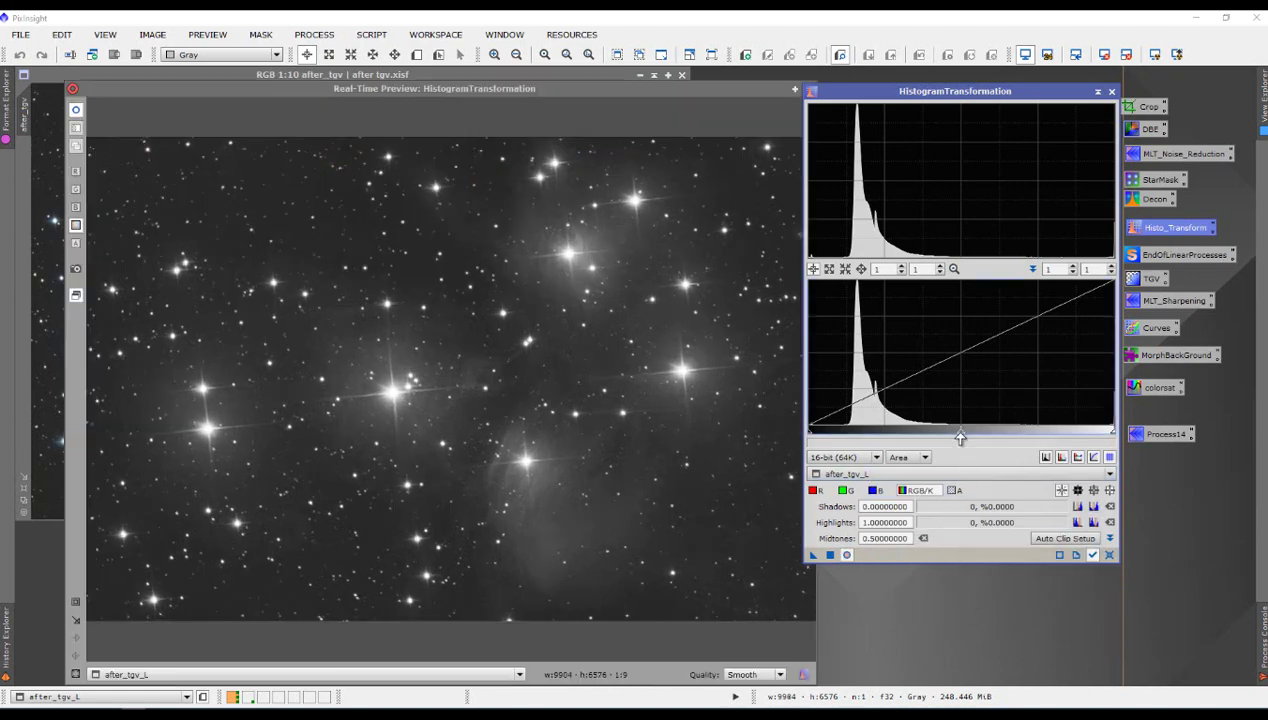
pyautogui.moveTo(960, 437); pyautogui.dragTo(892, 435)
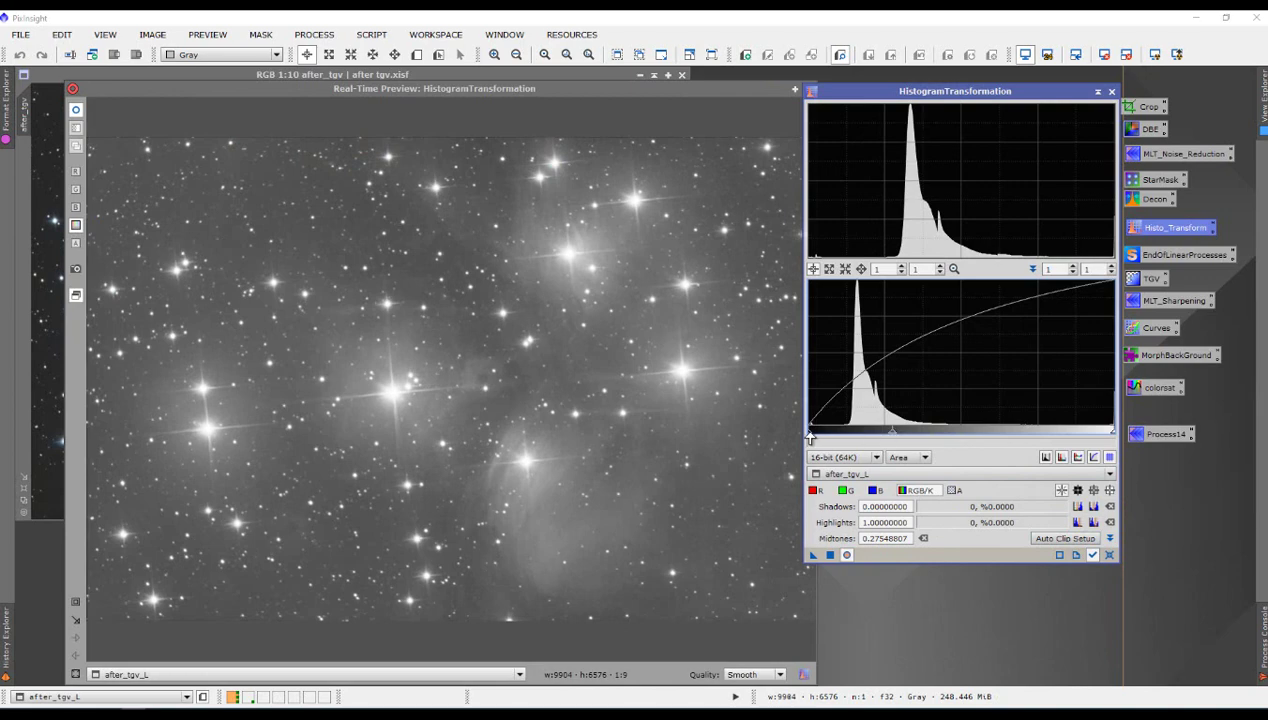
pyautogui.moveTo(810, 437); pyautogui.dragTo(855, 437)
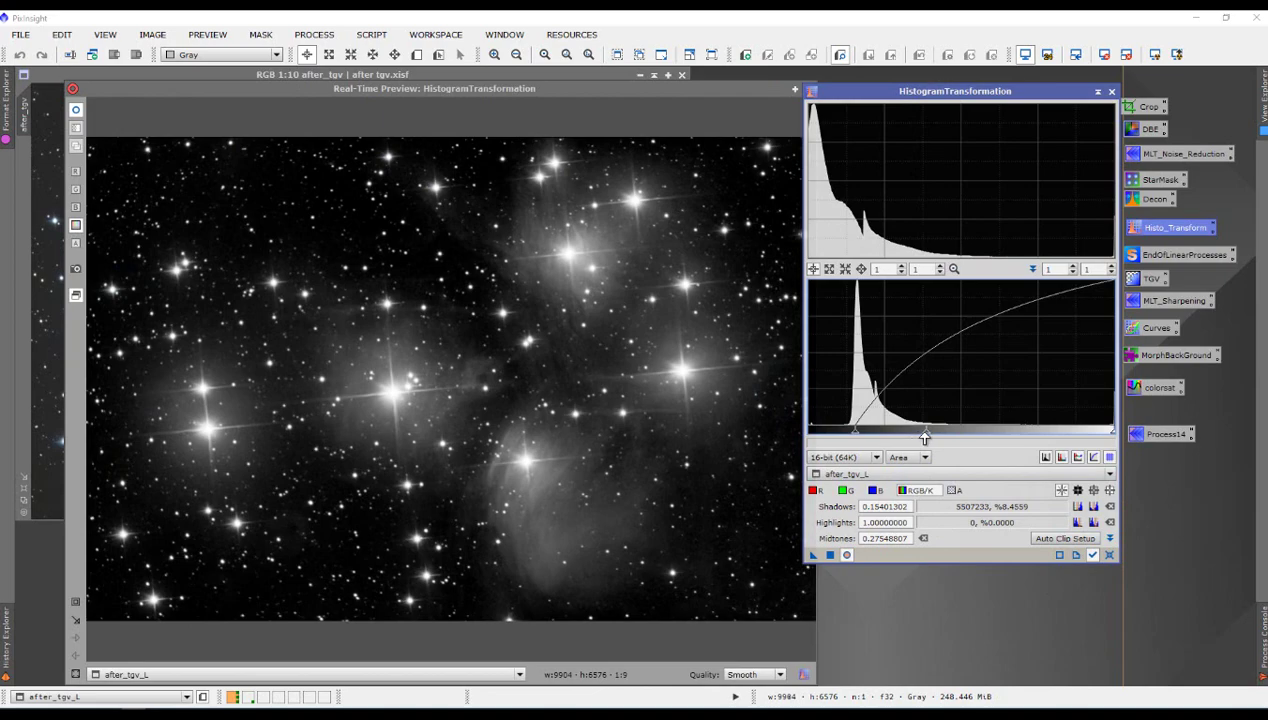
pyautogui.moveTo(925, 437); pyautogui.dragTo(858, 437)
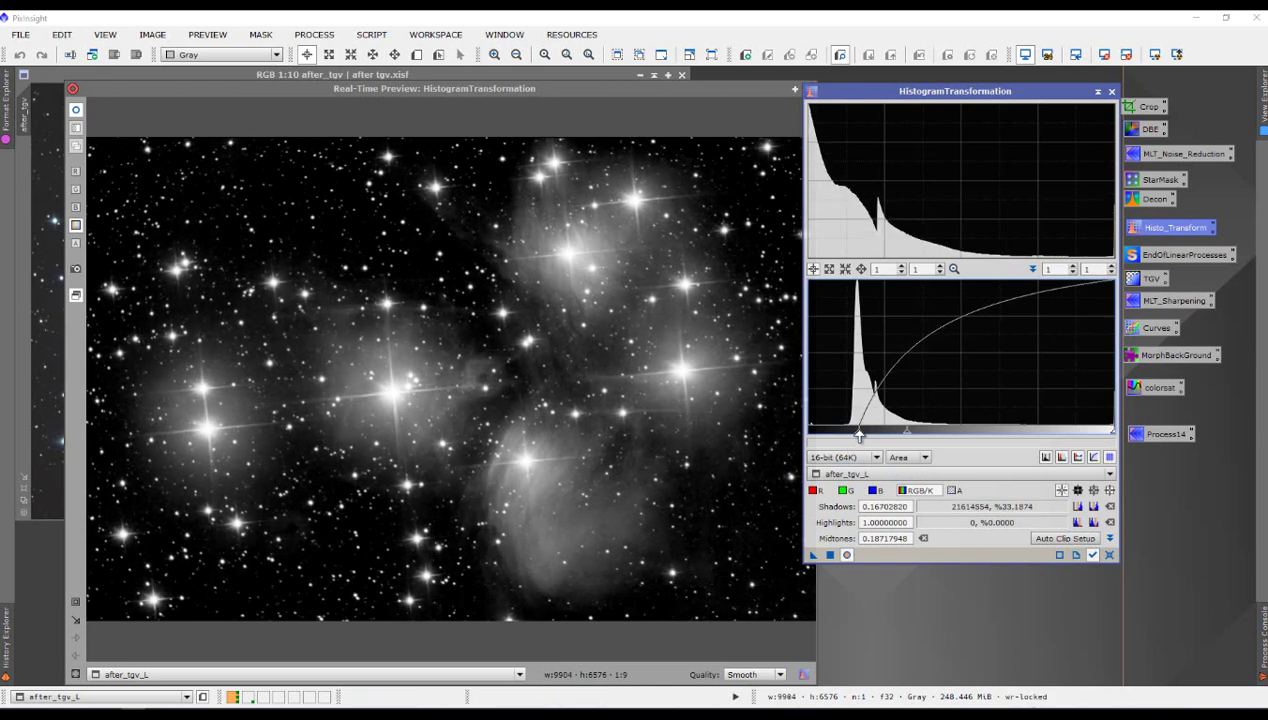
pyautogui.moveTo(857, 435)
pyautogui.mouseDown()
pyautogui.moveTo(873, 433)
pyautogui.moveTo(857, 433)
pyautogui.mouseUp()
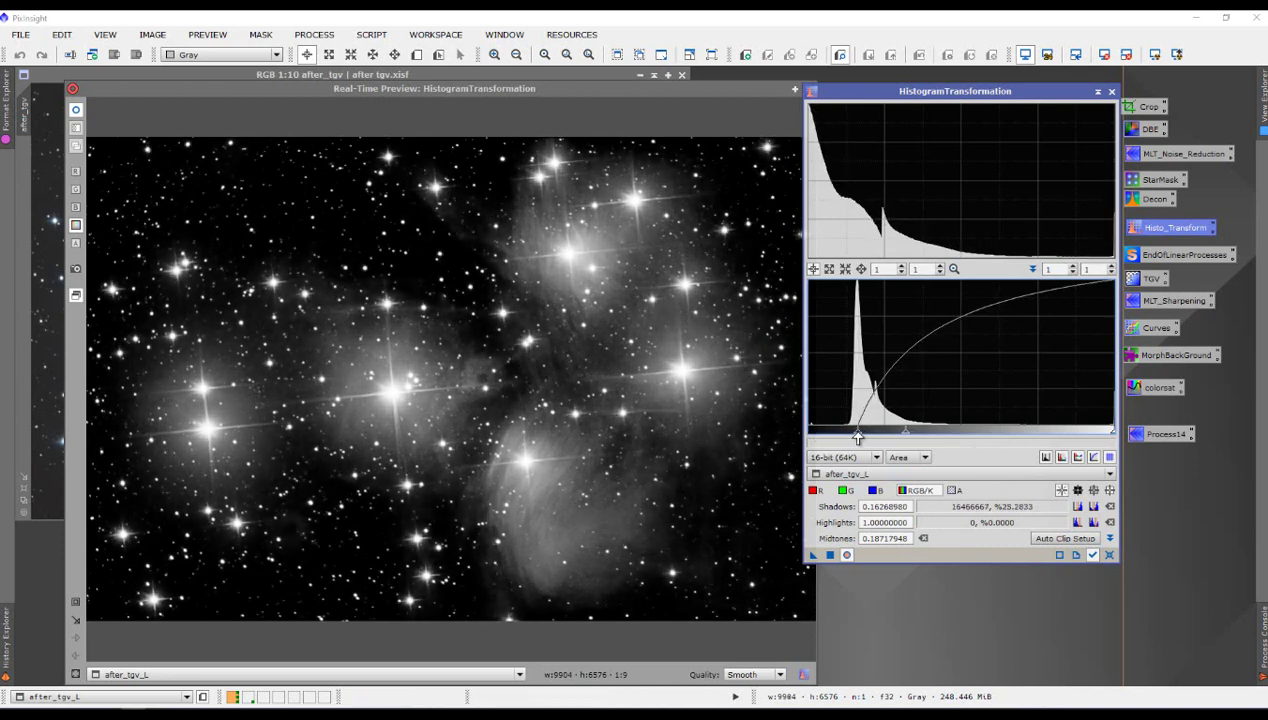
pyautogui.moveTo(857, 434)
pyautogui.mouseDown()
pyautogui.moveTo(900, 434)
pyautogui.moveTo(857, 433)
pyautogui.mouseUp()
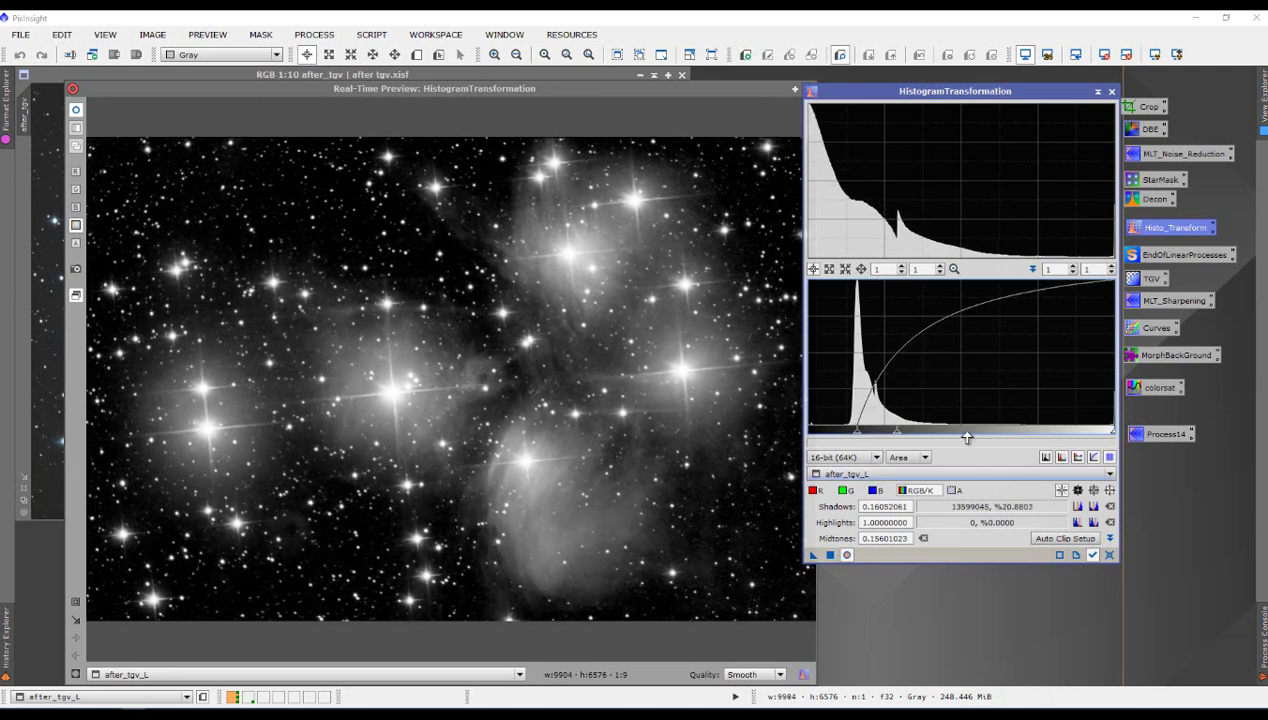
# Apply the histogram stretch to after_tgv_L and close the preview and HistogramTransformation
pyautogui.click(830, 555)
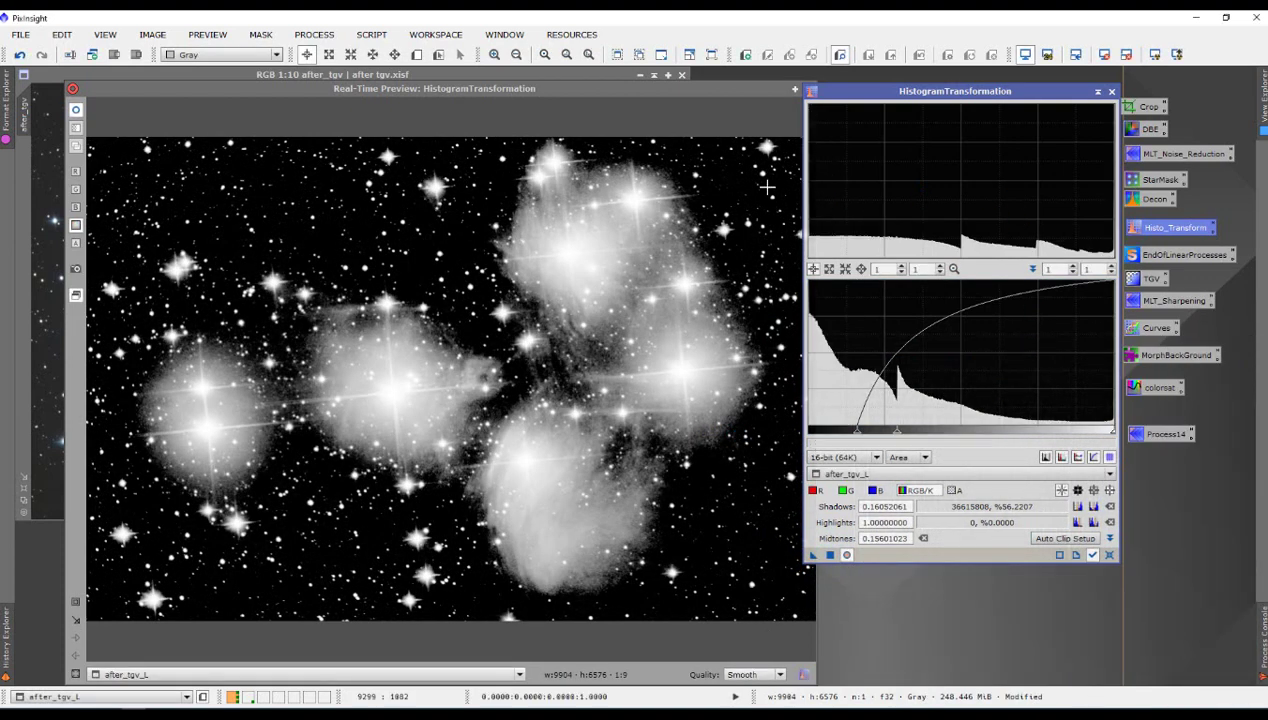
pyautogui.moveTo(903, 97); pyautogui.dragTo(866, 102)
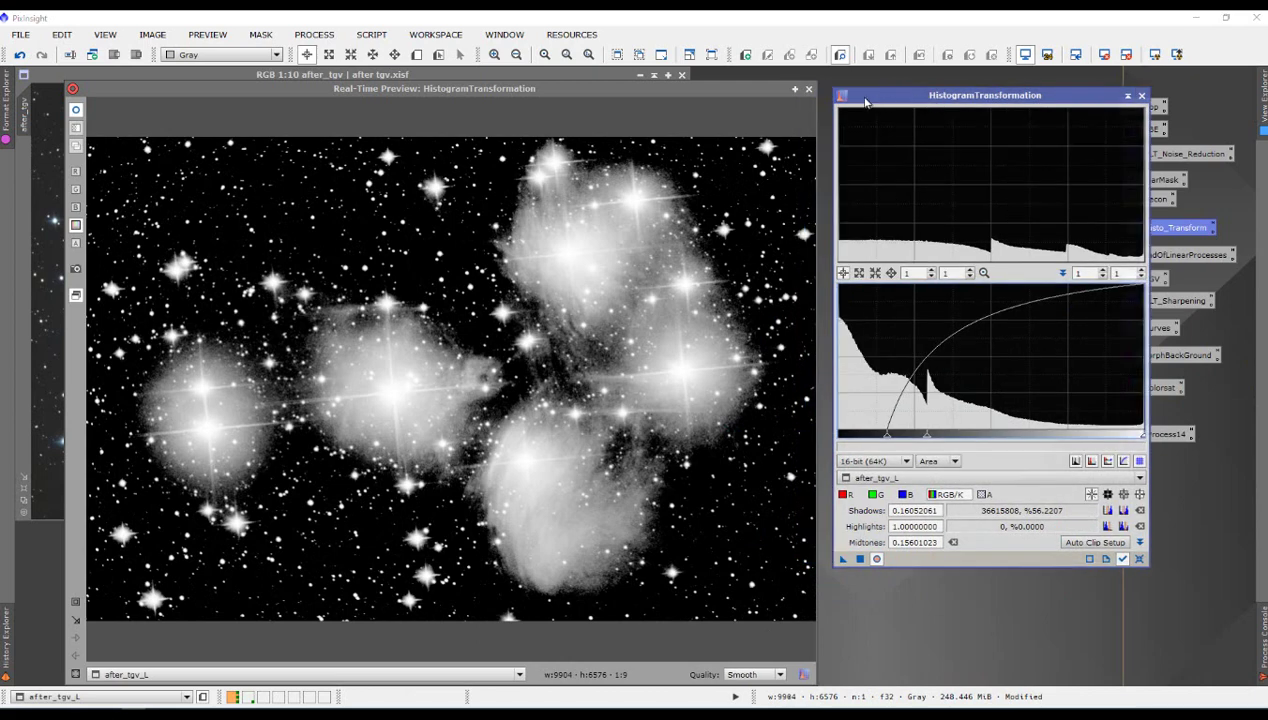
pyautogui.click(809, 89)
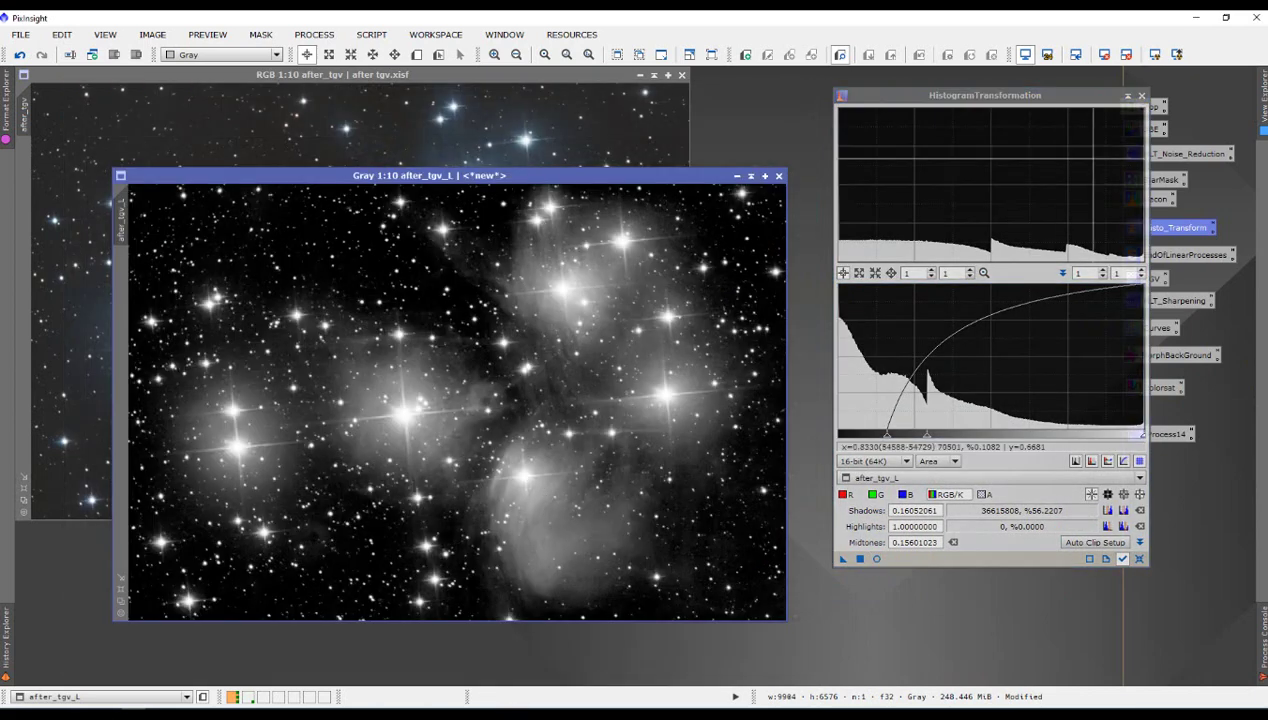
pyautogui.click(1141, 95)
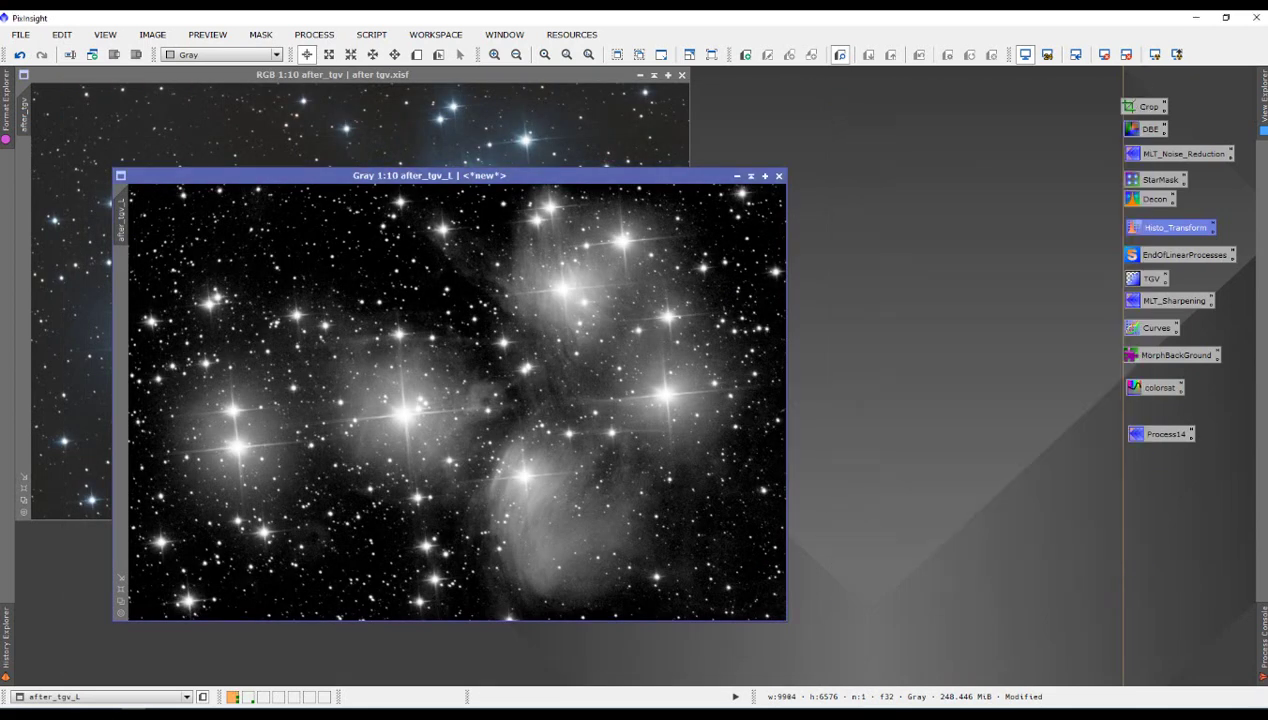
# Use the minimised after_tgv_L as a mask on after_tgv, with the mask overlay hidden
pyautogui.moveTo(637, 178); pyautogui.dragTo(962, 168)
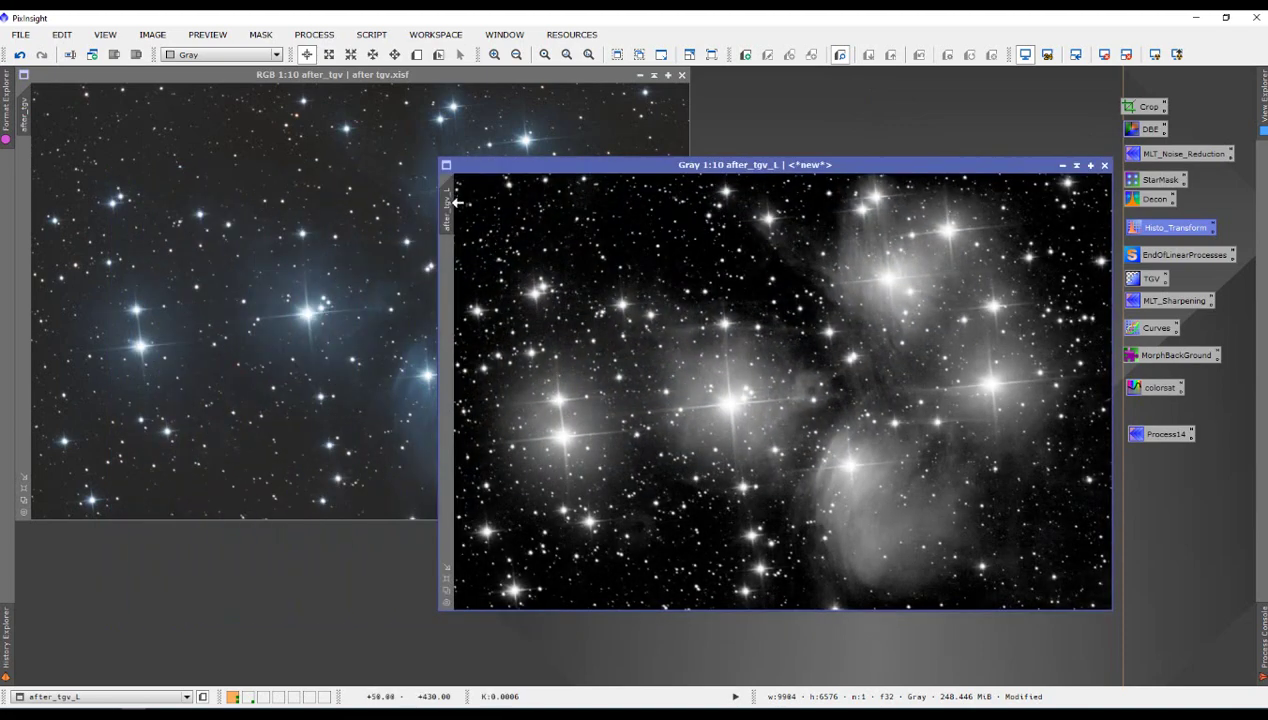
pyautogui.moveTo(455, 203); pyautogui.dragTo(24, 193)
pyautogui.click(1076, 166)
pyautogui.moveTo(745, 383); pyautogui.dragTo(974, 75)
pyautogui.click(318, 75)
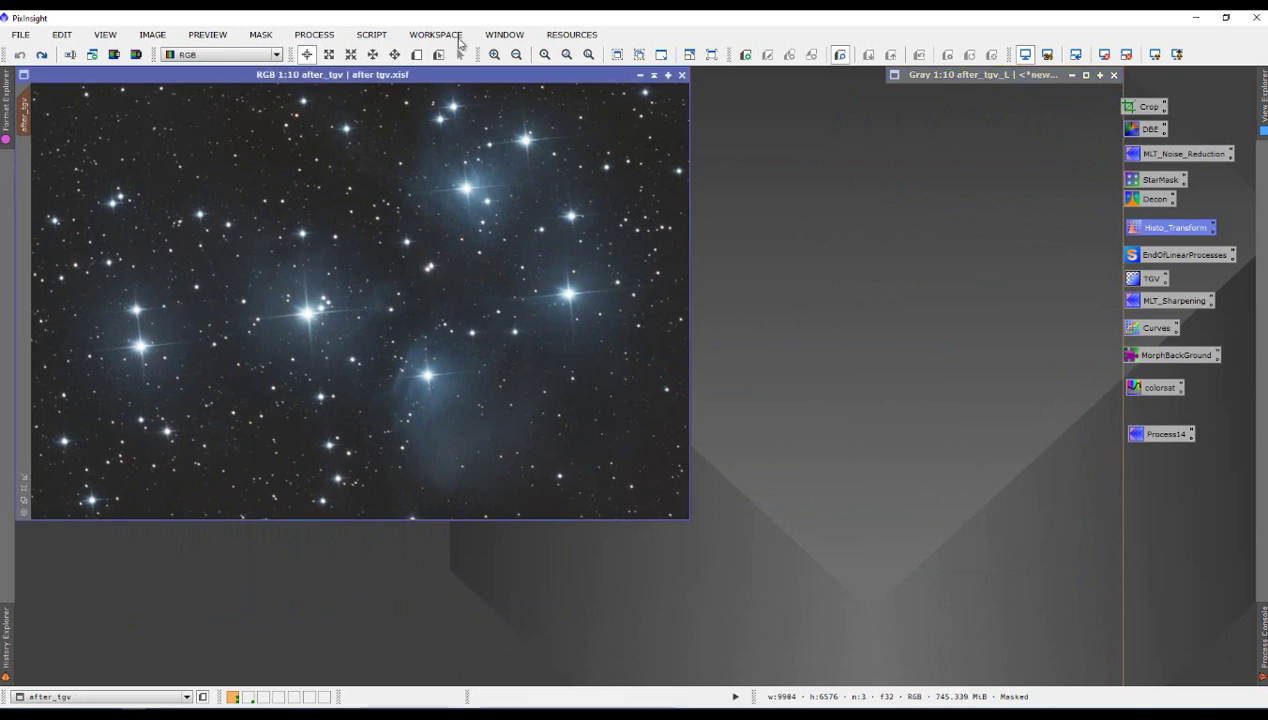
pyautogui.click(260, 34)
pyautogui.click(276, 129)
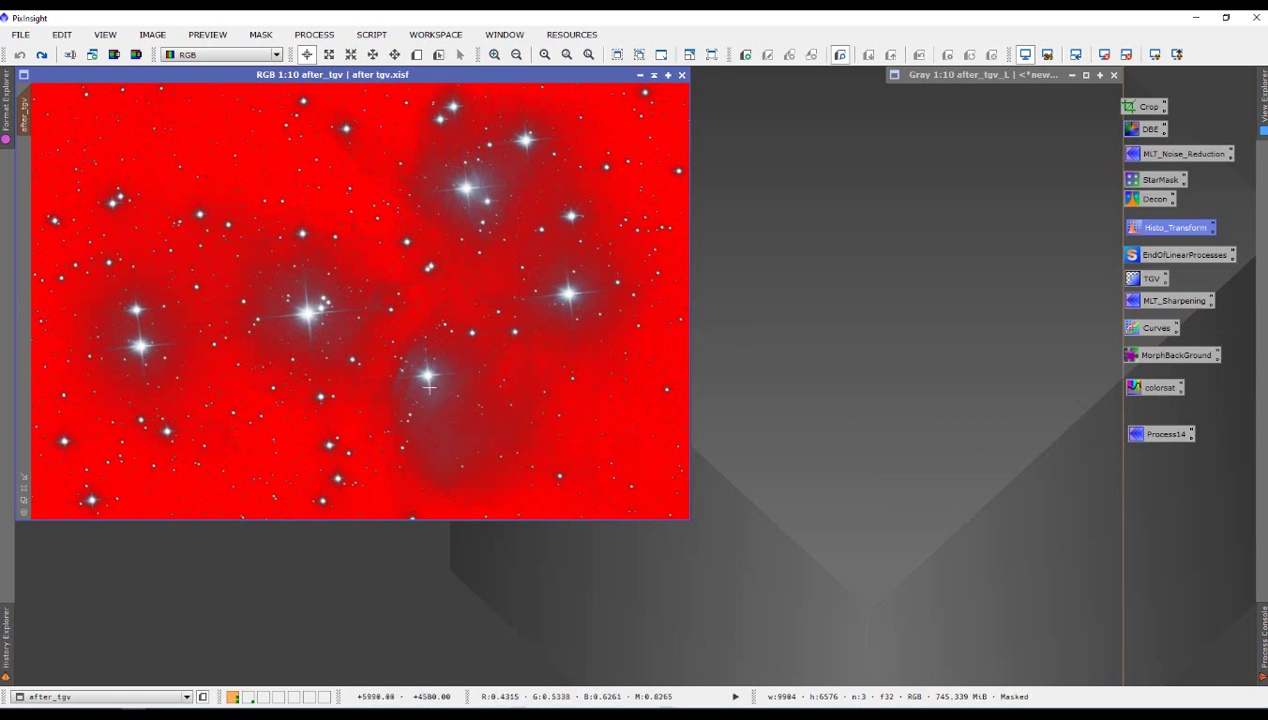
pyautogui.click(263, 36)
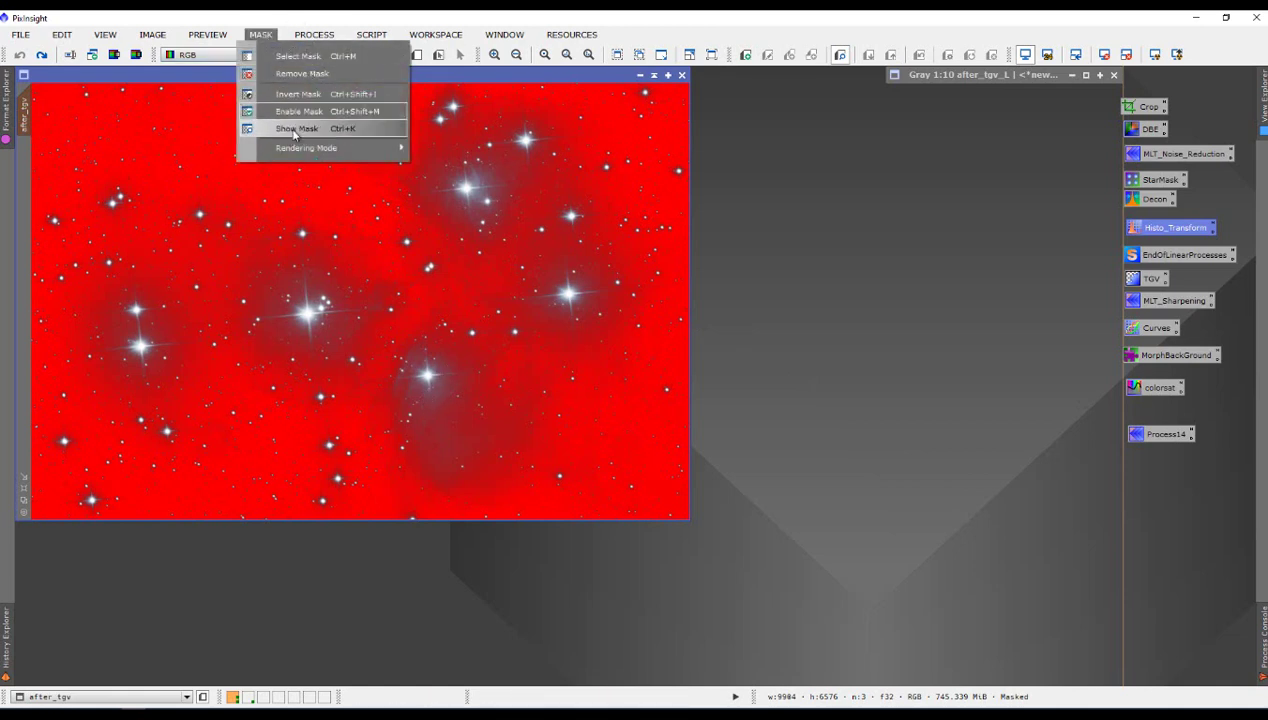
pyautogui.click(294, 131)
# Apply a strong RGB/K curve lifting input 0.491 to output 0.96382 on masked after_tgv
pyautogui.doubleClick(1150, 328)
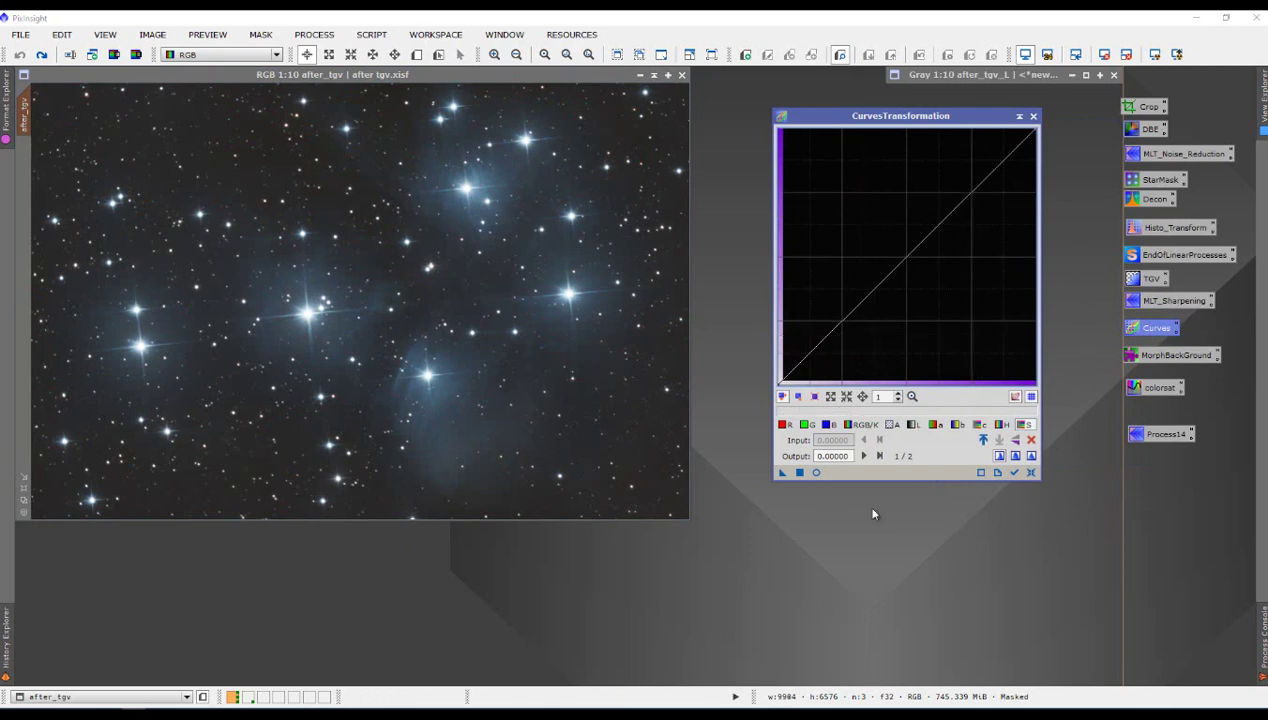
pyautogui.click(816, 474)
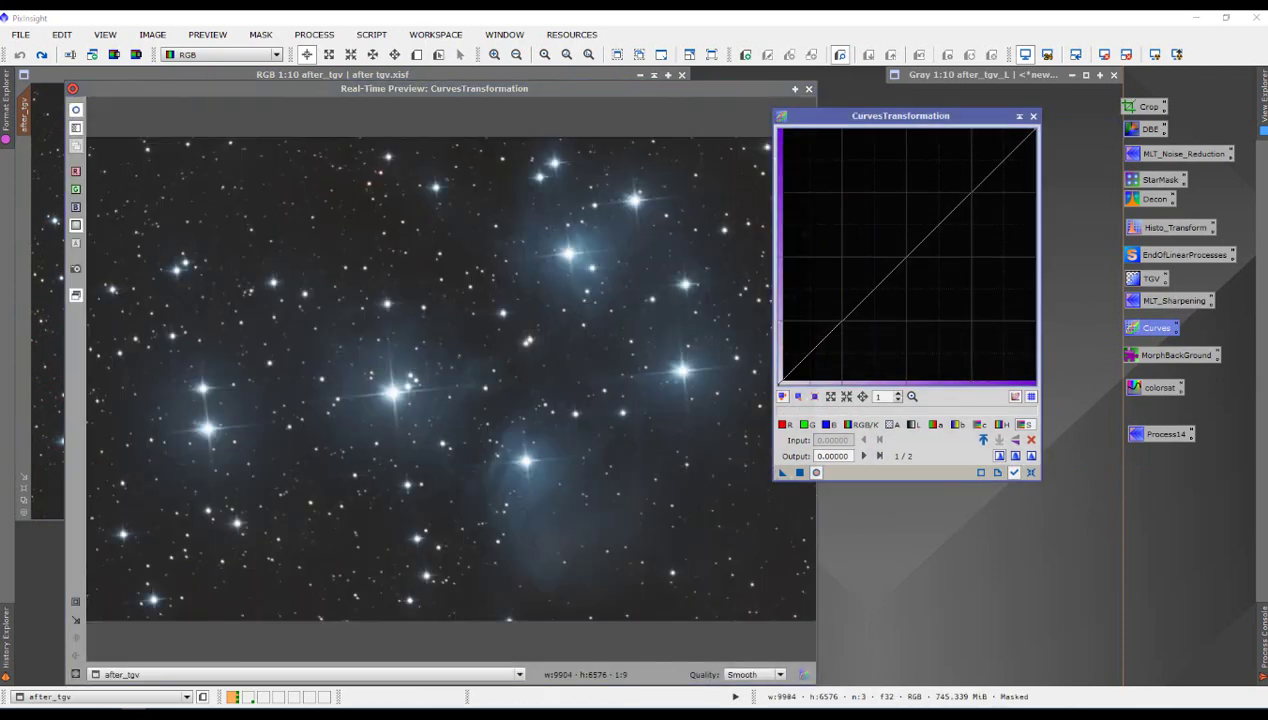
pyautogui.moveTo(940, 124); pyautogui.dragTo(999, 126)
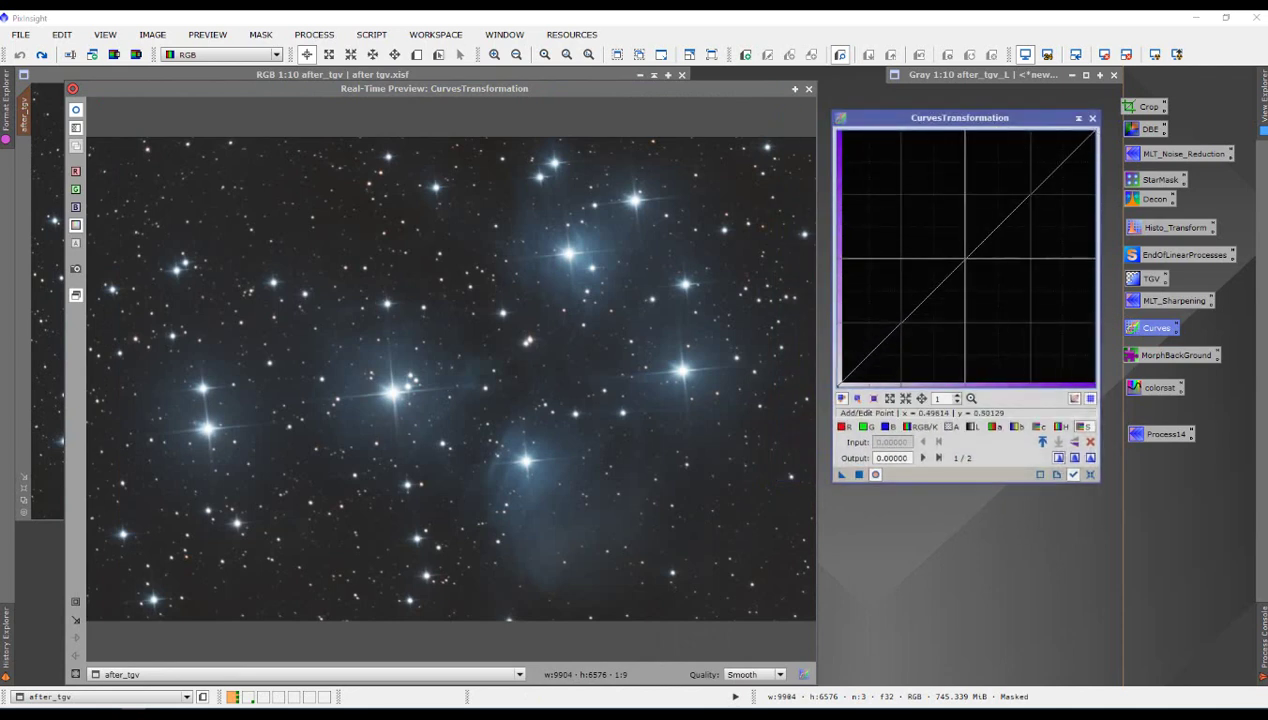
pyautogui.moveTo(965, 259); pyautogui.dragTo(963, 138)
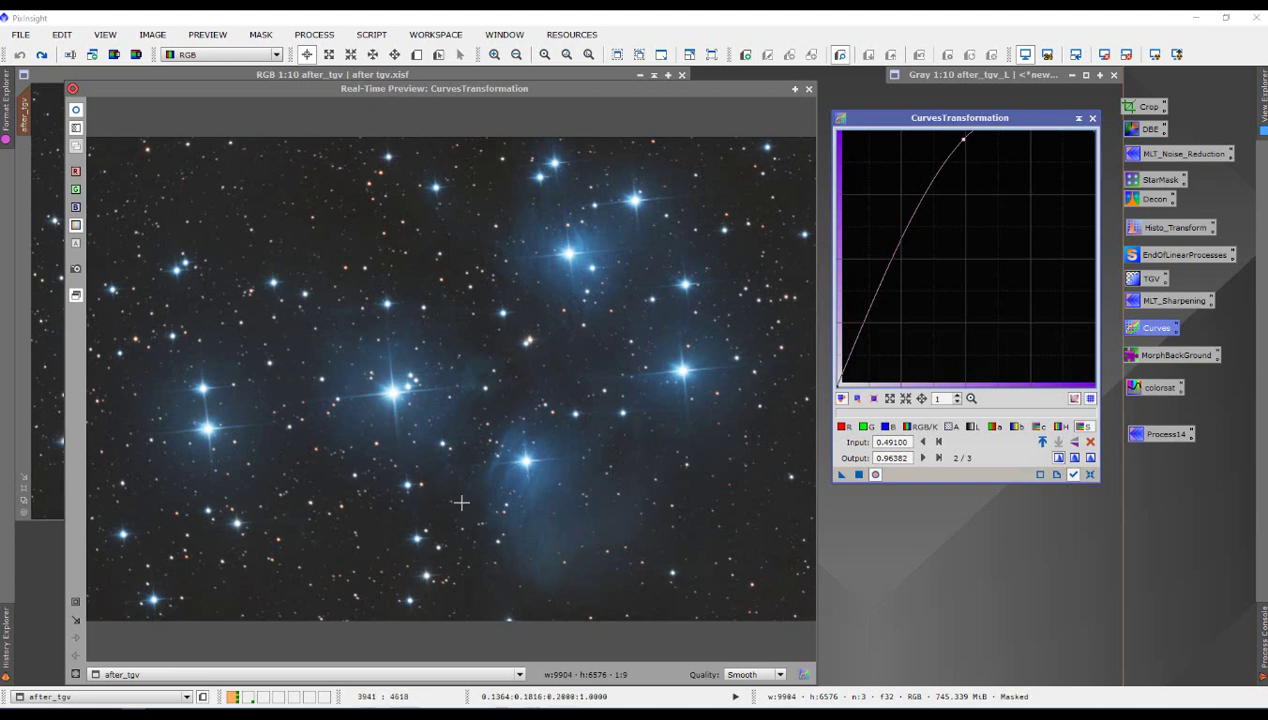
pyautogui.click(859, 475)
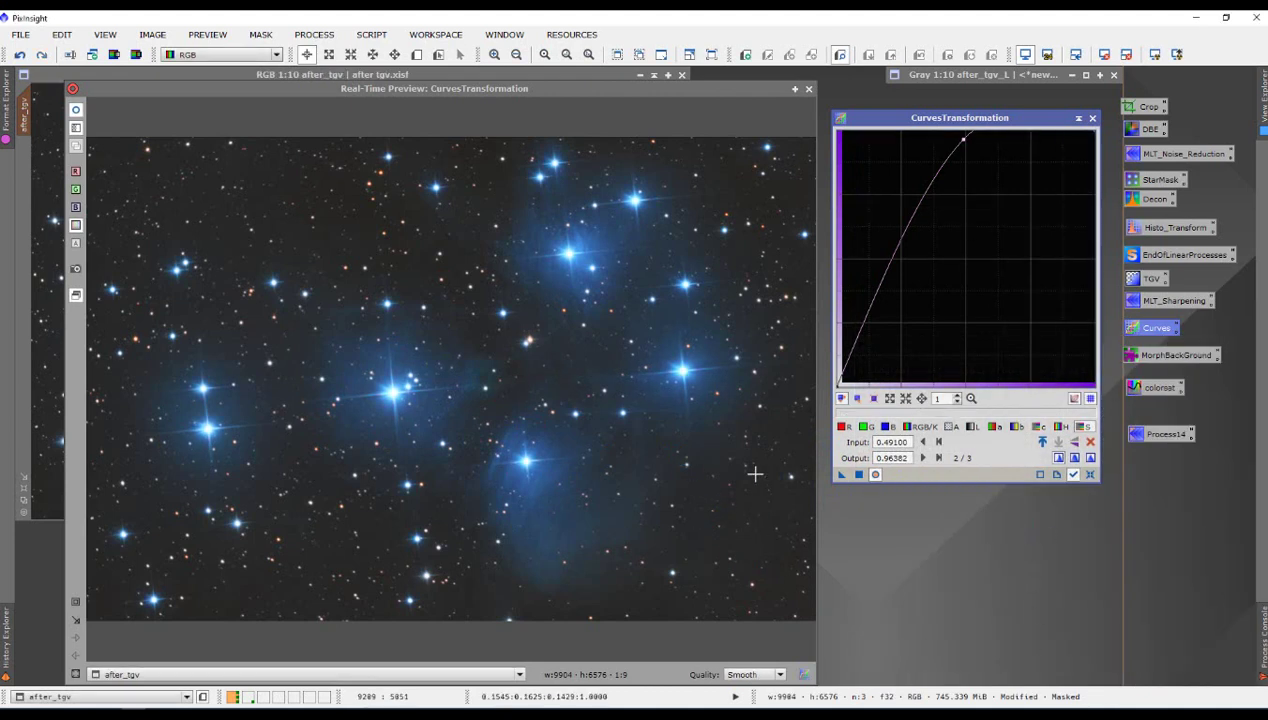
pyautogui.moveTo(517, 91)
pyautogui.mouseDown()
pyautogui.moveTo(573, 488)
pyautogui.moveTo(539, 127)
pyautogui.moveTo(510, 76)
pyautogui.mouseUp()
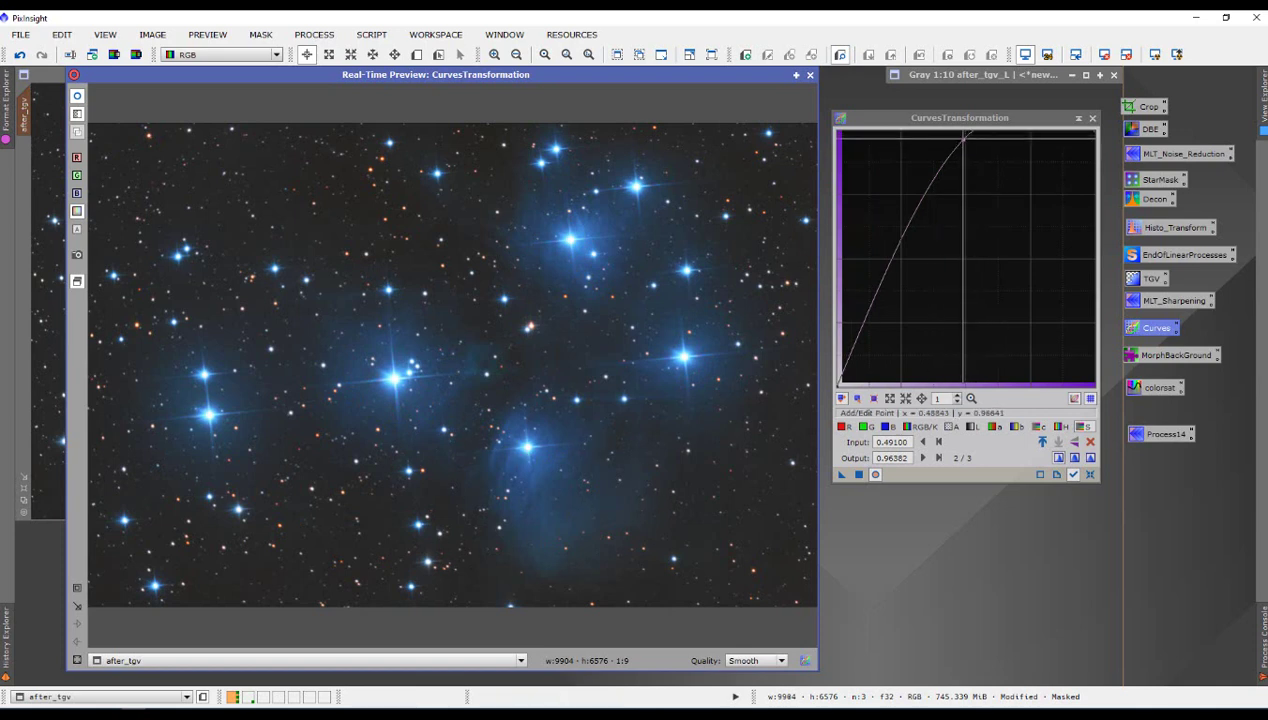
# Apply a gentler curve (0.509 to 0.63824) to after_tgv, then reset the curve to linear
pyautogui.moveTo(963, 133); pyautogui.dragTo(968, 221)
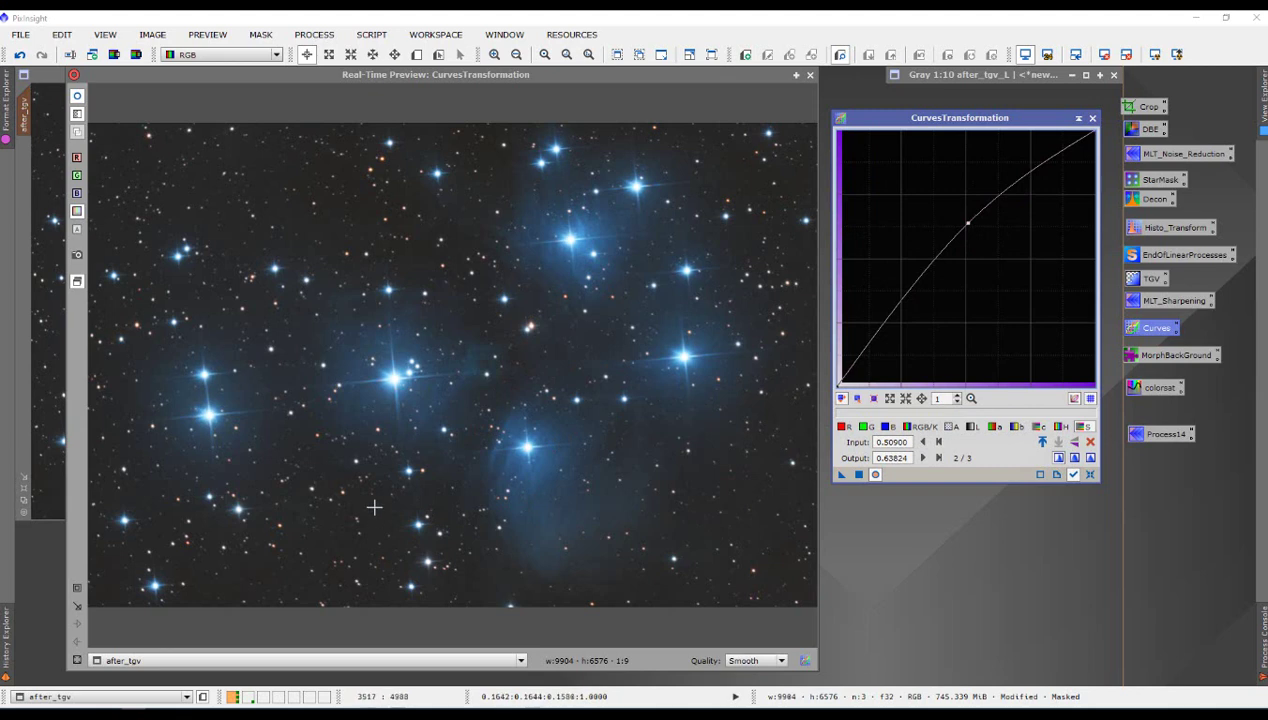
pyautogui.click(858, 474)
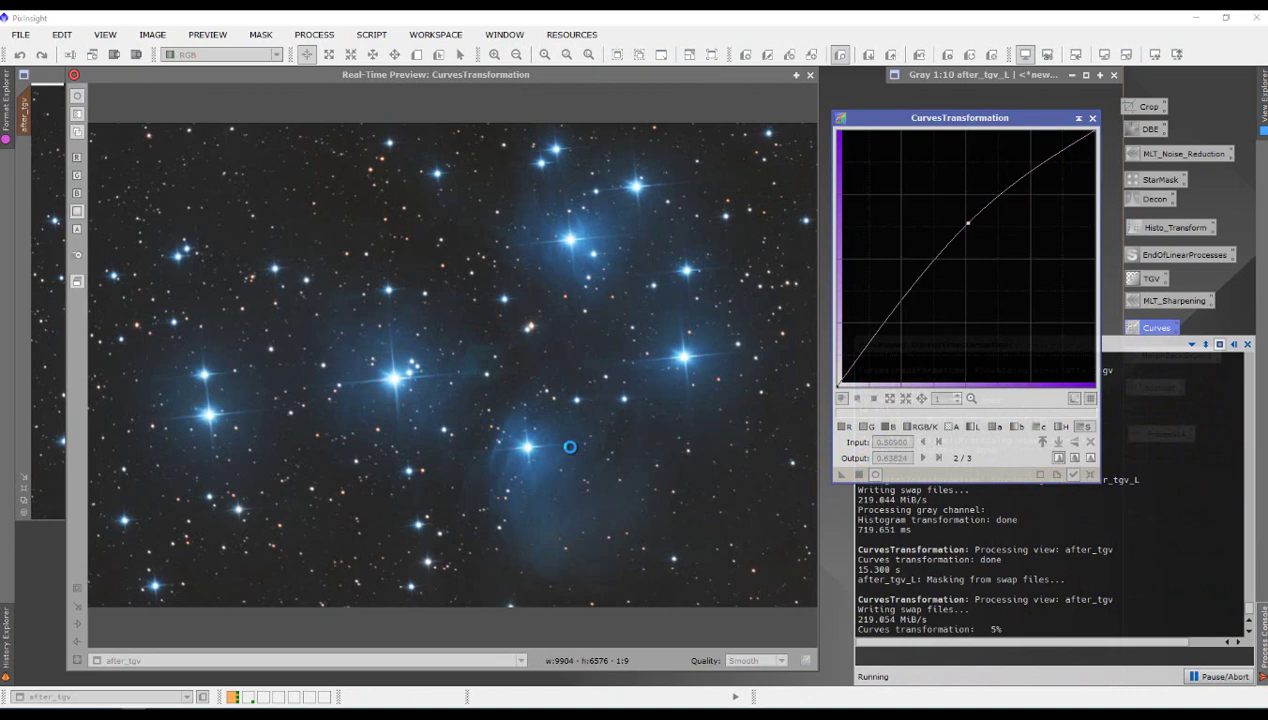
pyautogui.moveTo(582, 73); pyautogui.dragTo(574, 84)
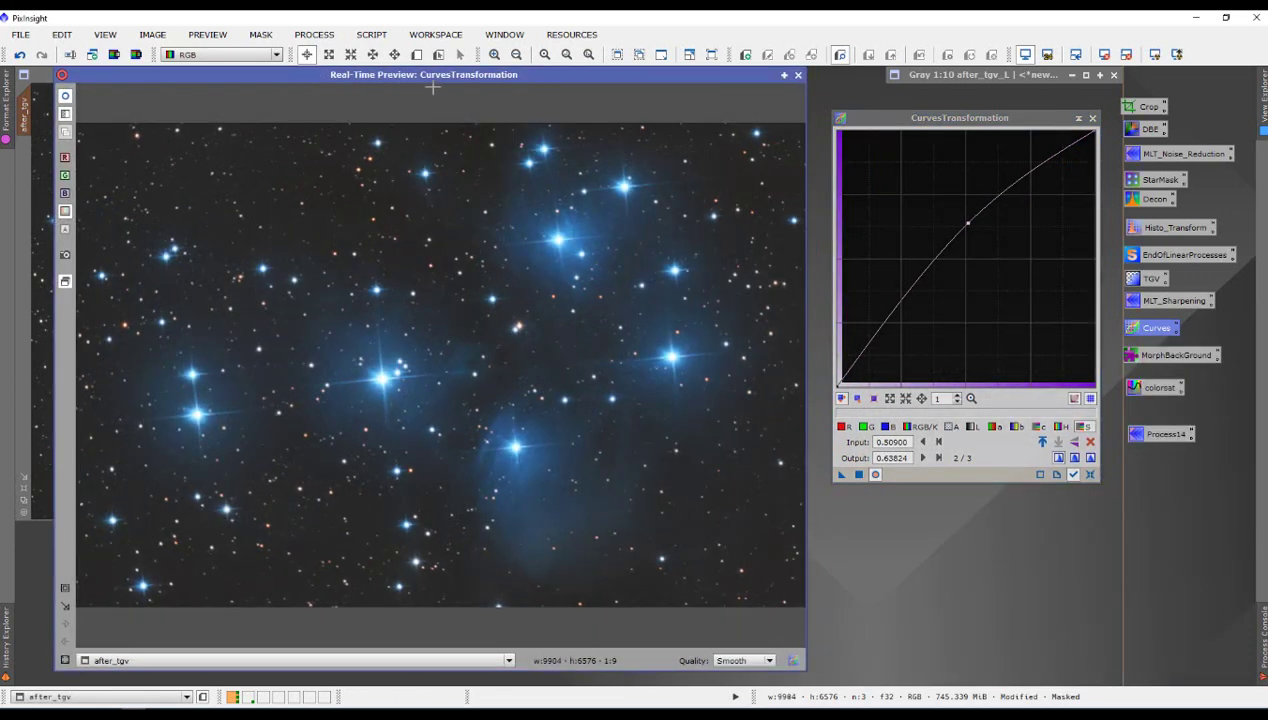
pyautogui.click(1091, 476)
pyautogui.click(1091, 476)
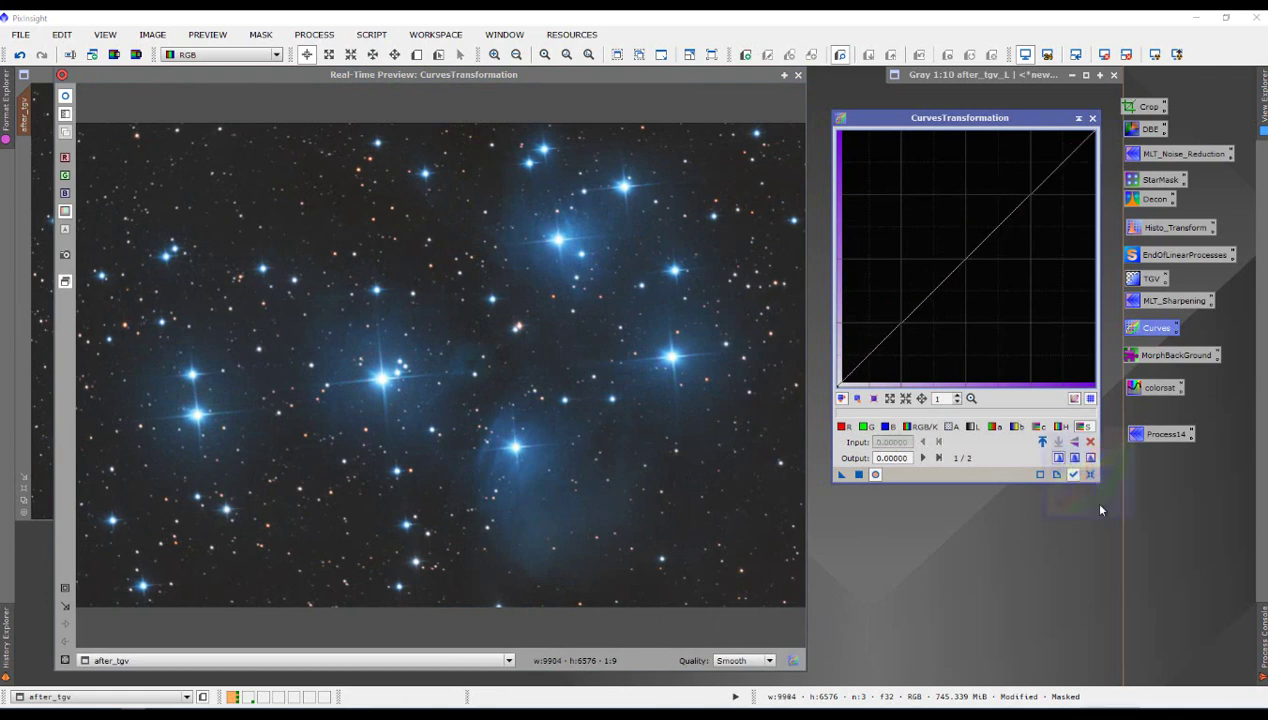
# Apply an L-channel S-curve to after_tgv, lowering shadows (0.24679 to 0.21447) and raising highlights
pyautogui.click(972, 428)
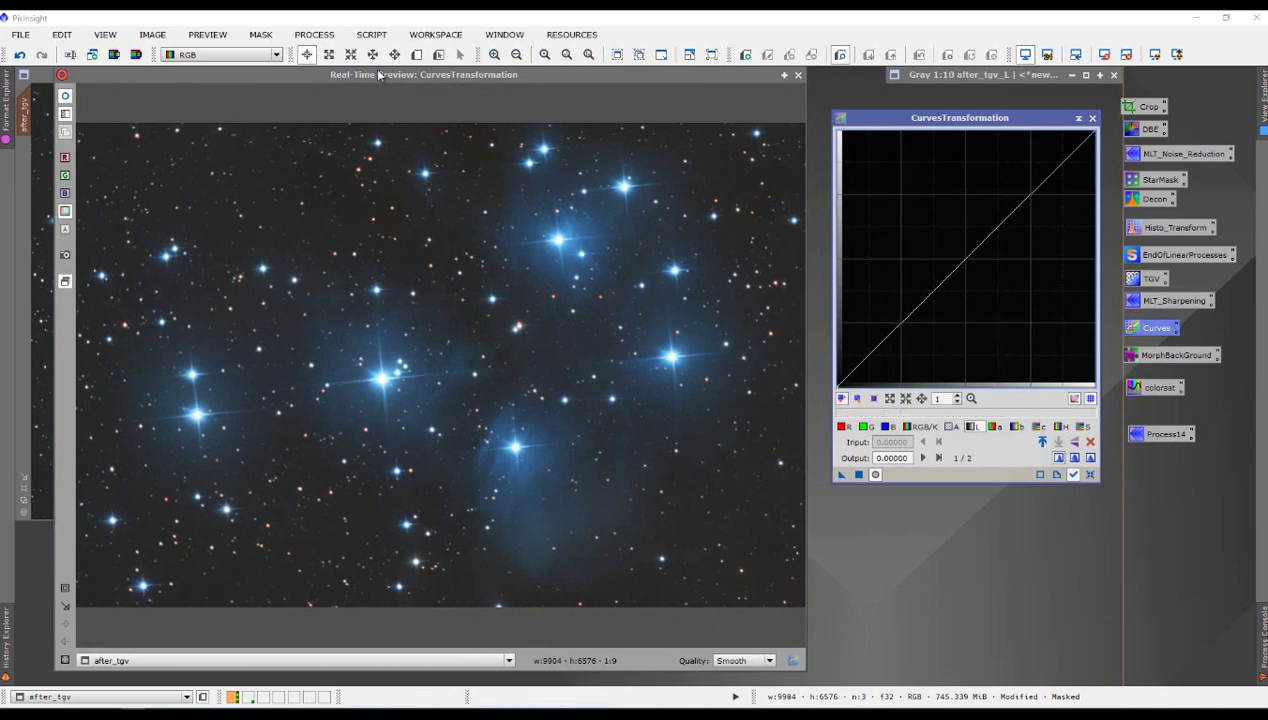
pyautogui.moveTo(378, 75); pyautogui.dragTo(380, 89)
pyautogui.click(260, 34)
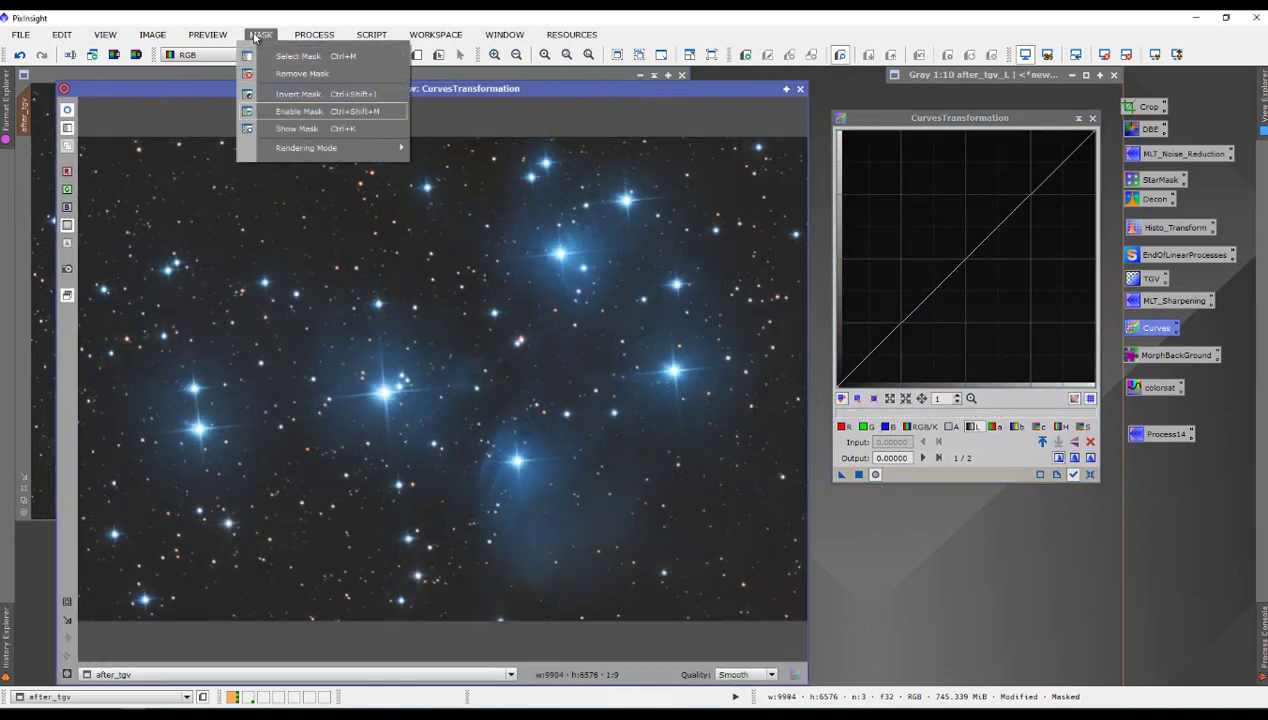
pyautogui.click(283, 101)
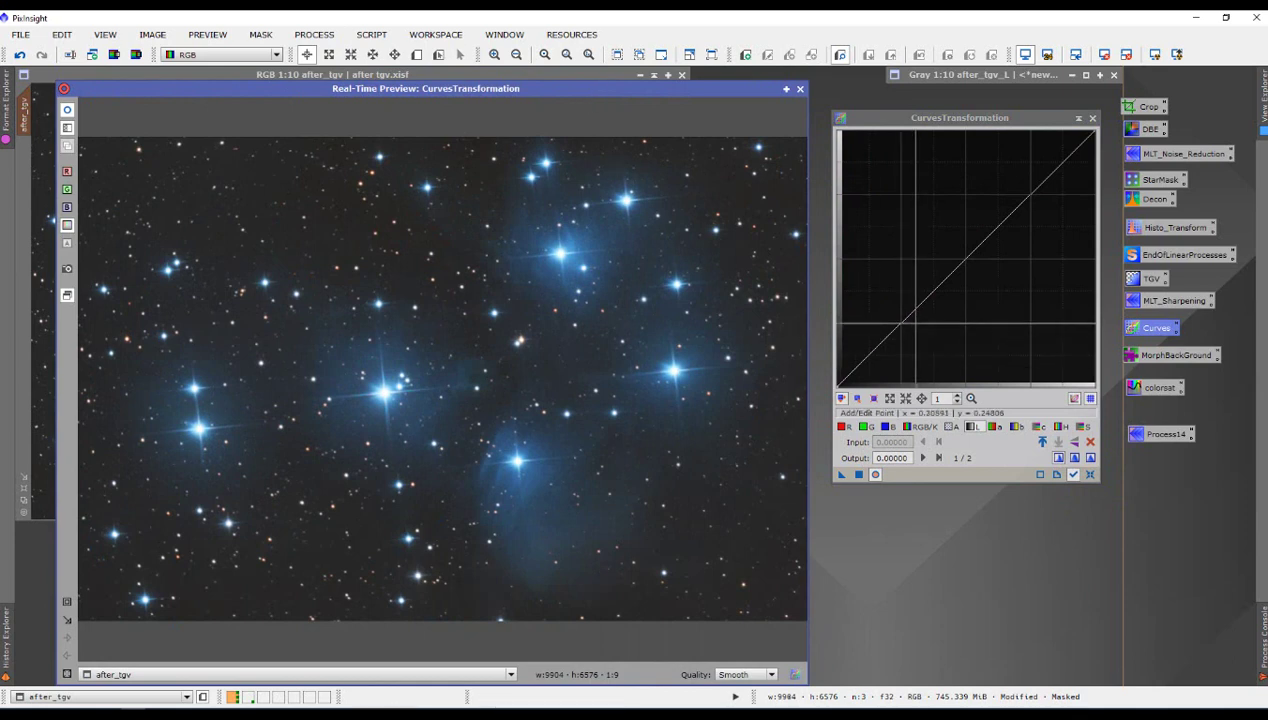
pyautogui.moveTo(900, 321); pyautogui.dragTo(900, 333)
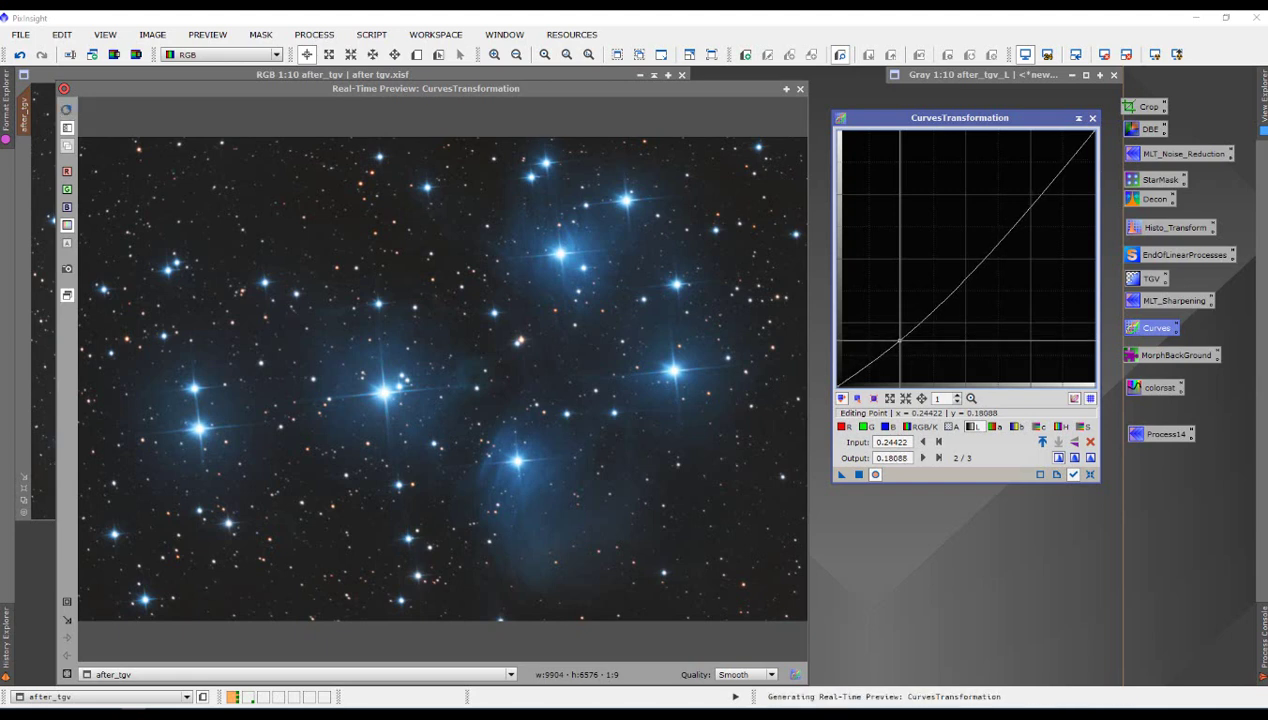
pyautogui.moveTo(900, 334); pyautogui.dragTo(900, 332)
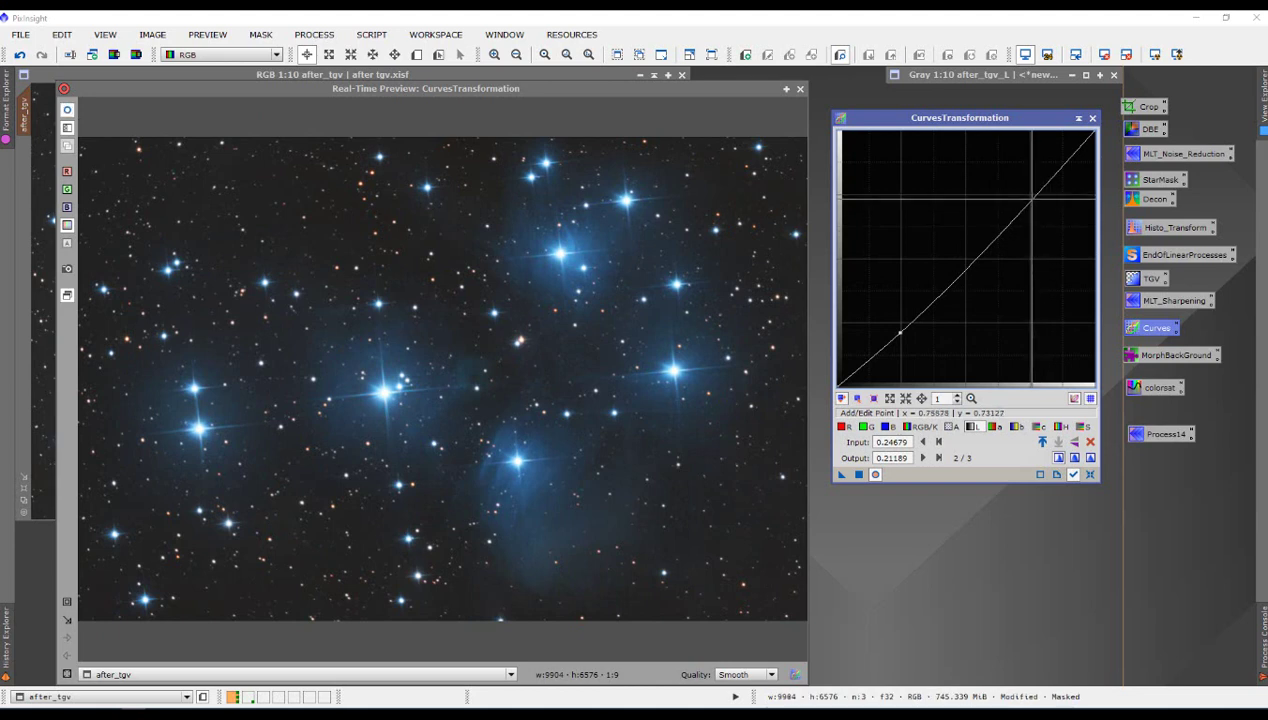
pyautogui.moveTo(1031, 193); pyautogui.dragTo(1031, 160)
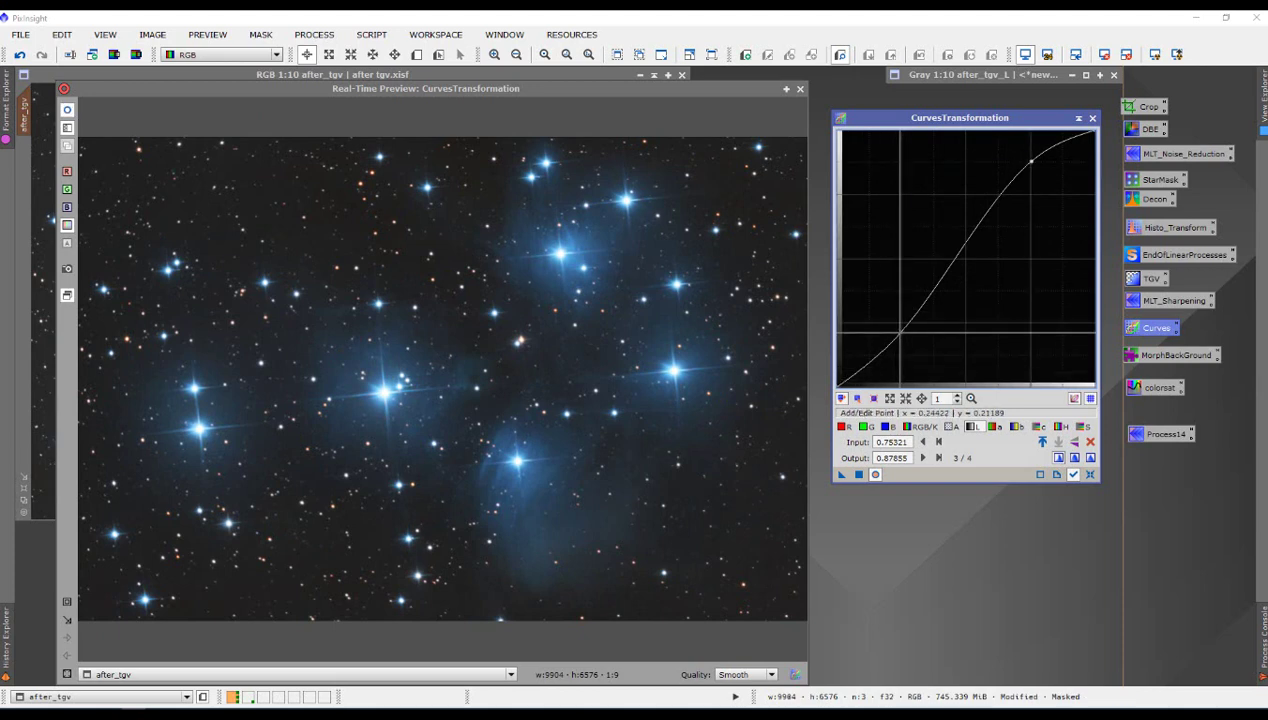
pyautogui.moveTo(900, 333); pyautogui.dragTo(900, 331)
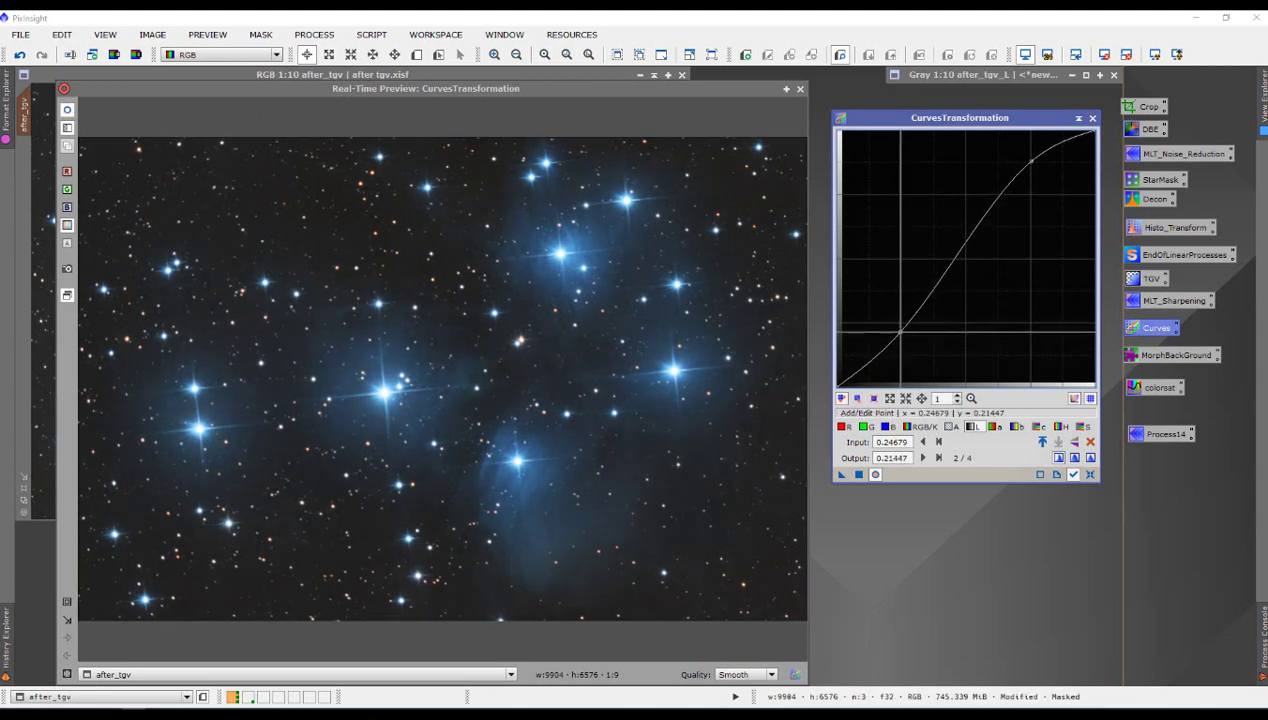
pyautogui.click(859, 475)
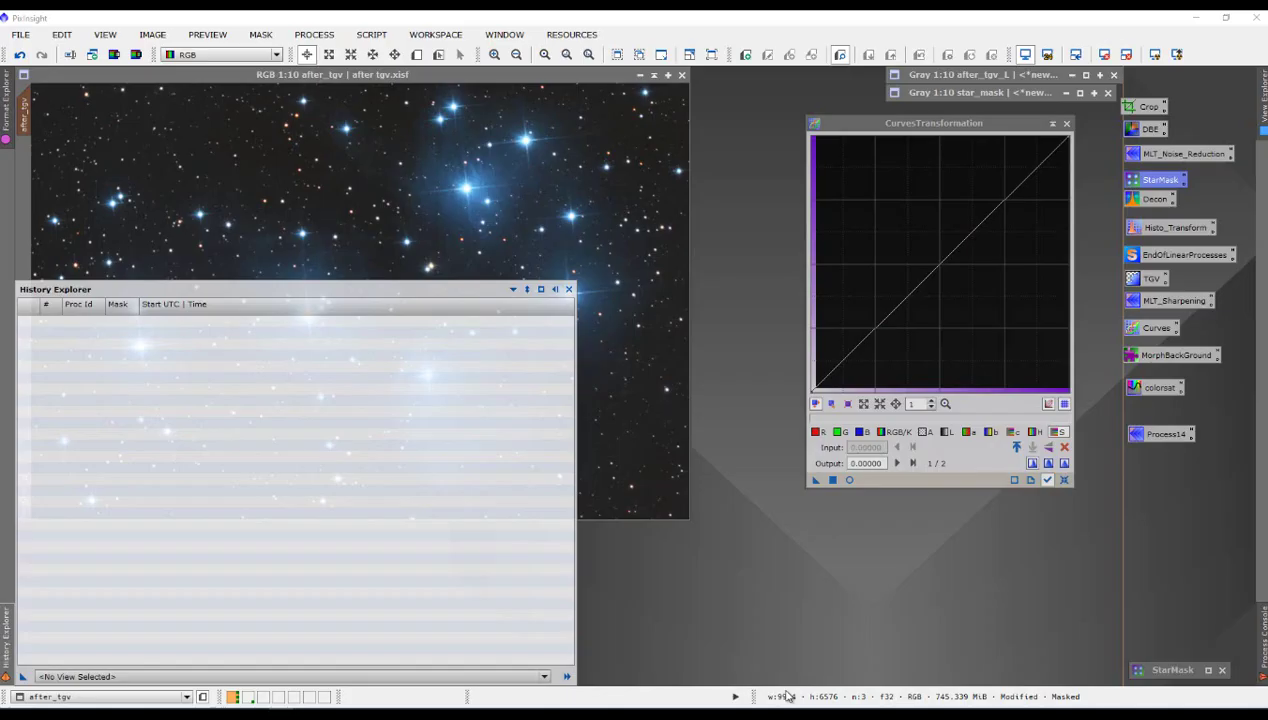
# Remove after_tgv's mask and open StarMask with noise threshold 0.20000, scale 6, smoothness 16
pyautogui.click(705, 598)
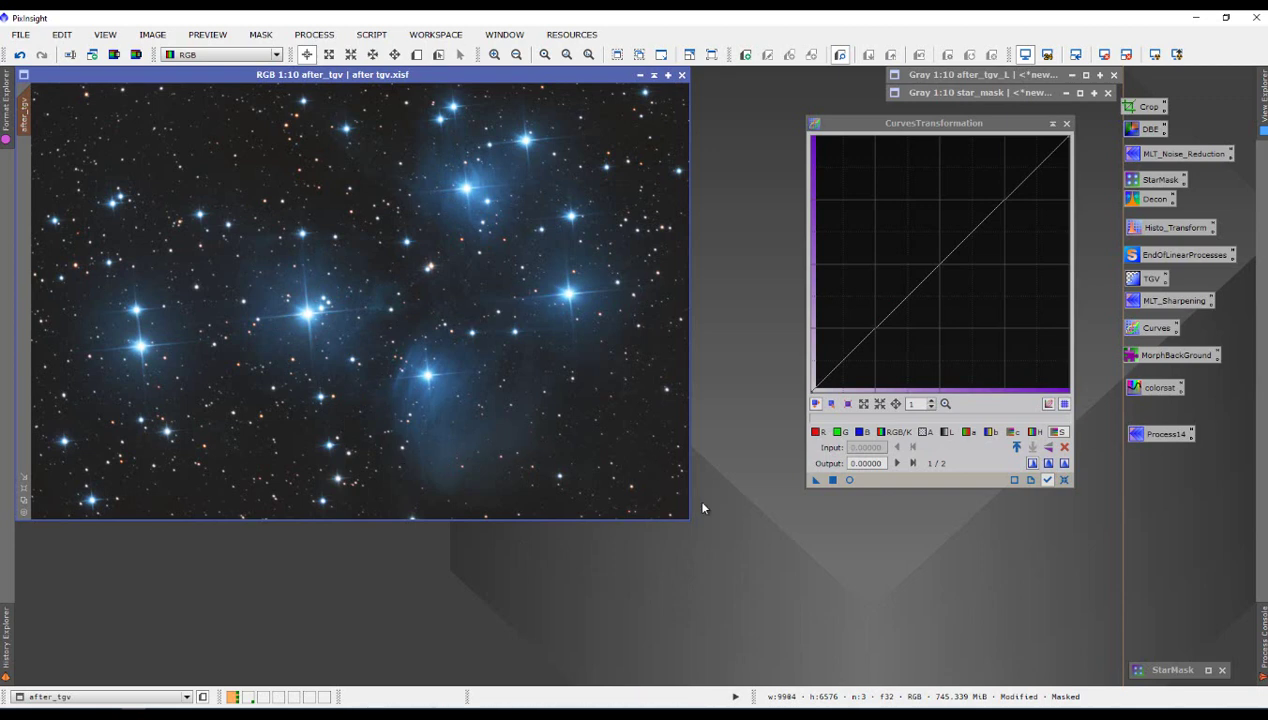
pyautogui.click(270, 36)
pyautogui.click(262, 75)
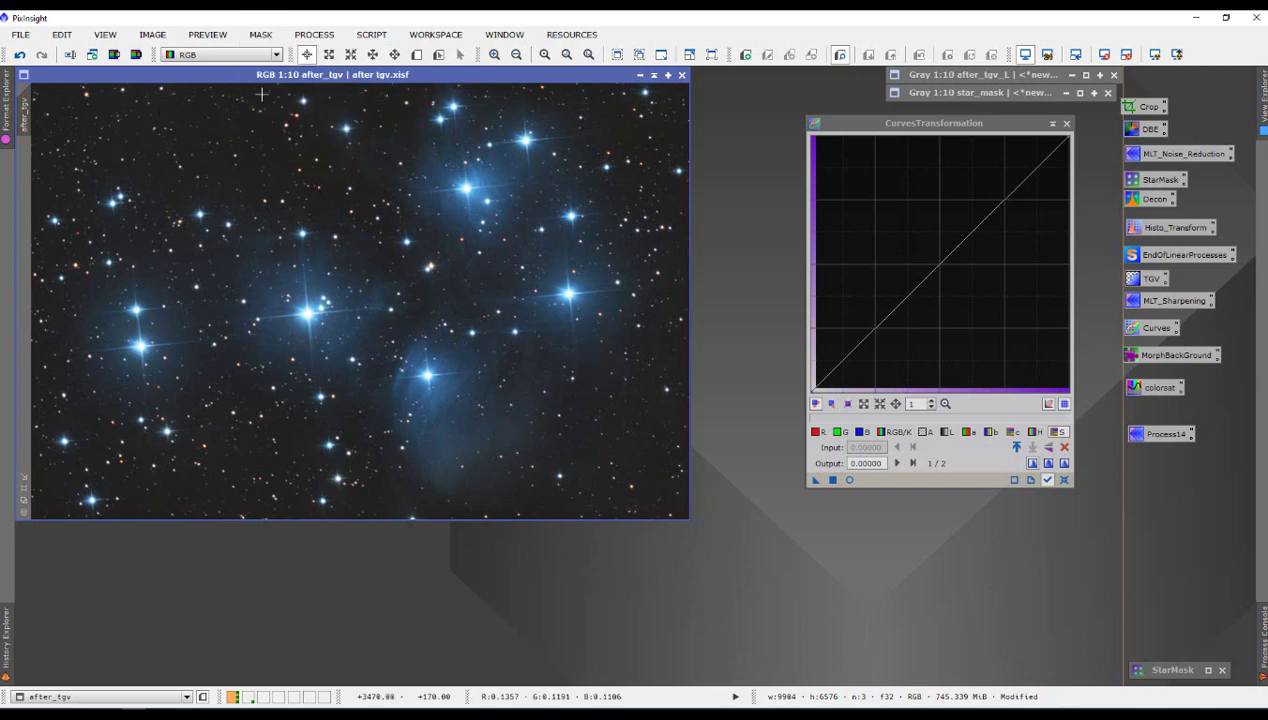
pyautogui.doubleClick(1160, 670)
pyautogui.moveTo(1035, 386); pyautogui.dragTo(955, 229)
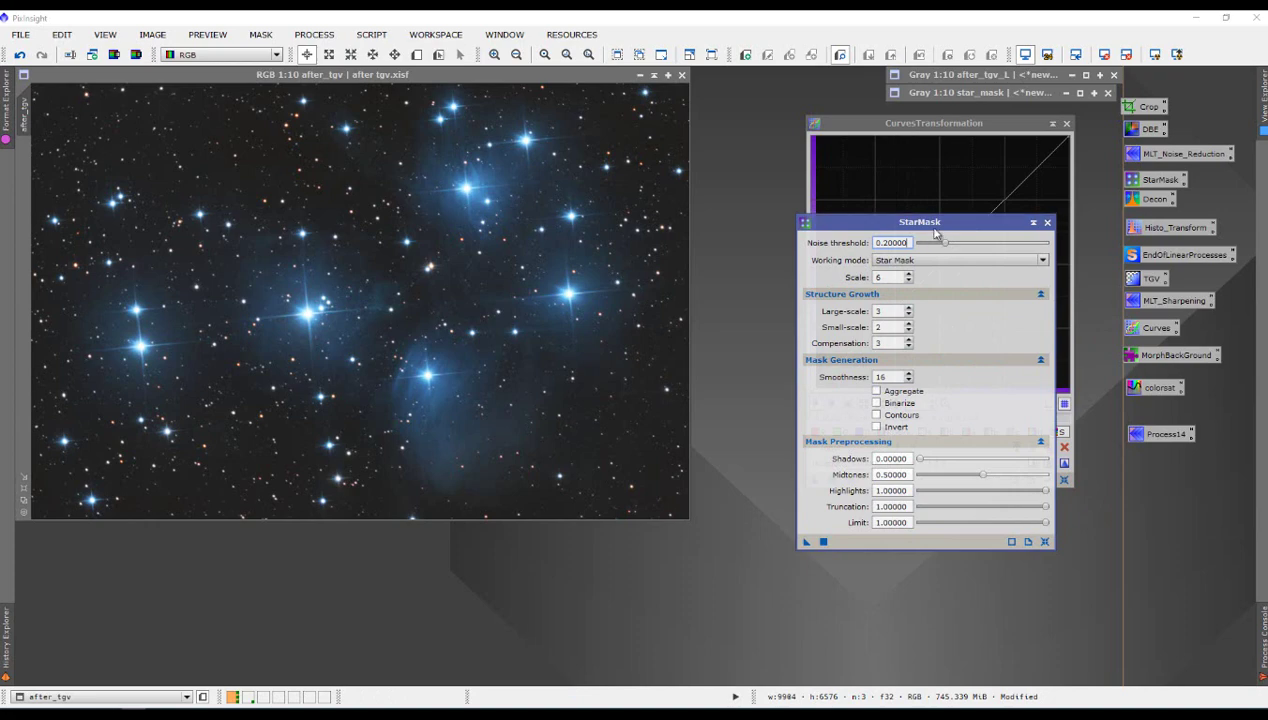
# Iconize StarMask, set star_mask as after_tgv's mask, and minimise the star_mask window
pyautogui.moveTo(935, 229); pyautogui.dragTo(926, 270)
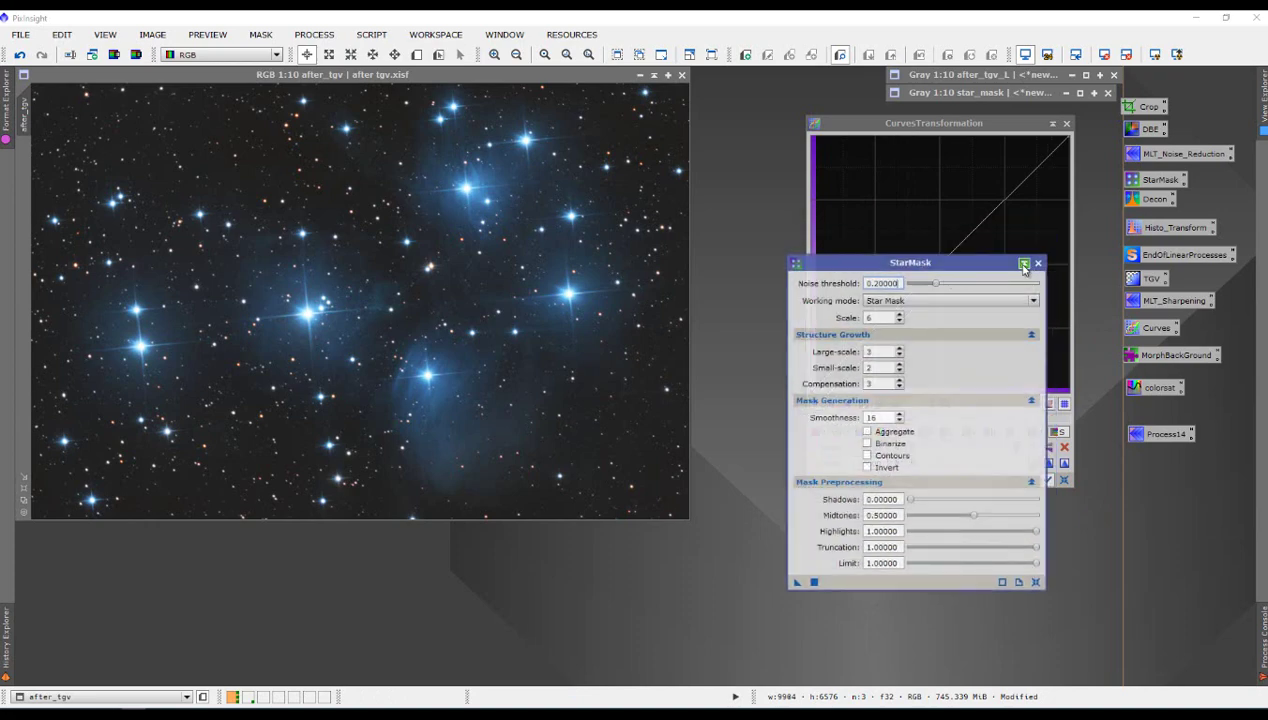
pyautogui.click(1024, 264)
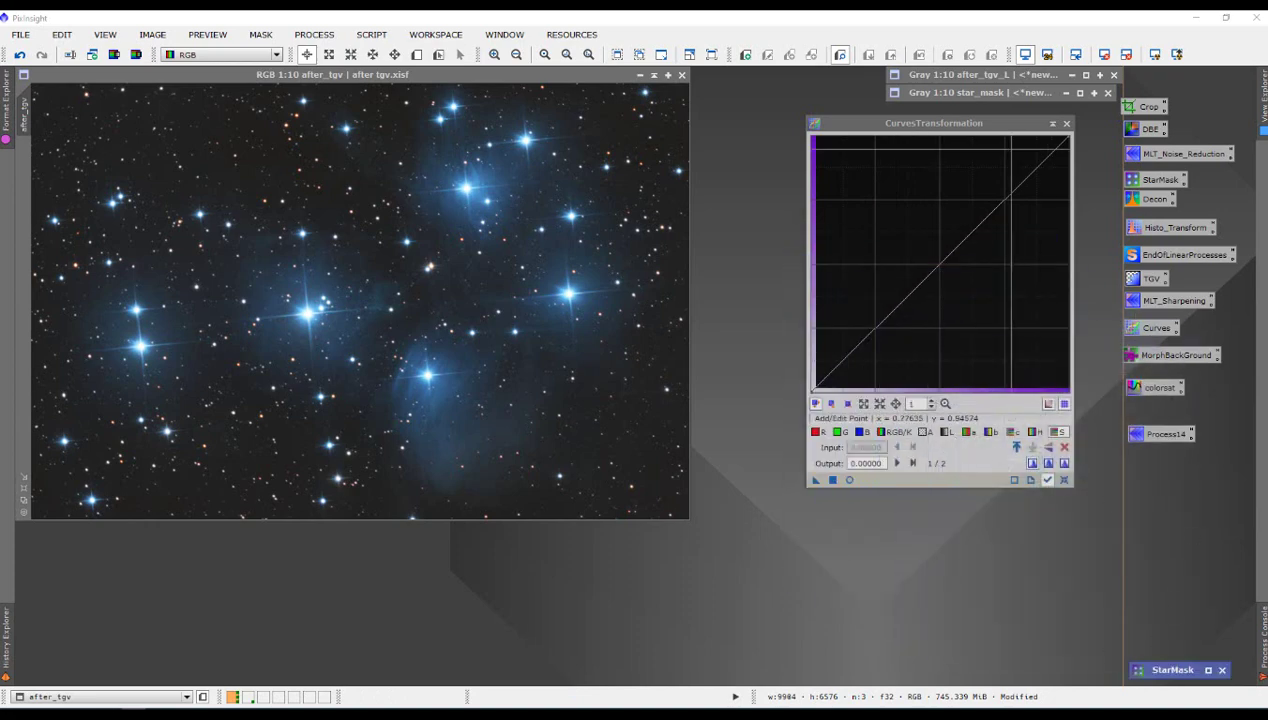
pyautogui.doubleClick(999, 91)
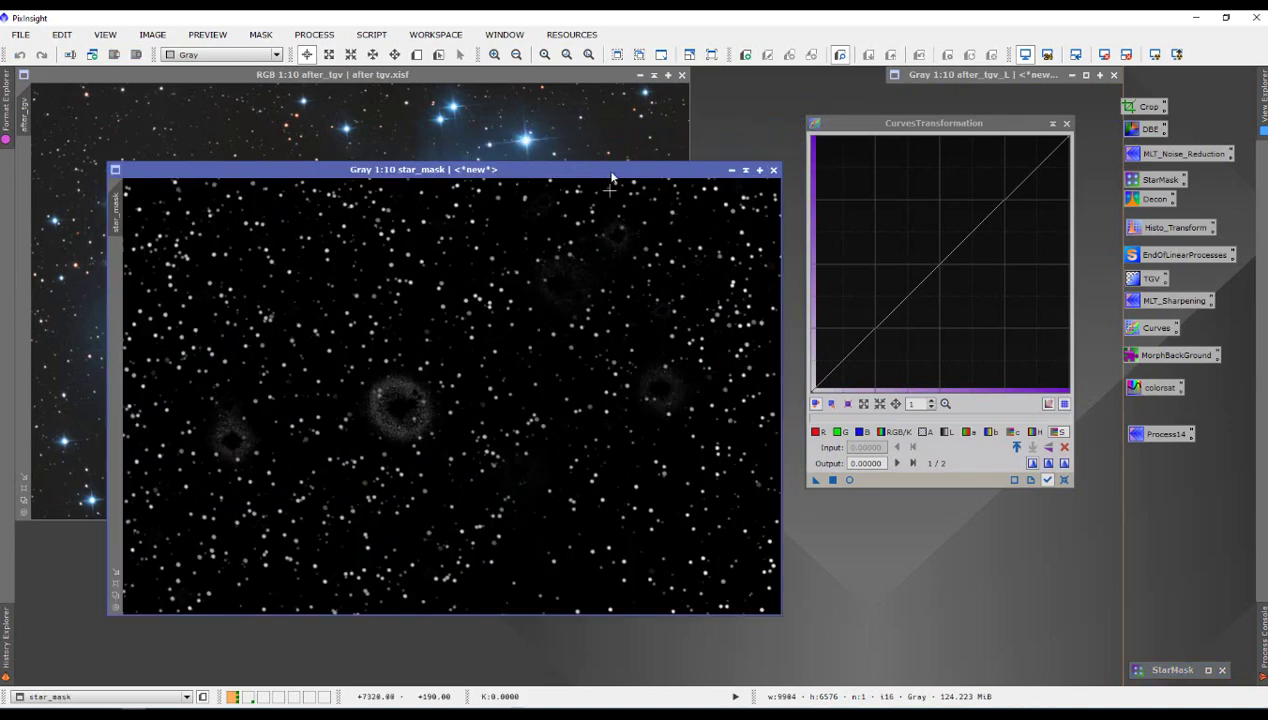
pyautogui.moveTo(600, 172); pyautogui.dragTo(702, 176)
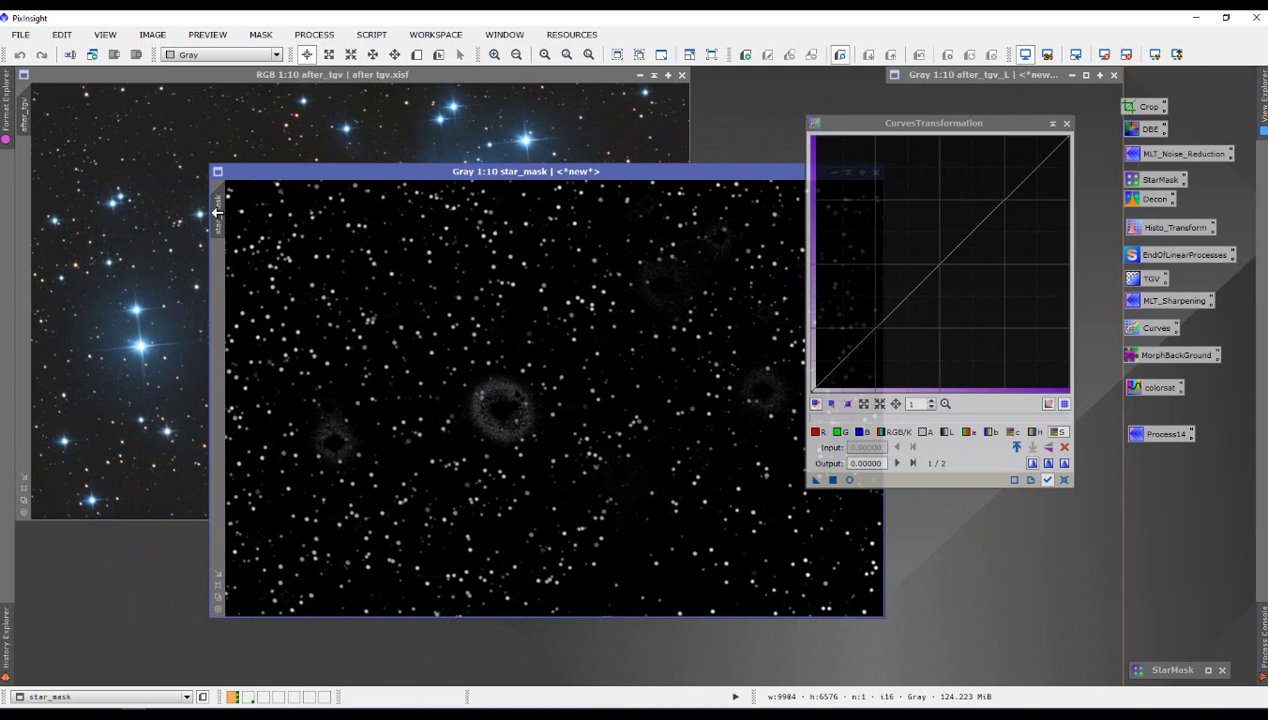
pyautogui.moveTo(222, 211); pyautogui.dragTo(30, 184)
pyautogui.moveTo(711, 173); pyautogui.dragTo(510, 204)
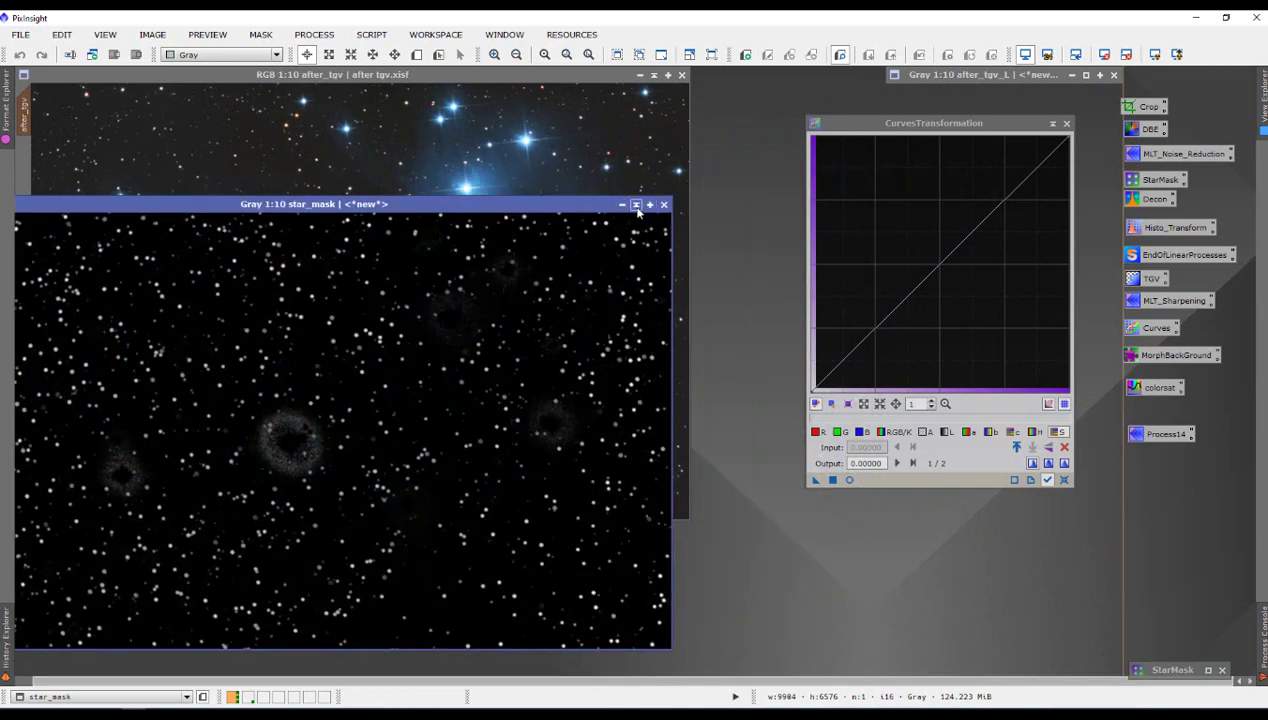
pyautogui.click(636, 206)
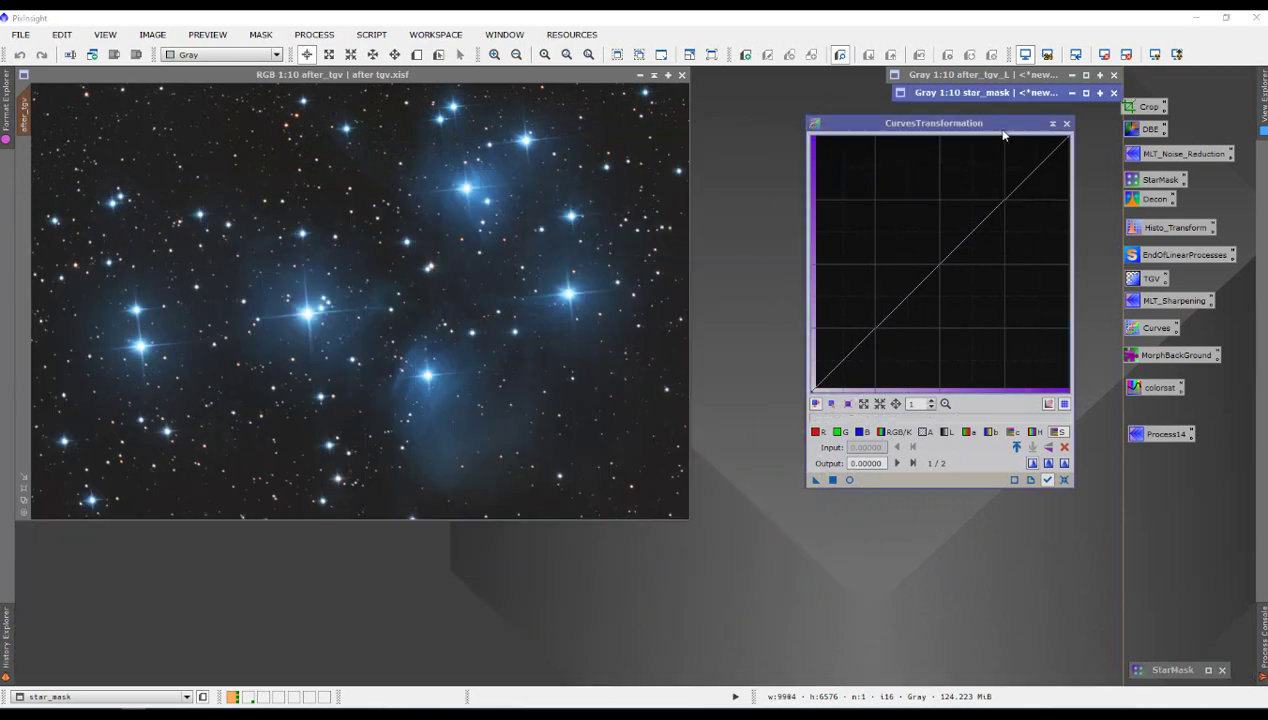
pyautogui.moveTo(1003, 133); pyautogui.dragTo(1034, 176)
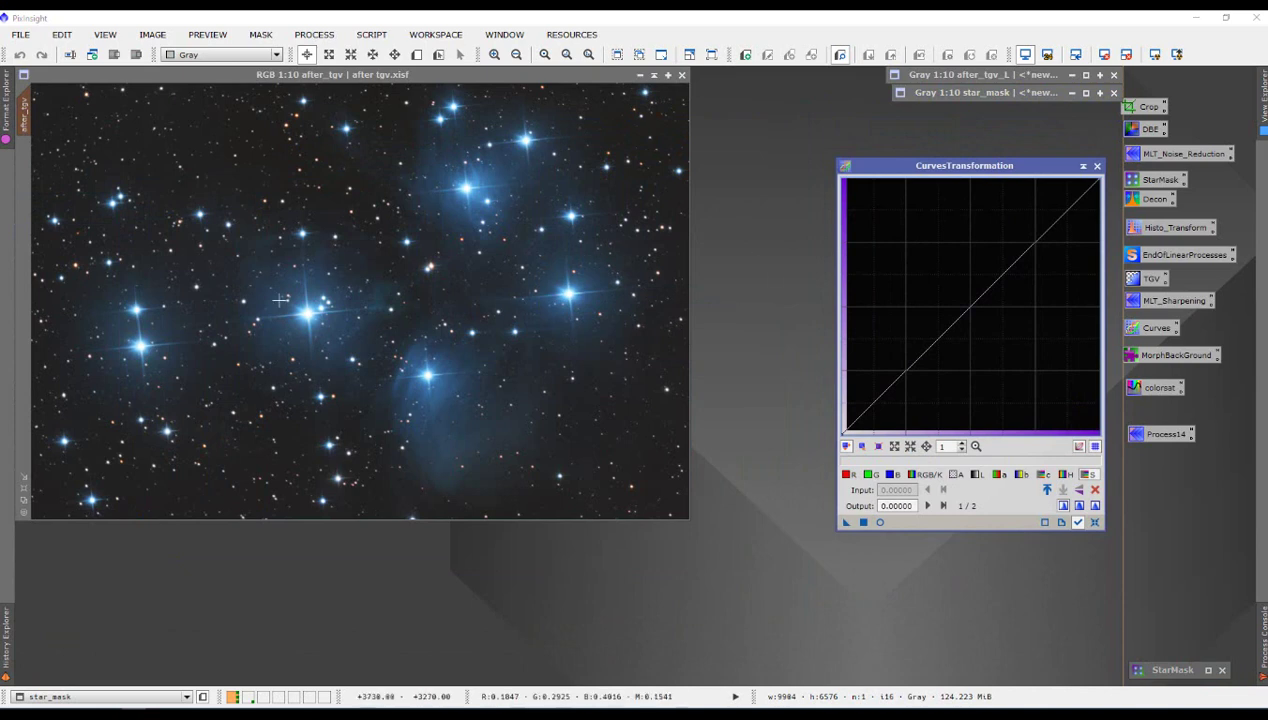
pyautogui.click(388, 76)
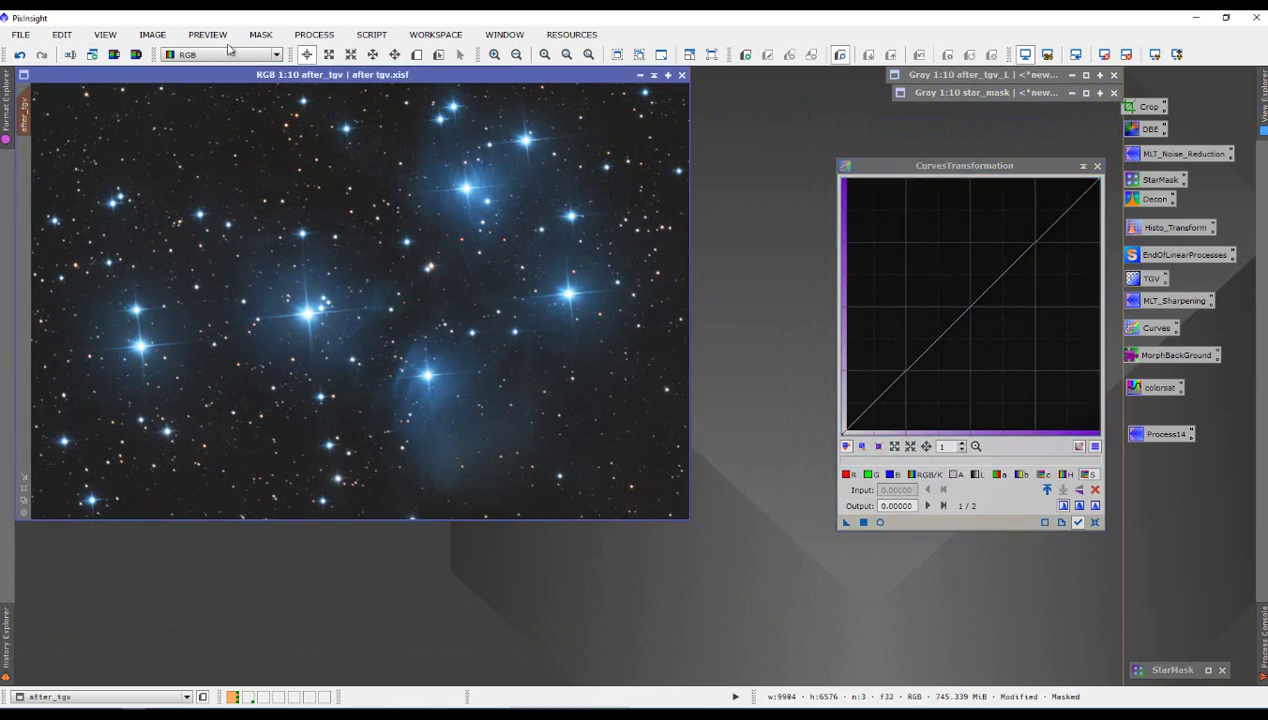
pyautogui.click(262, 35)
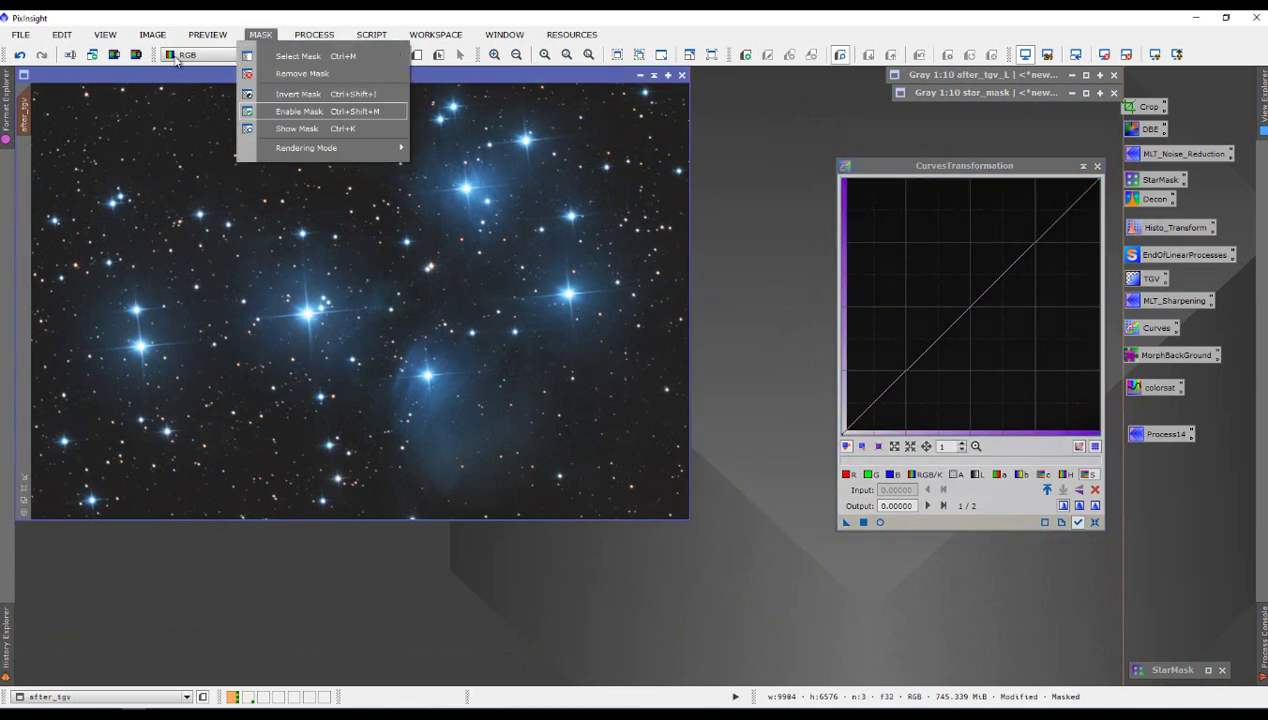
pyautogui.click(276, 127)
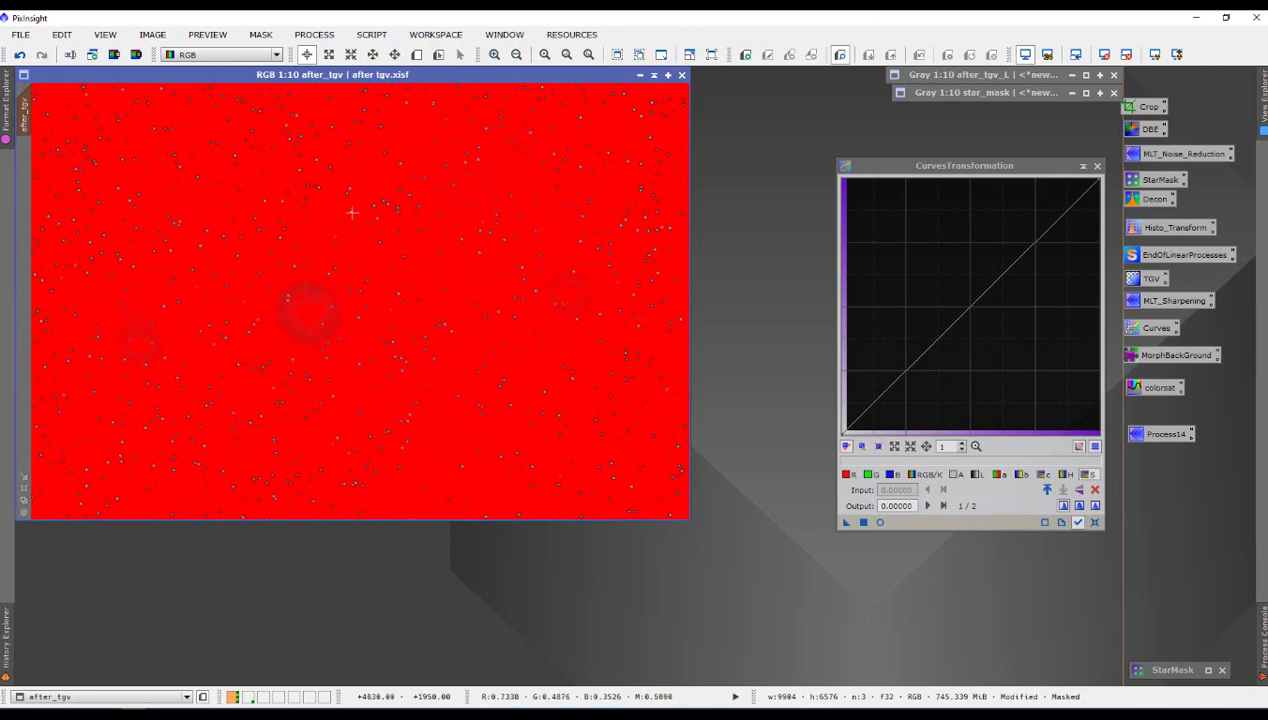
pyautogui.scroll(7, 397, 270)
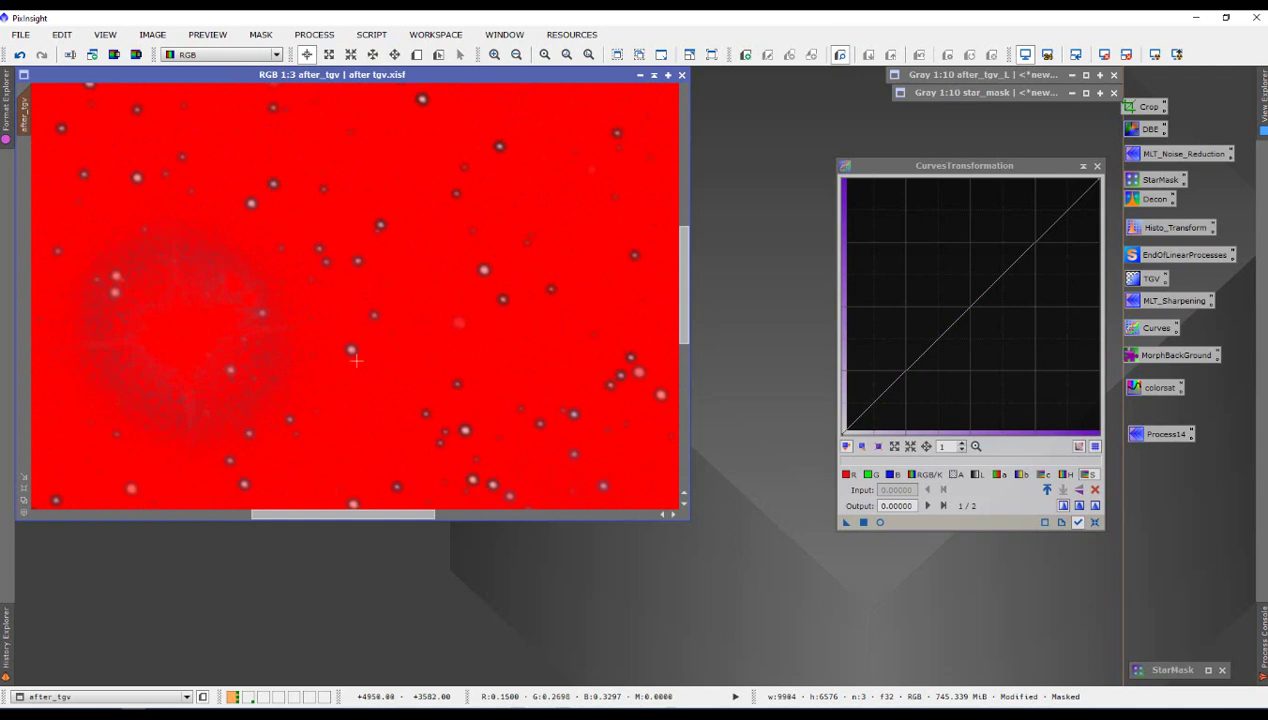
pyautogui.scroll(-8, 351, 349)
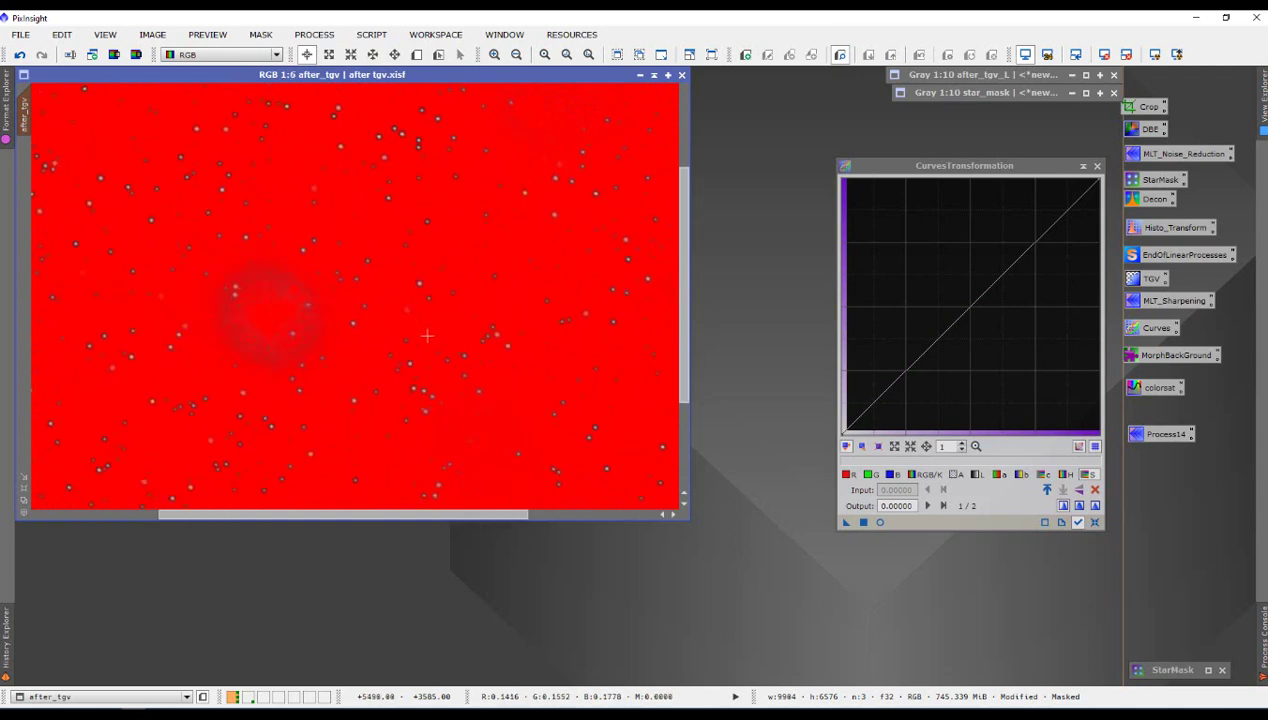
pyautogui.click(260, 34)
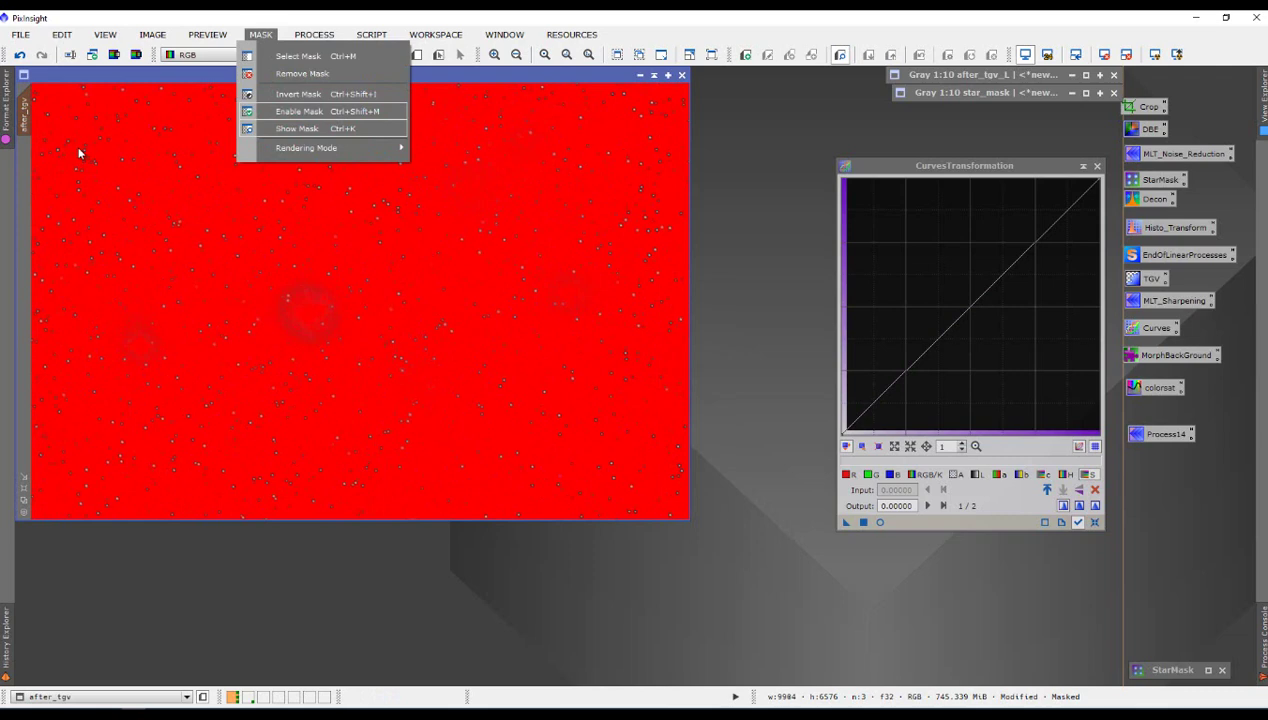
pyautogui.click(290, 129)
pyautogui.moveTo(957, 168); pyautogui.dragTo(921, 147)
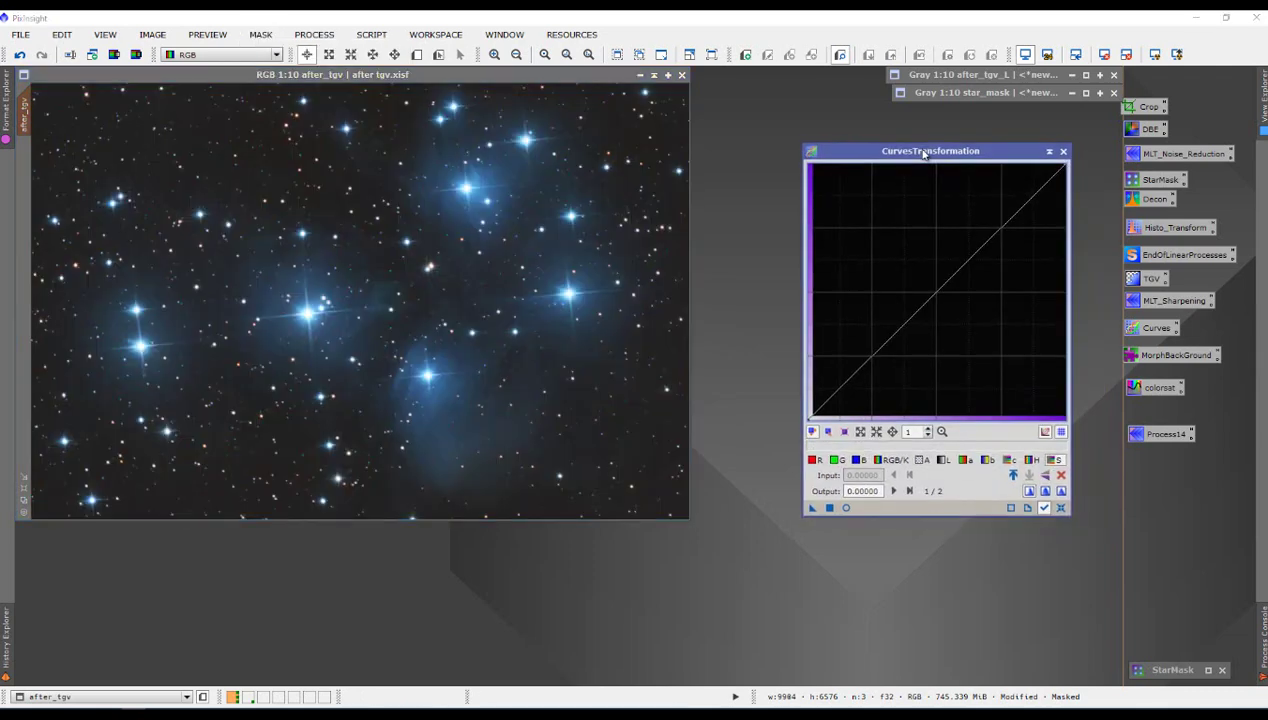
# Raise the curve midpoint steeply from 0.48843 to 0.97933 and apply it to after_tgv
pyautogui.click(845, 501)
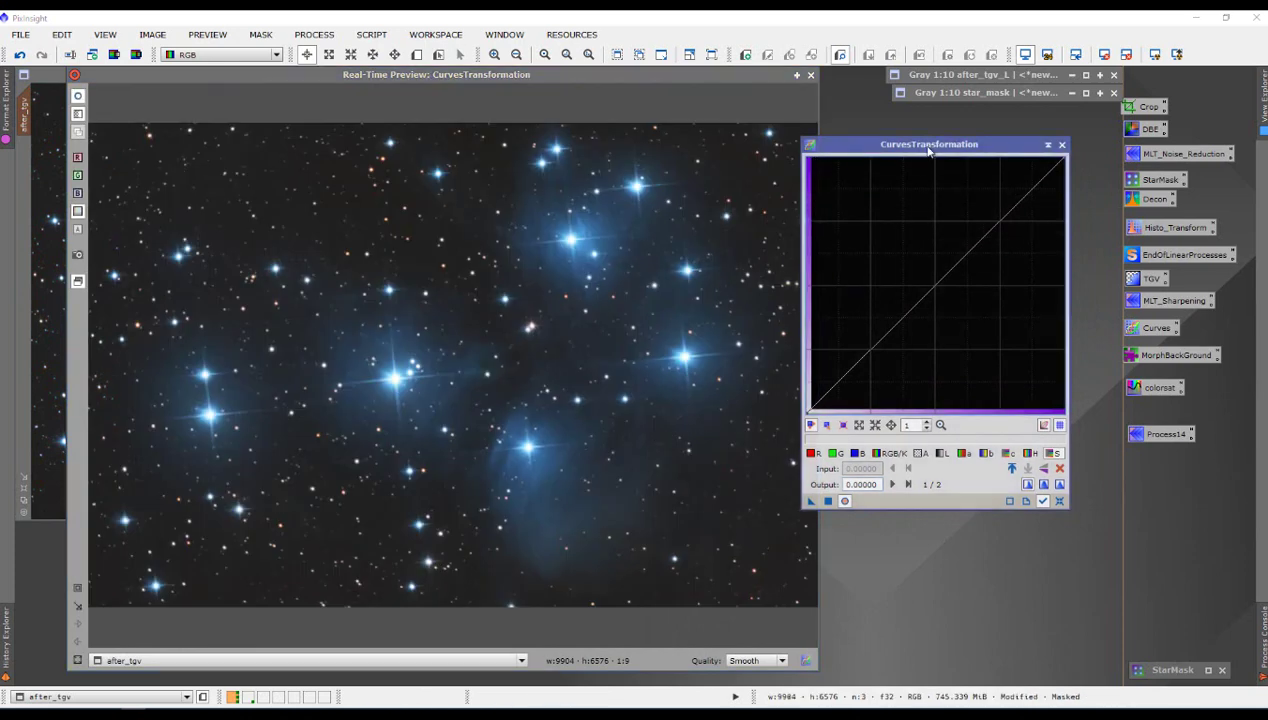
pyautogui.moveTo(920, 145); pyautogui.dragTo(956, 142)
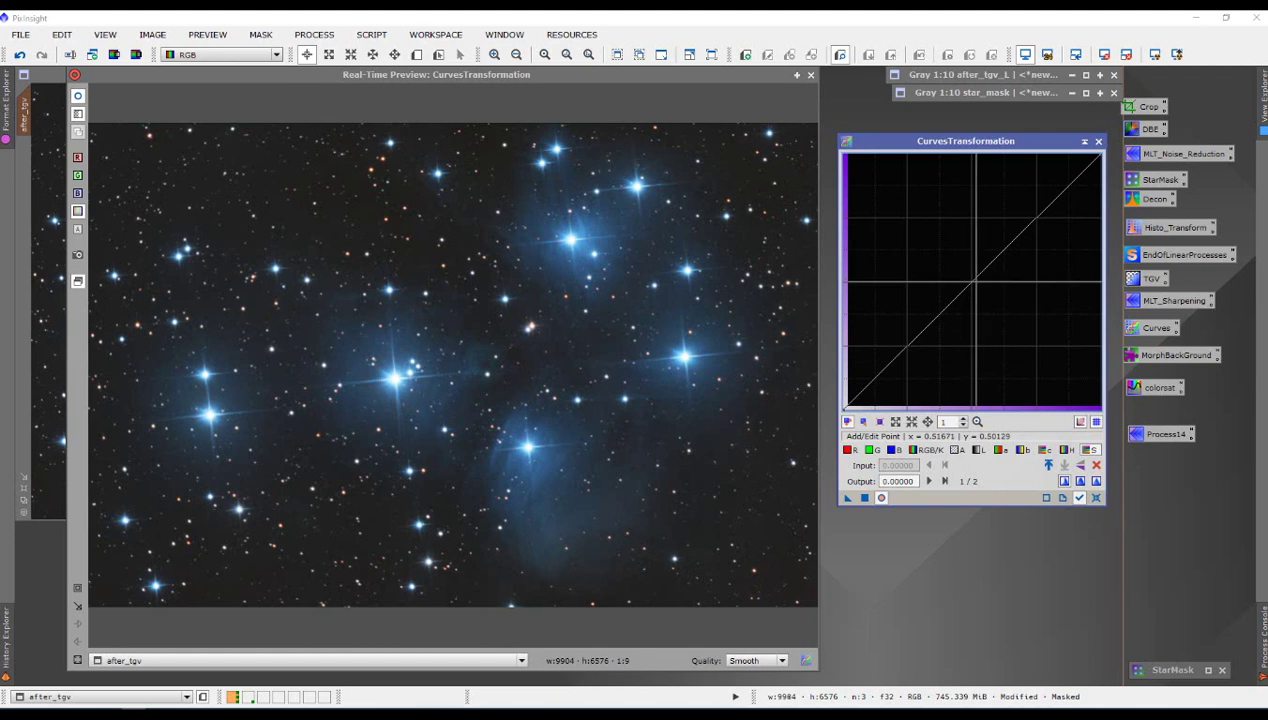
pyautogui.moveTo(973, 280); pyautogui.dragTo(971, 160)
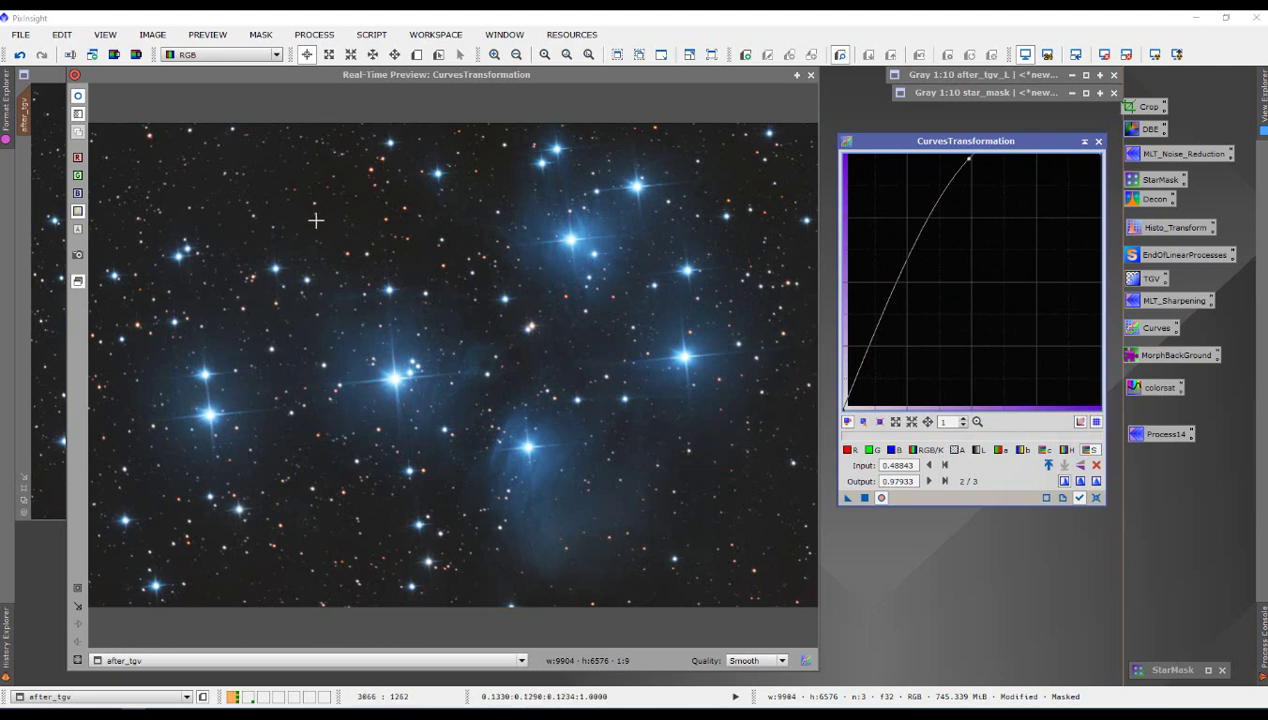
pyautogui.click(865, 498)
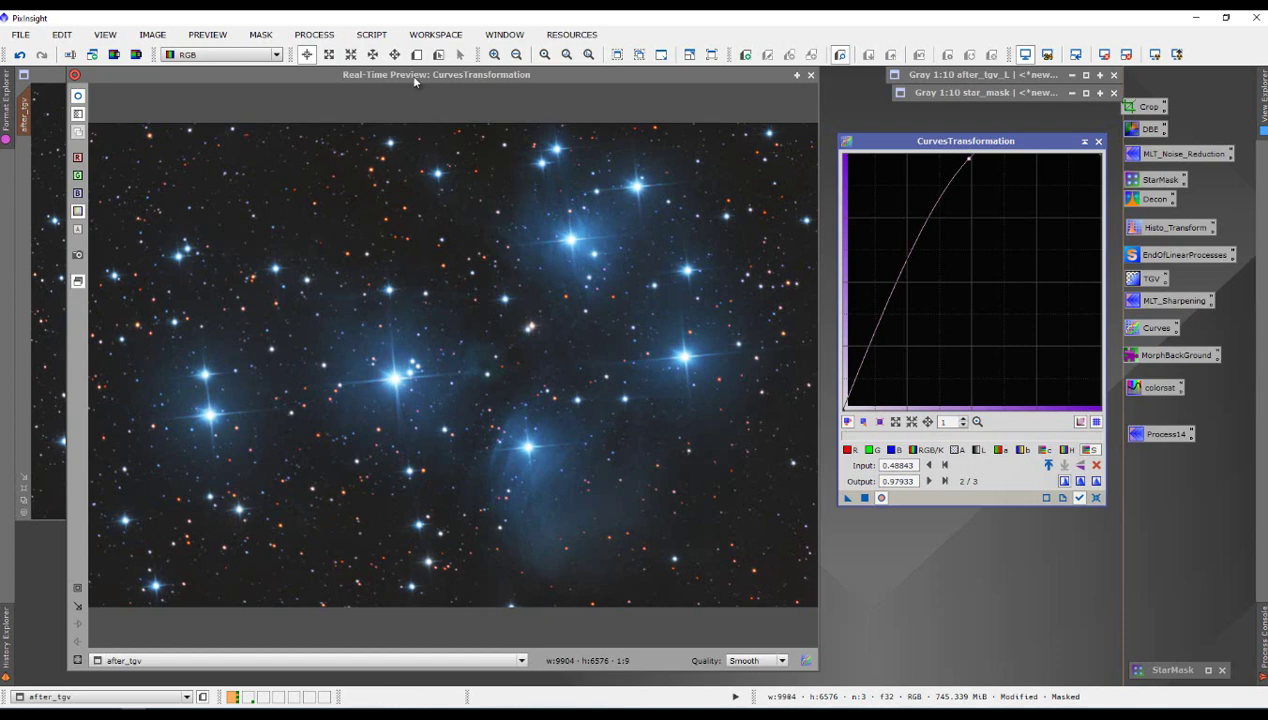
# Apply the same curve to after_tgv a second time, then close the Real-Time Preview
pyautogui.moveTo(414, 80)
pyautogui.mouseDown()
pyautogui.moveTo(590, 272)
pyautogui.moveTo(628, 410)
pyautogui.moveTo(479, 281)
pyautogui.moveTo(388, 108)
pyautogui.moveTo(393, 94)
pyautogui.mouseUp()
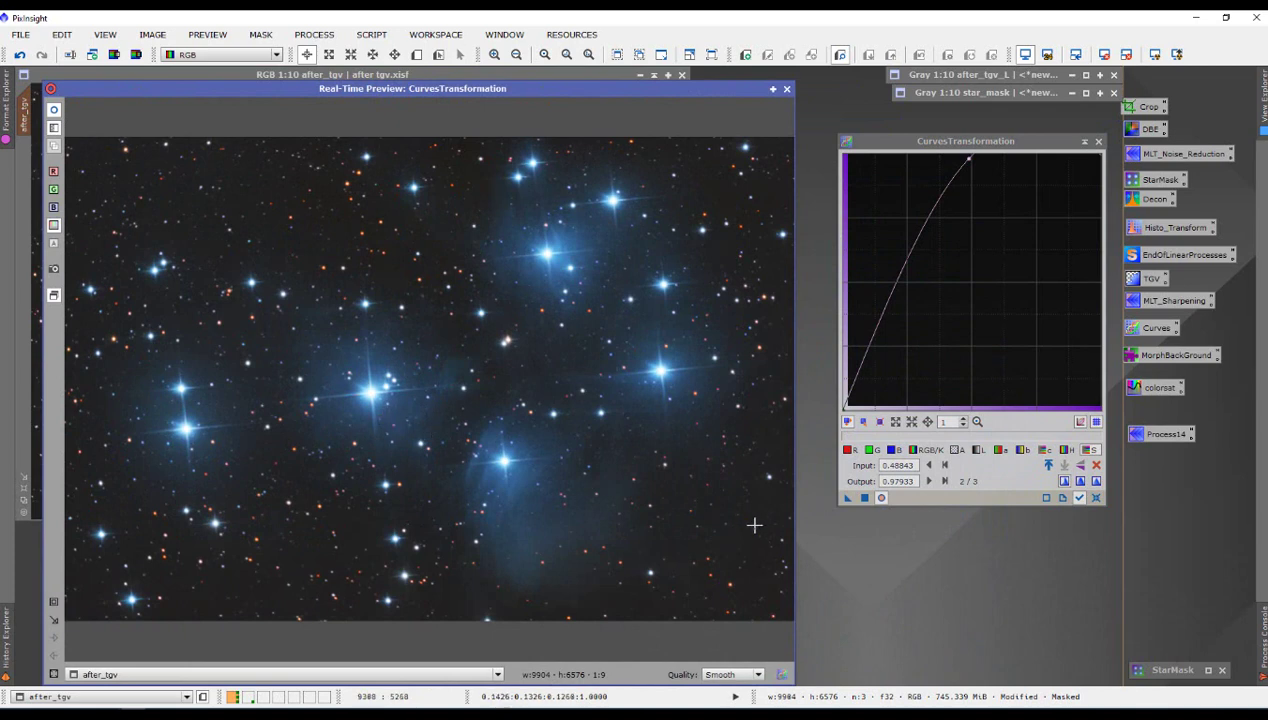
pyautogui.moveTo(848, 497); pyautogui.dragTo(879, 559)
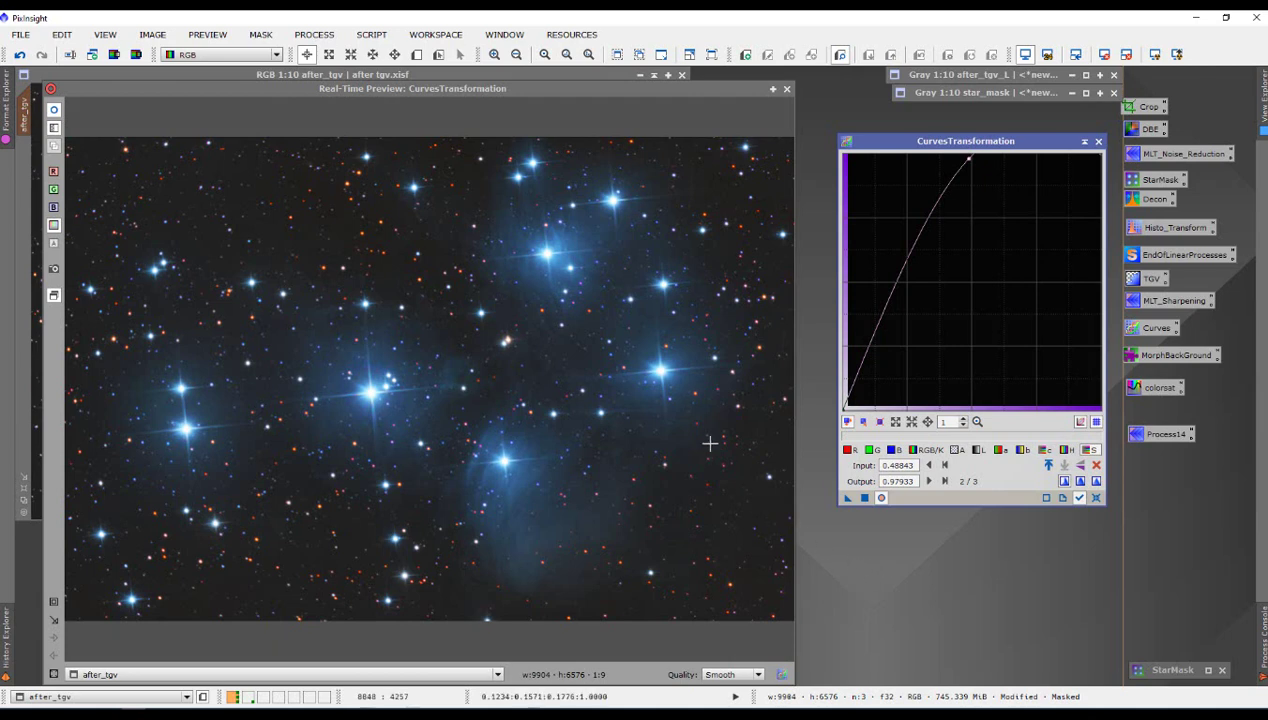
pyautogui.click(787, 90)
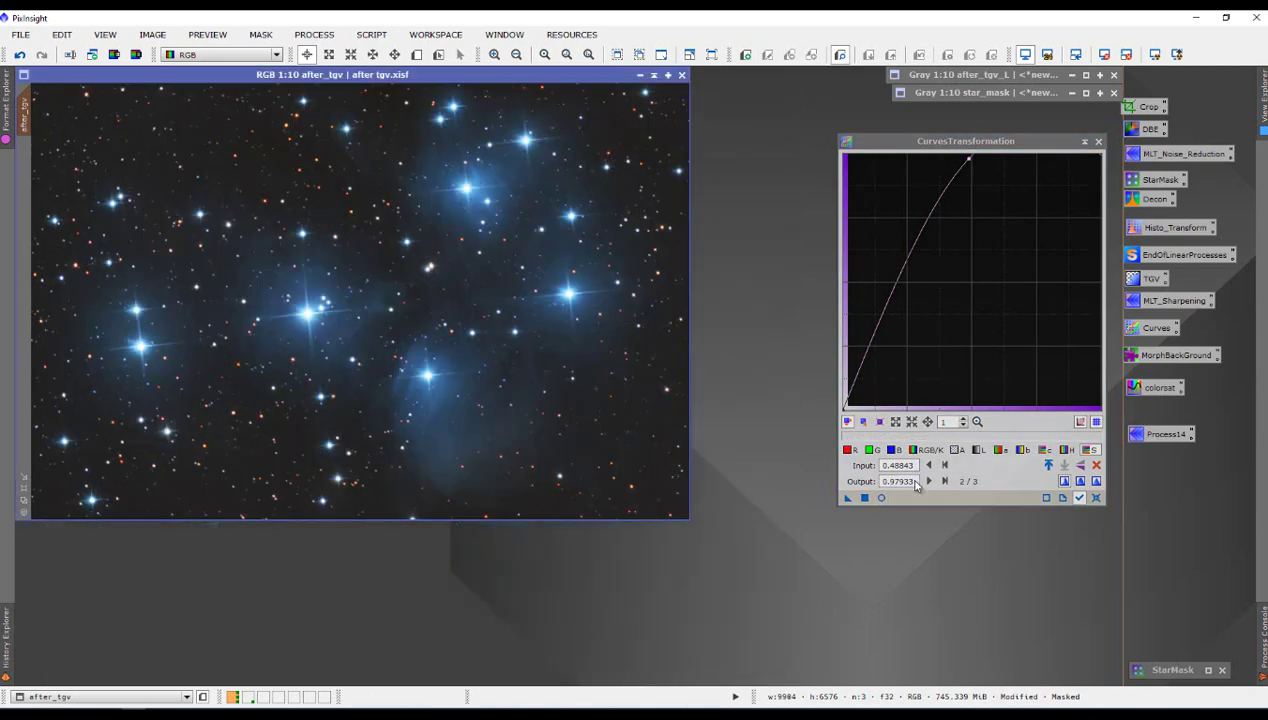
pyautogui.click(1099, 142)
# Close CurvesTransformation, remove star_mask from after_tgv, and maximize the image window
pyautogui.click(6, 100)
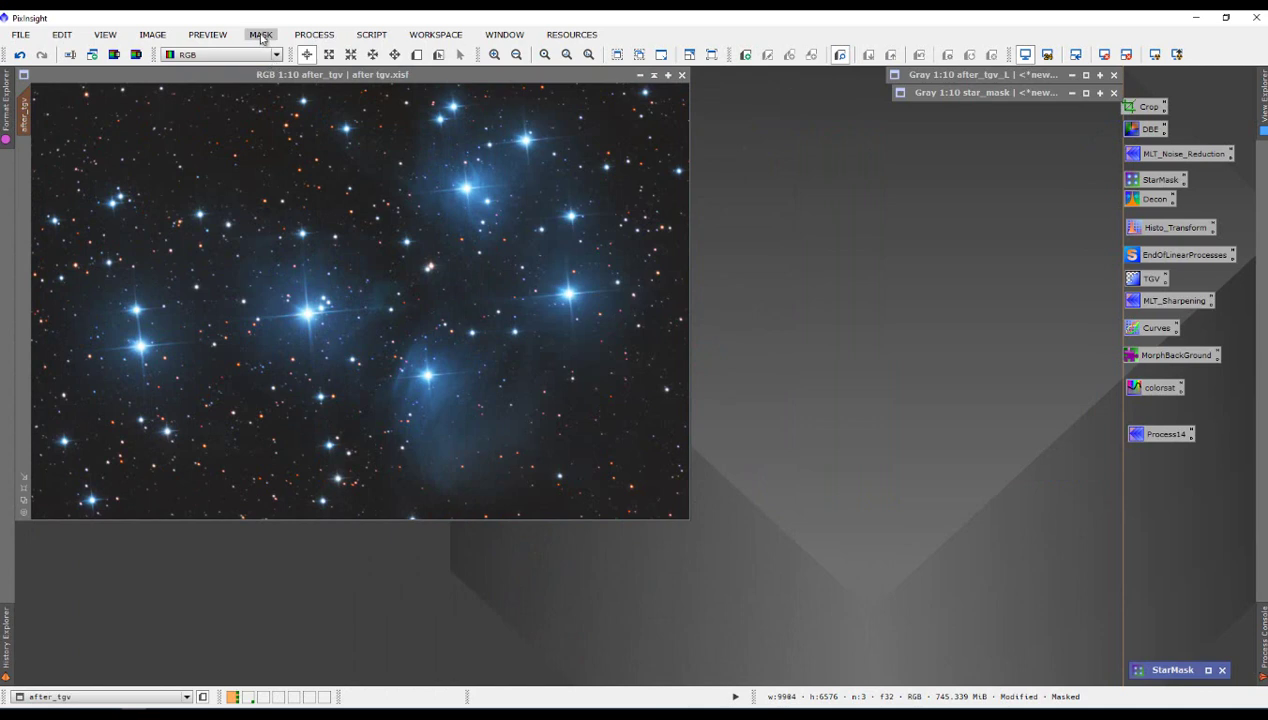
pyautogui.click(261, 36)
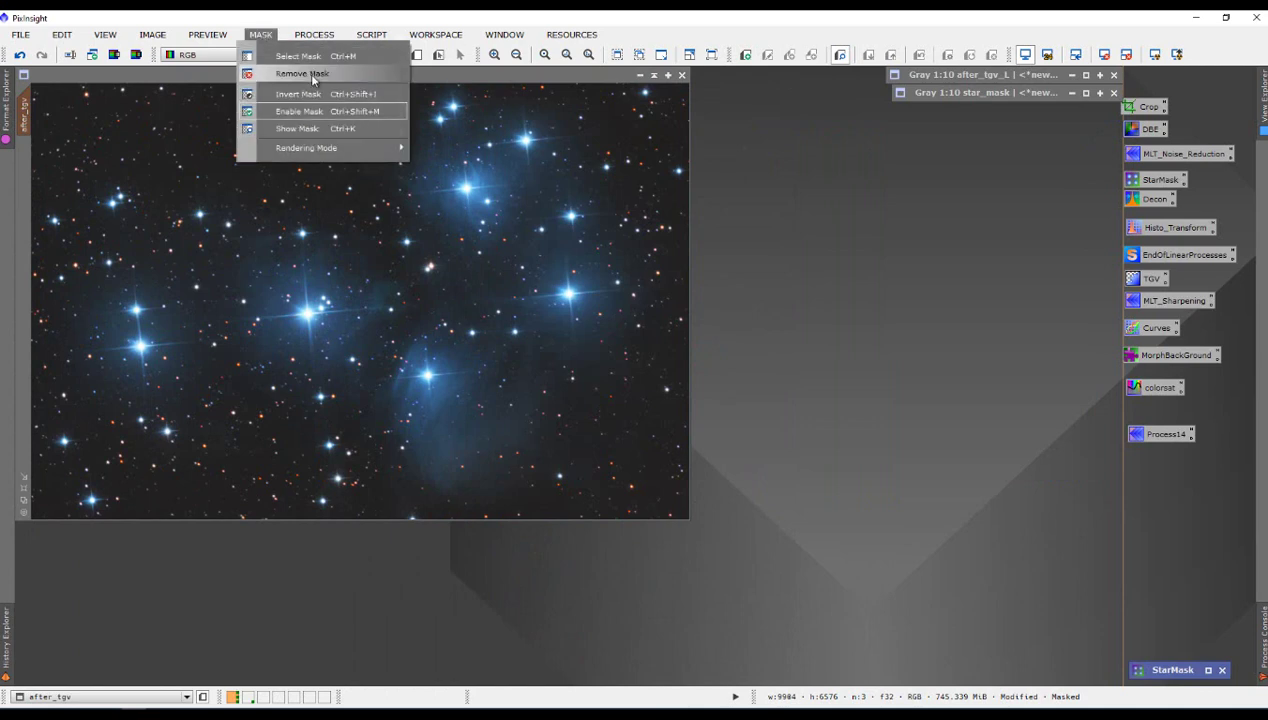
pyautogui.click(308, 73)
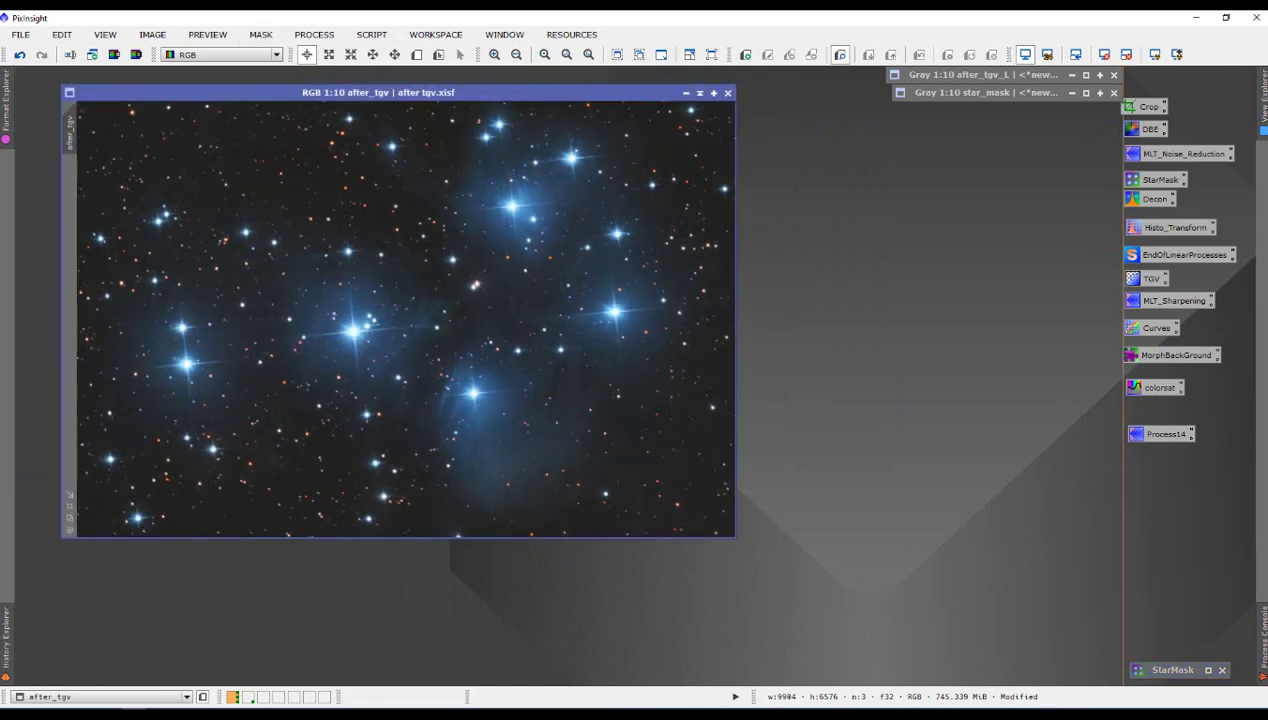
pyautogui.click(714, 93)
pyautogui.scroll(2, 634, 262)
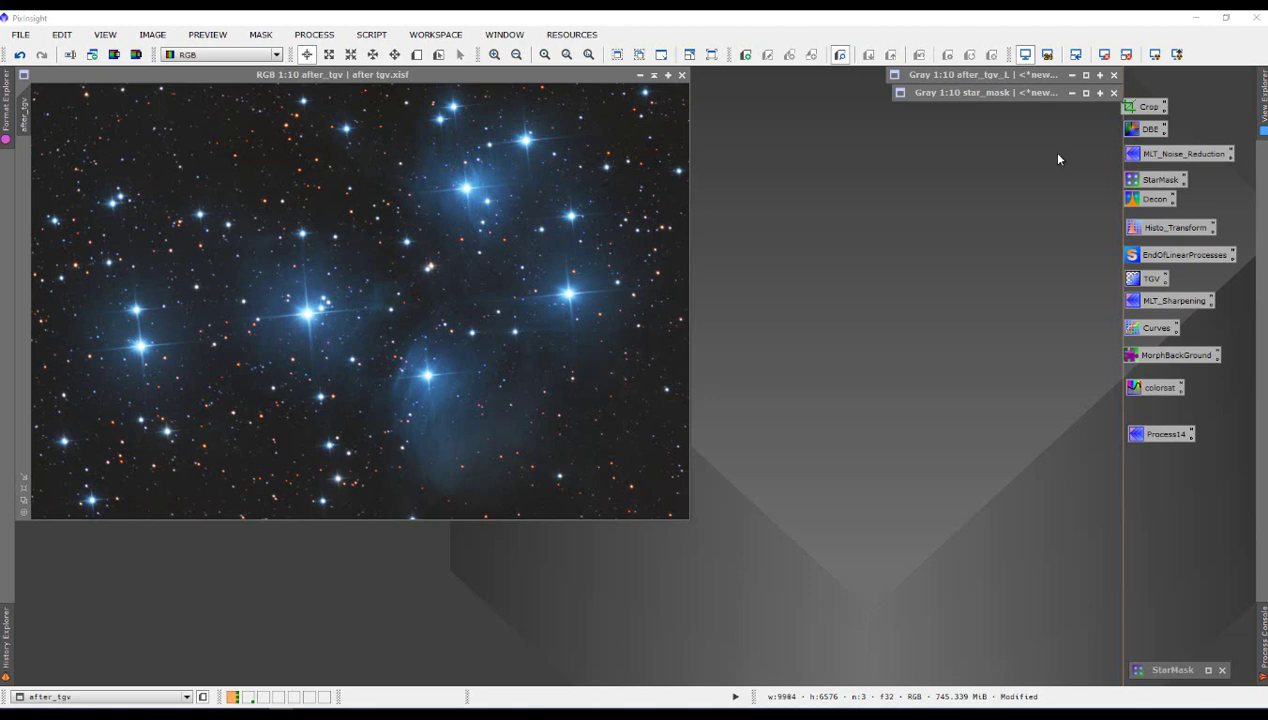
# Start ImageSolver and fill in the M45 coordinates RA 3 47 00, Dec +24 07 00
pyautogui.click(372, 36)
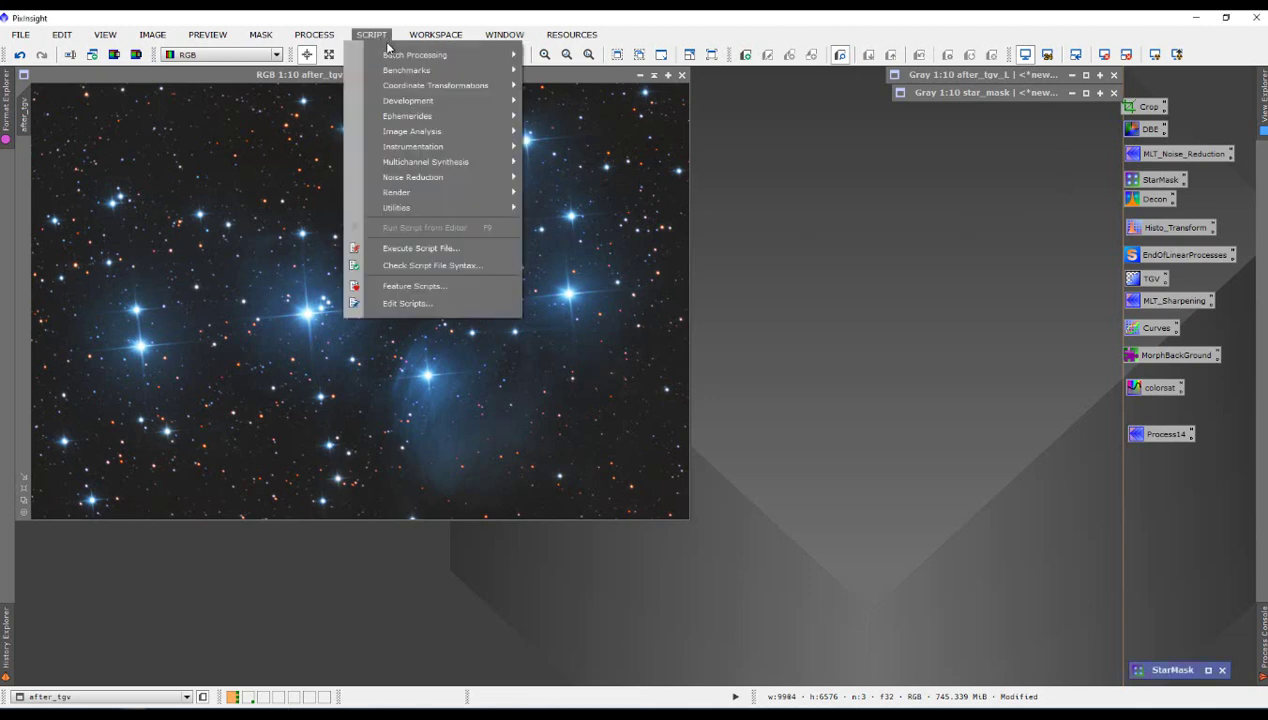
pyautogui.moveTo(414, 131)
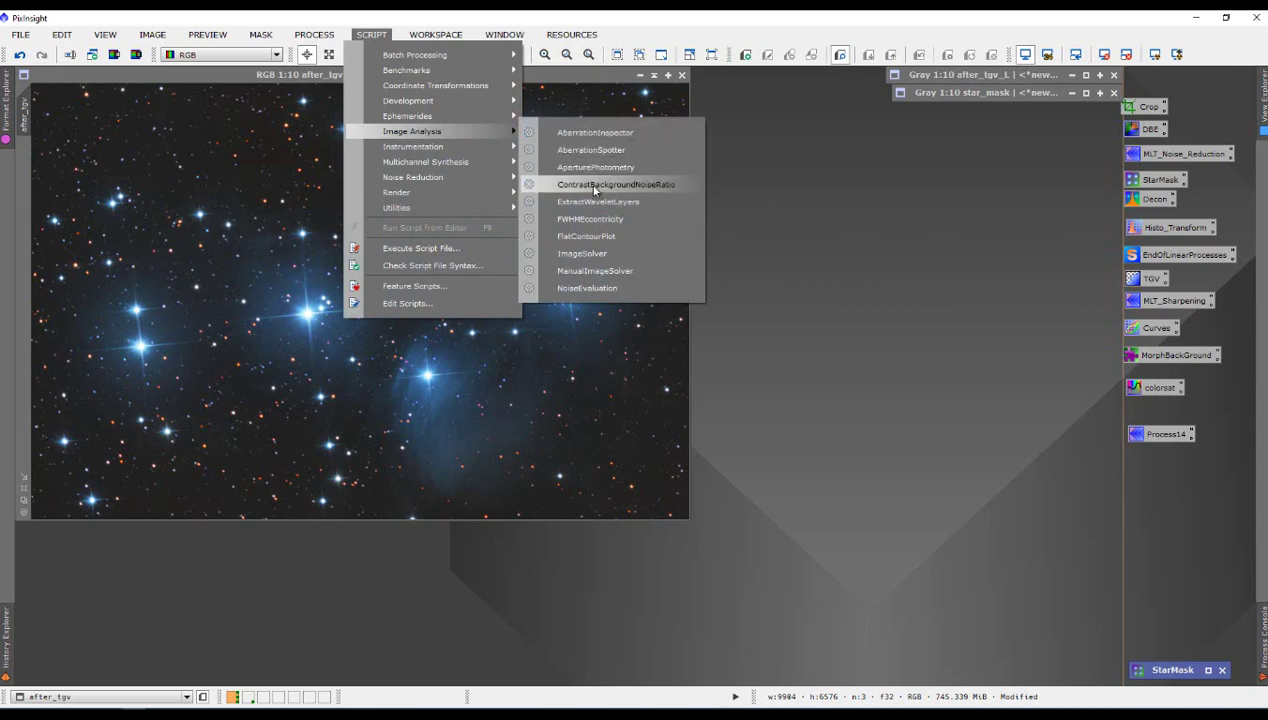
pyautogui.click(590, 256)
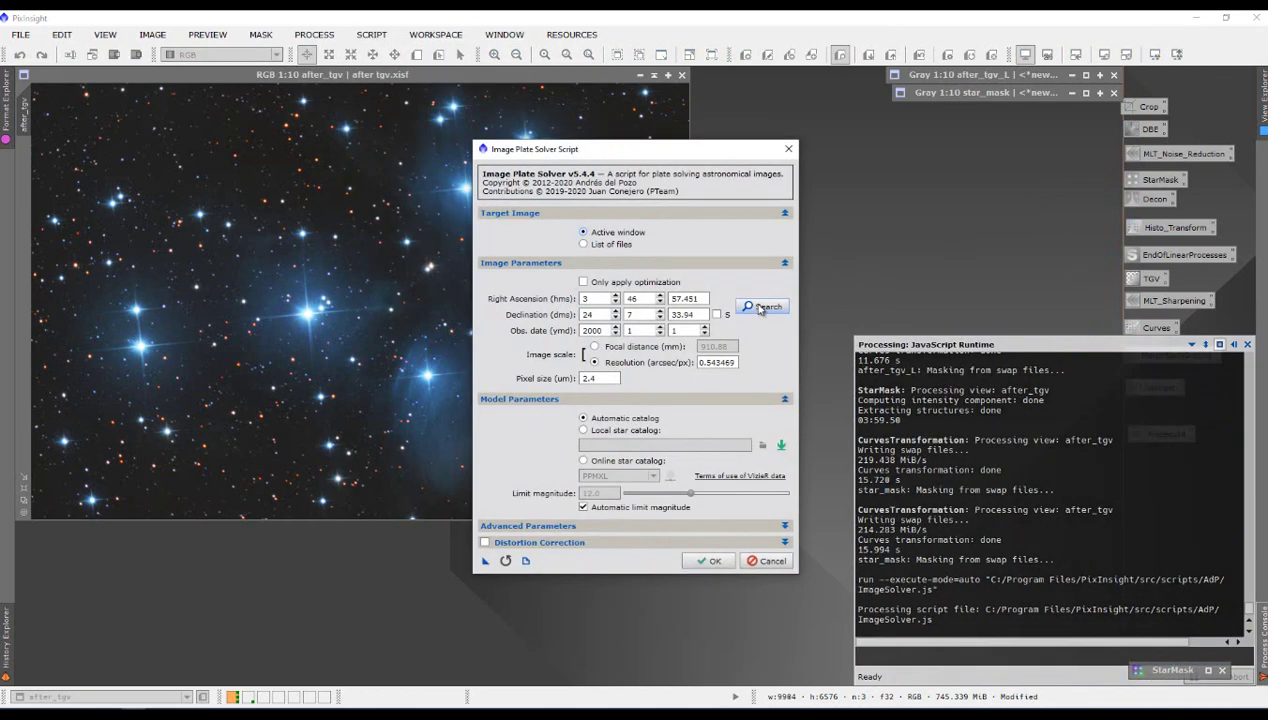
pyautogui.moveTo(666, 152); pyautogui.dragTo(652, 153)
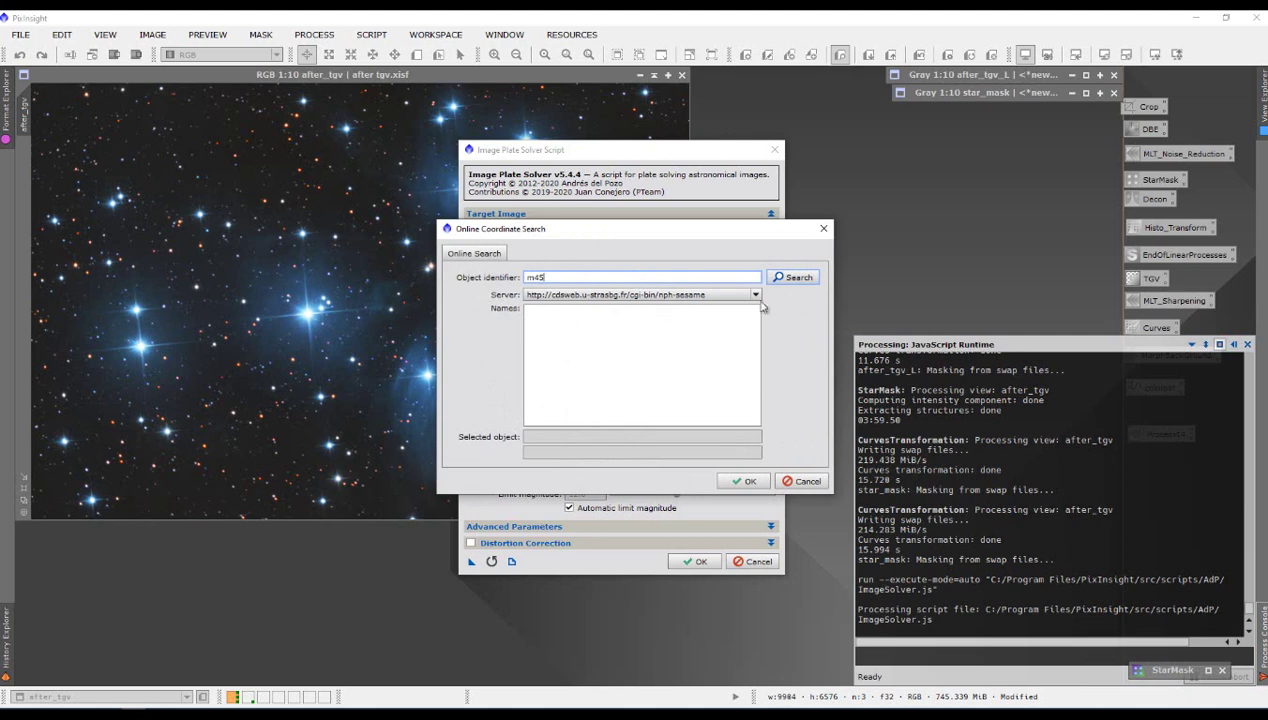
pyautogui.click(780, 280)
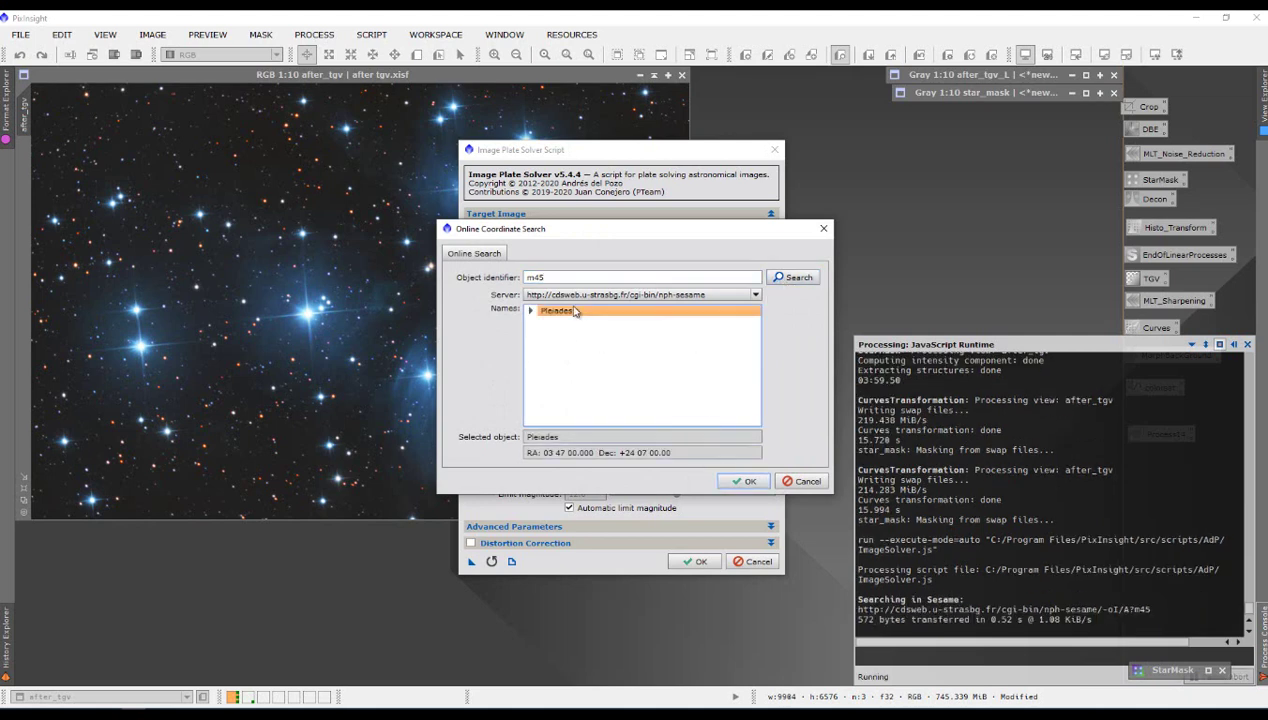
pyautogui.click(744, 481)
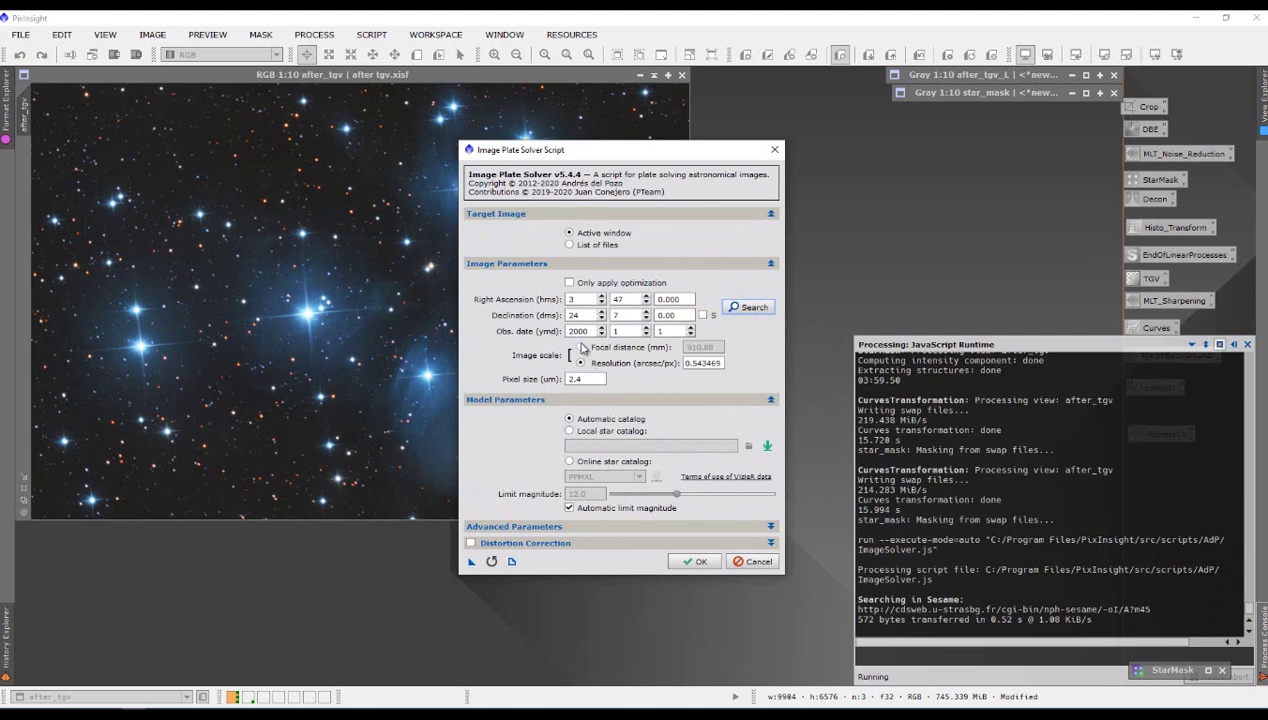
# Set the image scale to a 500 mm focal distance and run the plate solve
pyautogui.click(581, 347)
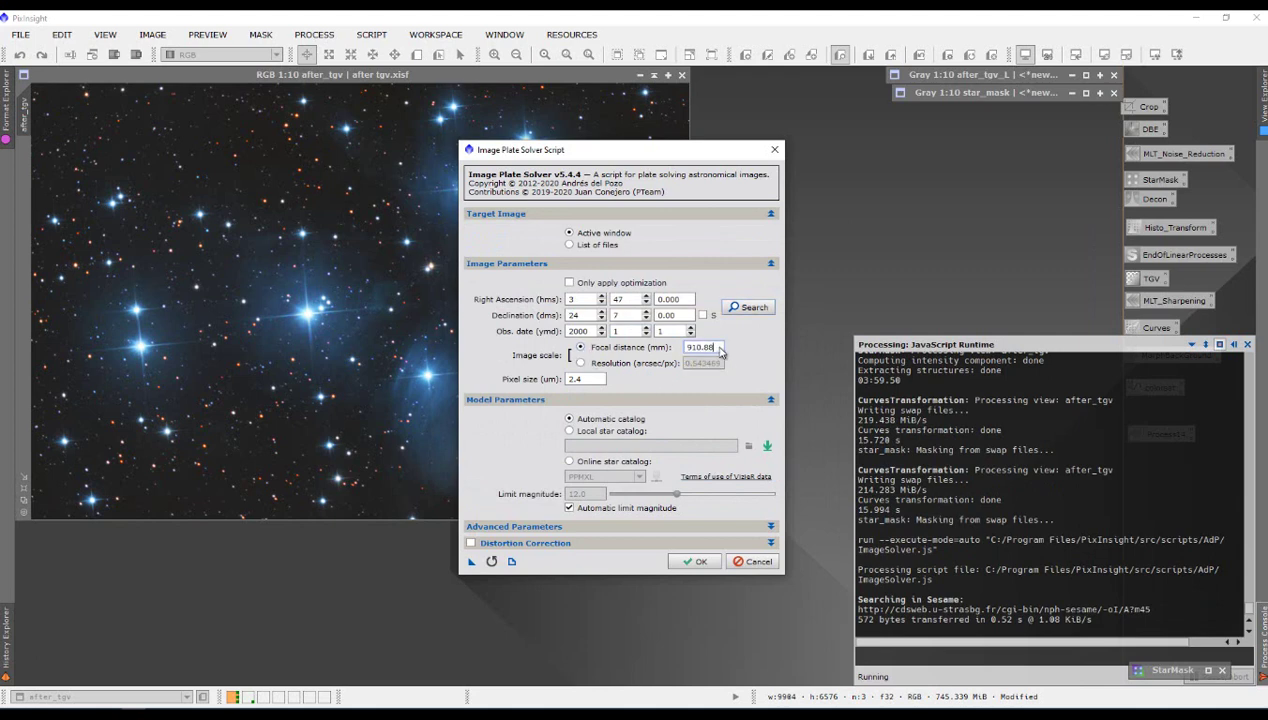
pyautogui.moveTo(720, 347); pyautogui.dragTo(660, 365)
pyautogui.write('500')
pyautogui.click(698, 562)
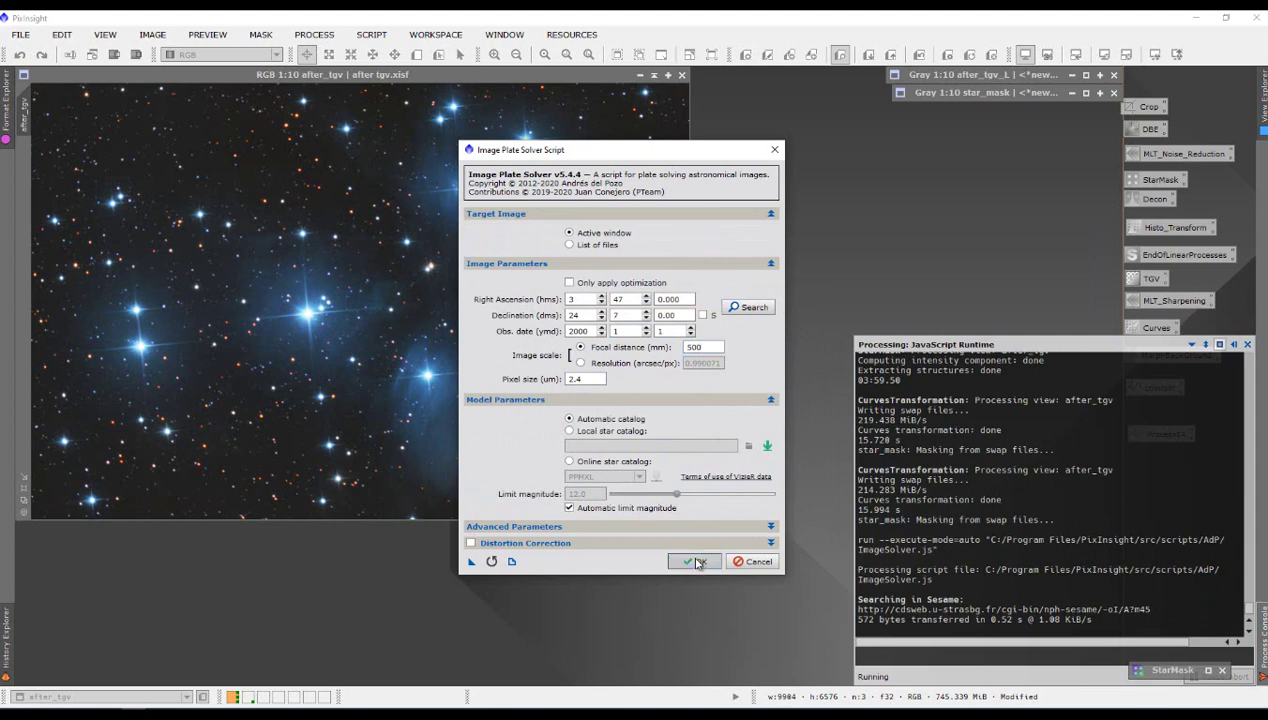
pyautogui.click(600, 389)
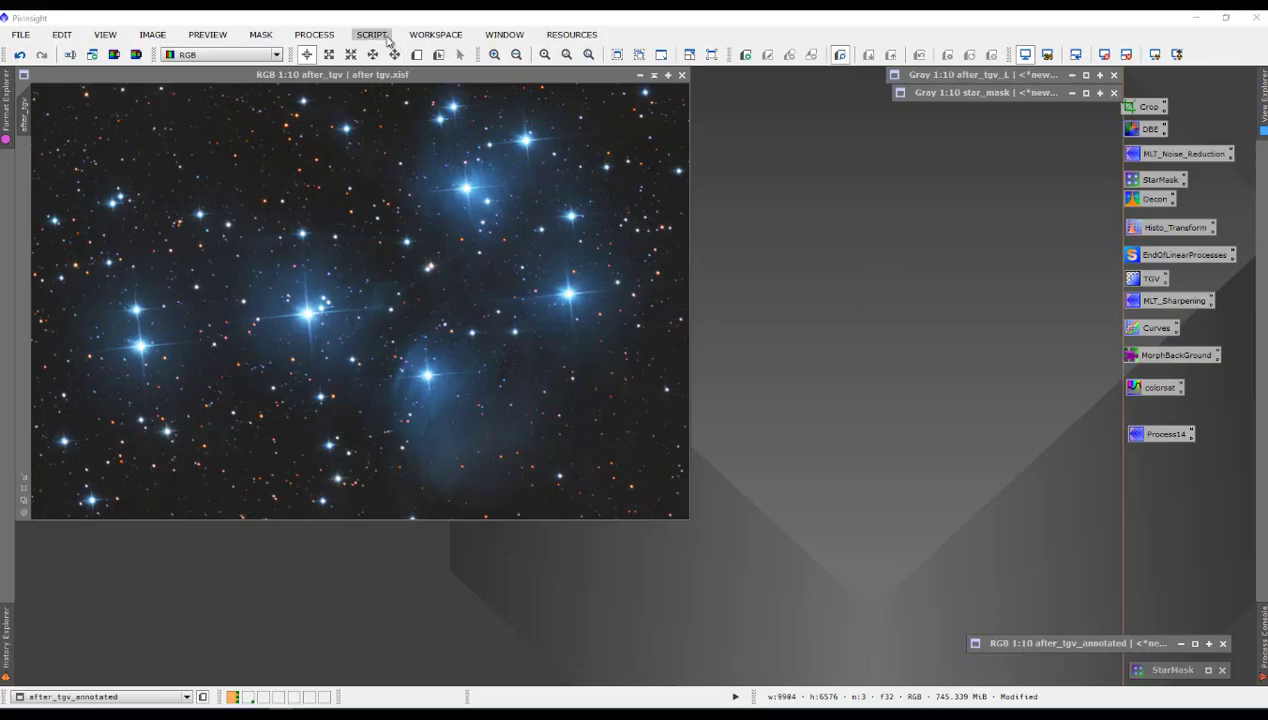
# Launch the AnnotateImage script from SCRIPT > Render
pyautogui.click(383, 38)
pyautogui.moveTo(399, 193)
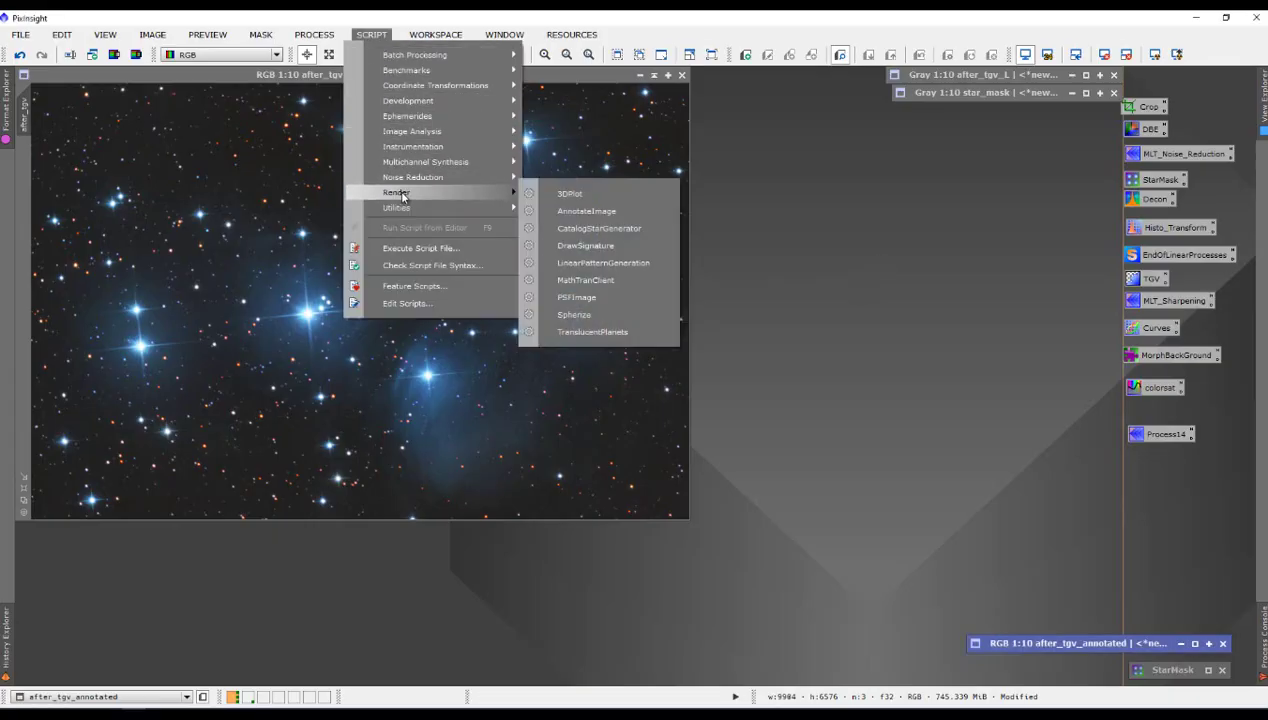
pyautogui.click(587, 211)
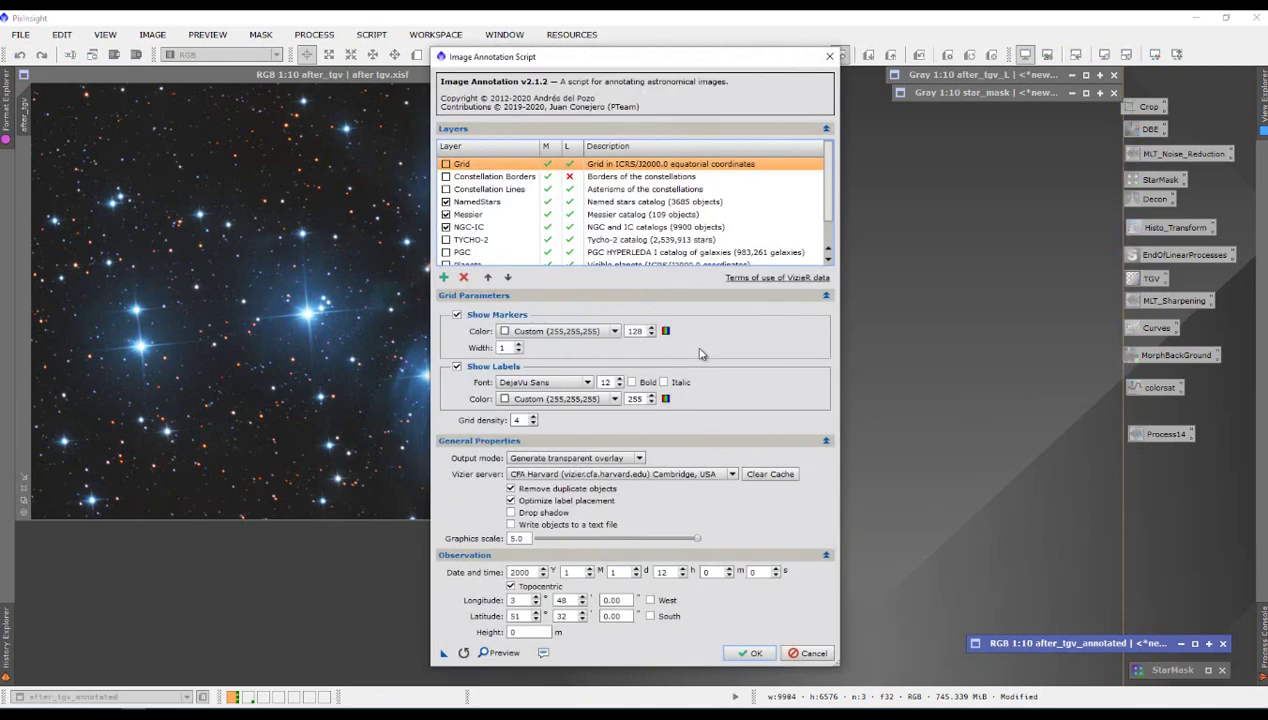
pyautogui.moveTo(666, 62); pyautogui.dragTo(643, 61)
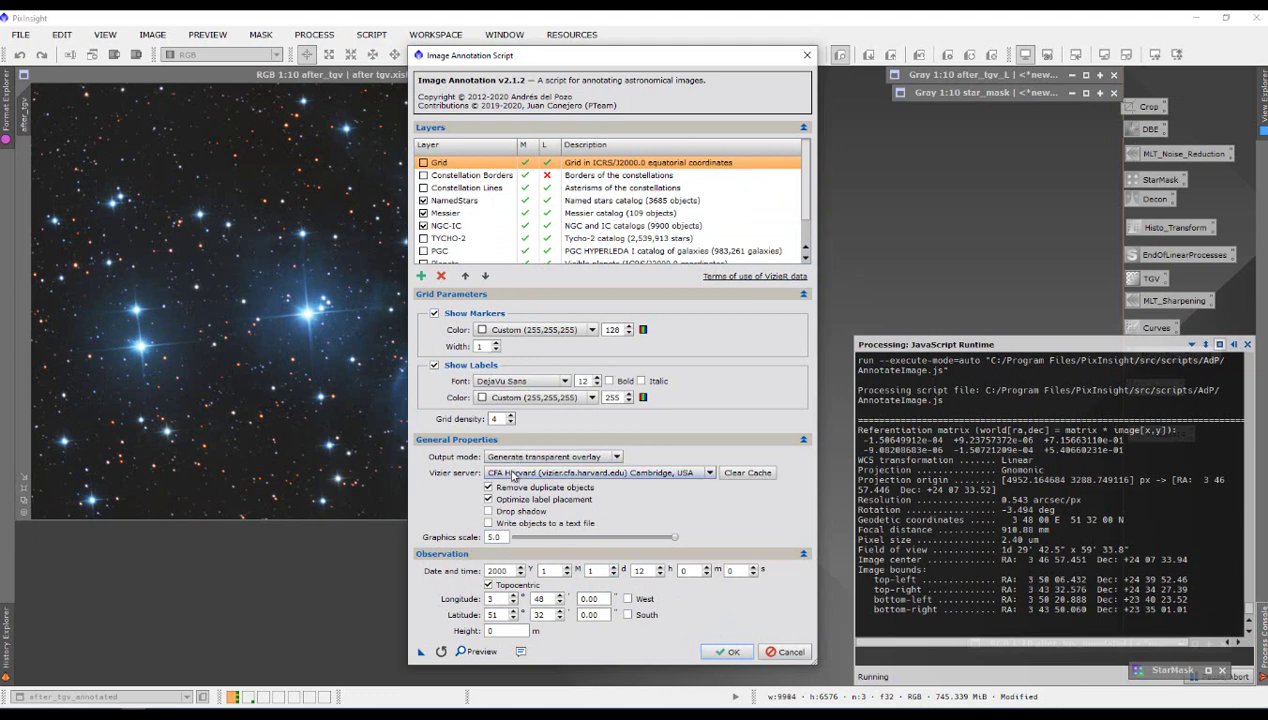
# Set Output mode to Annotate image, keeping NamedStars, Messier and NGC-IC layers enabled
pyautogui.click(610, 457)
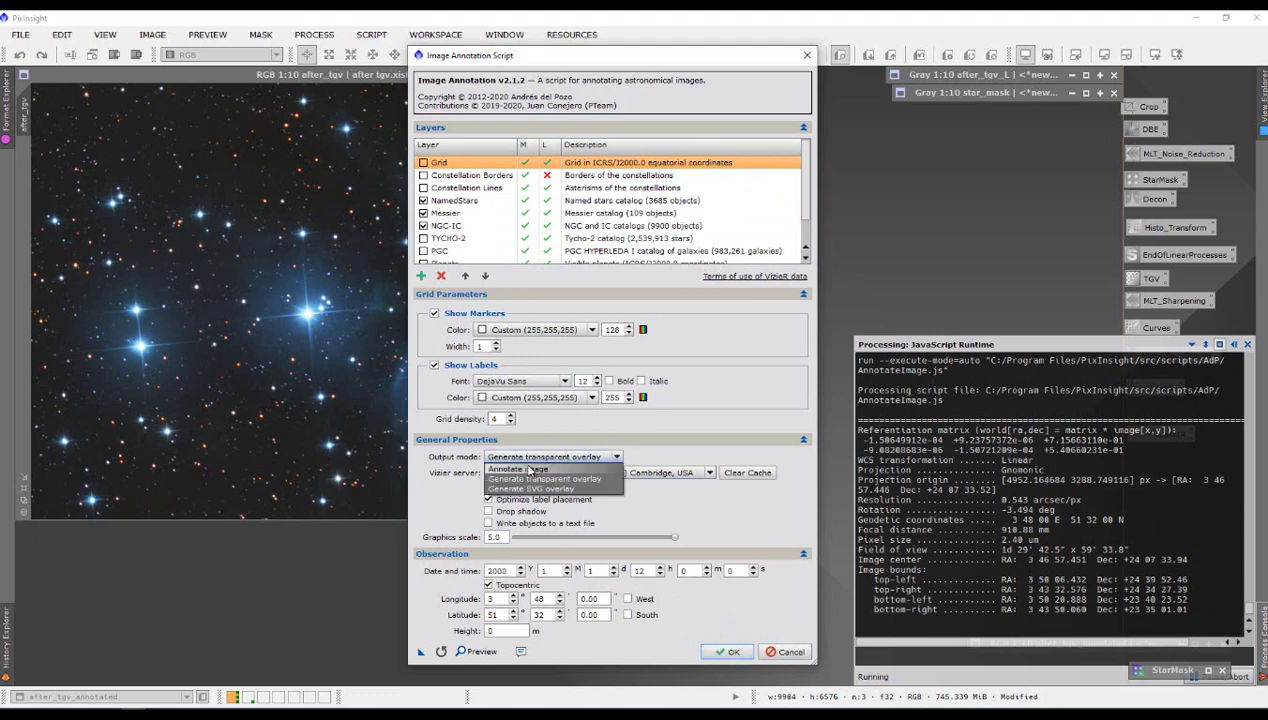
pyautogui.click(530, 469)
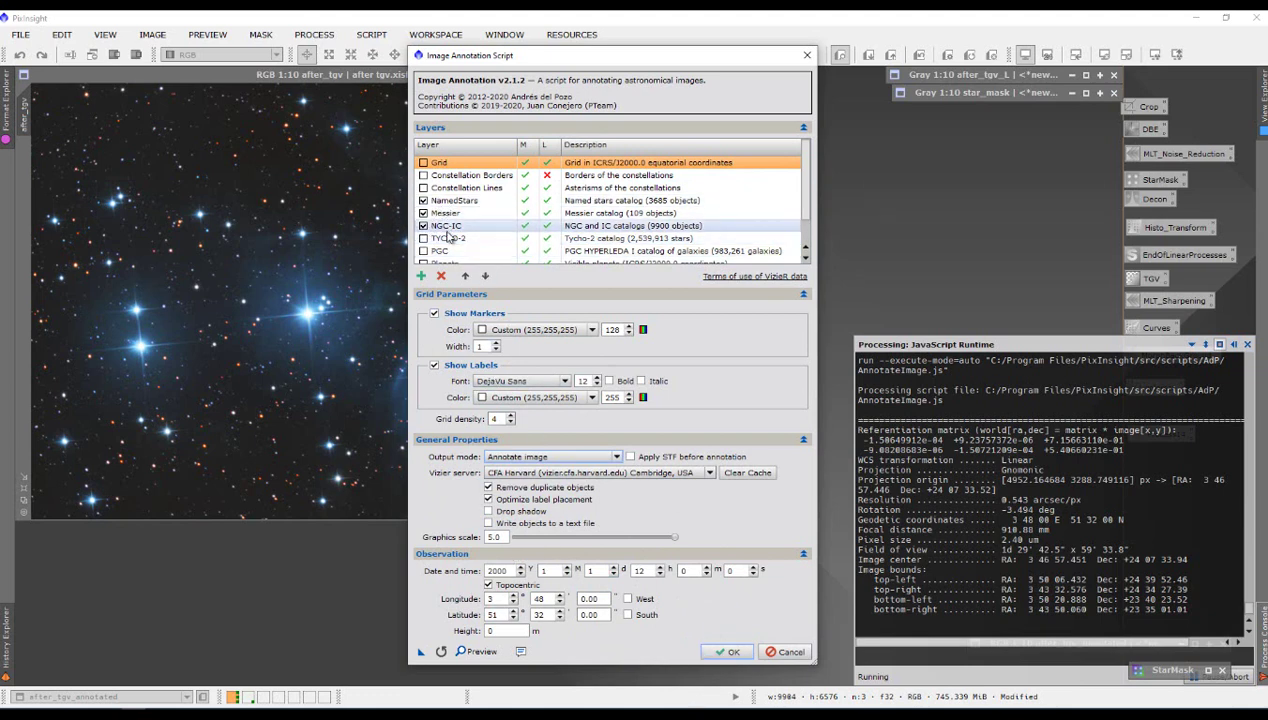
pyautogui.moveTo(640, 57)
pyautogui.mouseDown()
pyautogui.moveTo(866, 53)
pyautogui.moveTo(893, 66)
pyautogui.moveTo(756, 56)
pyautogui.mouseUp()
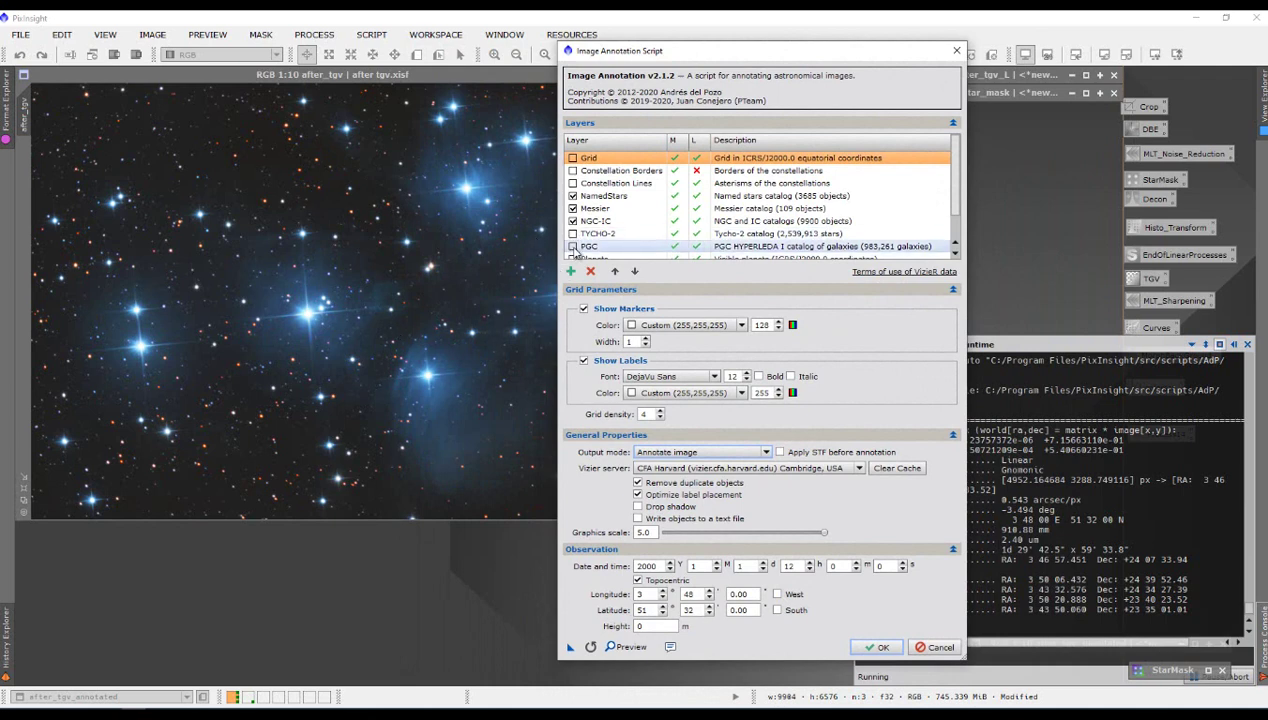
pyautogui.moveTo(736, 52); pyautogui.dragTo(575, 51)
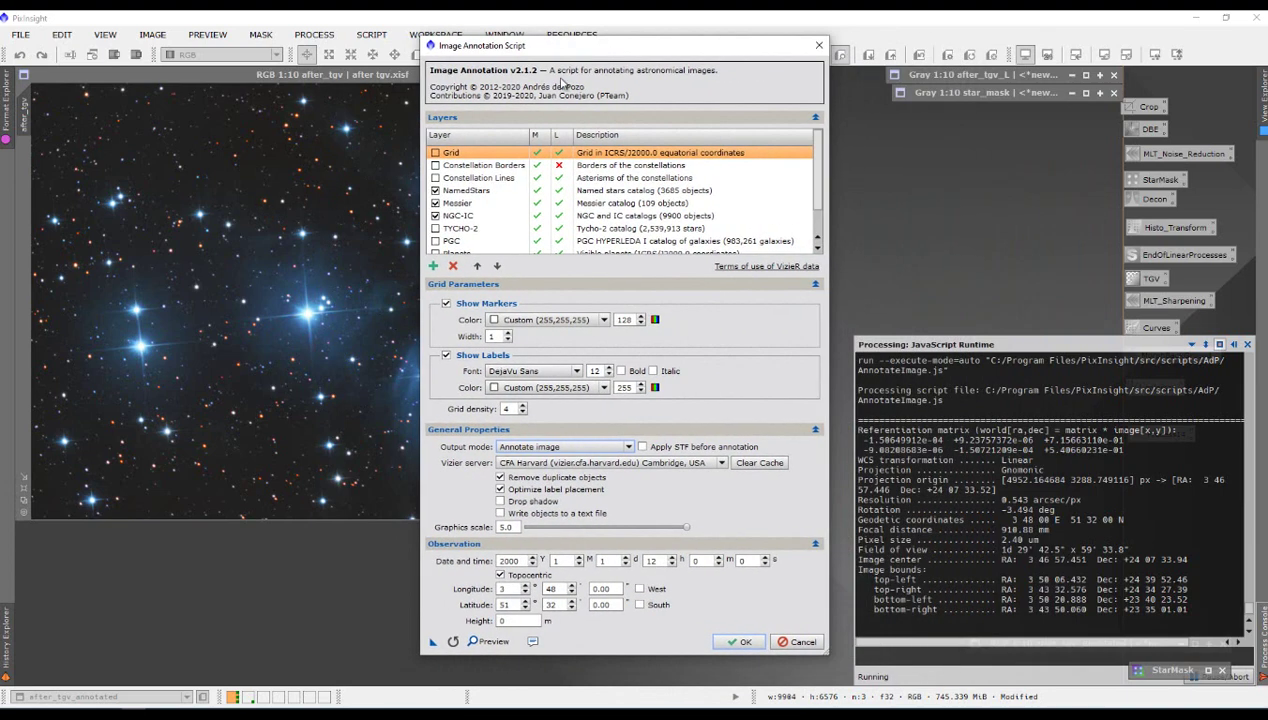
# Run the annotation and maximize the new after_tgv_annotated_Annotated window showing star names and NGC1435
pyautogui.click(740, 642)
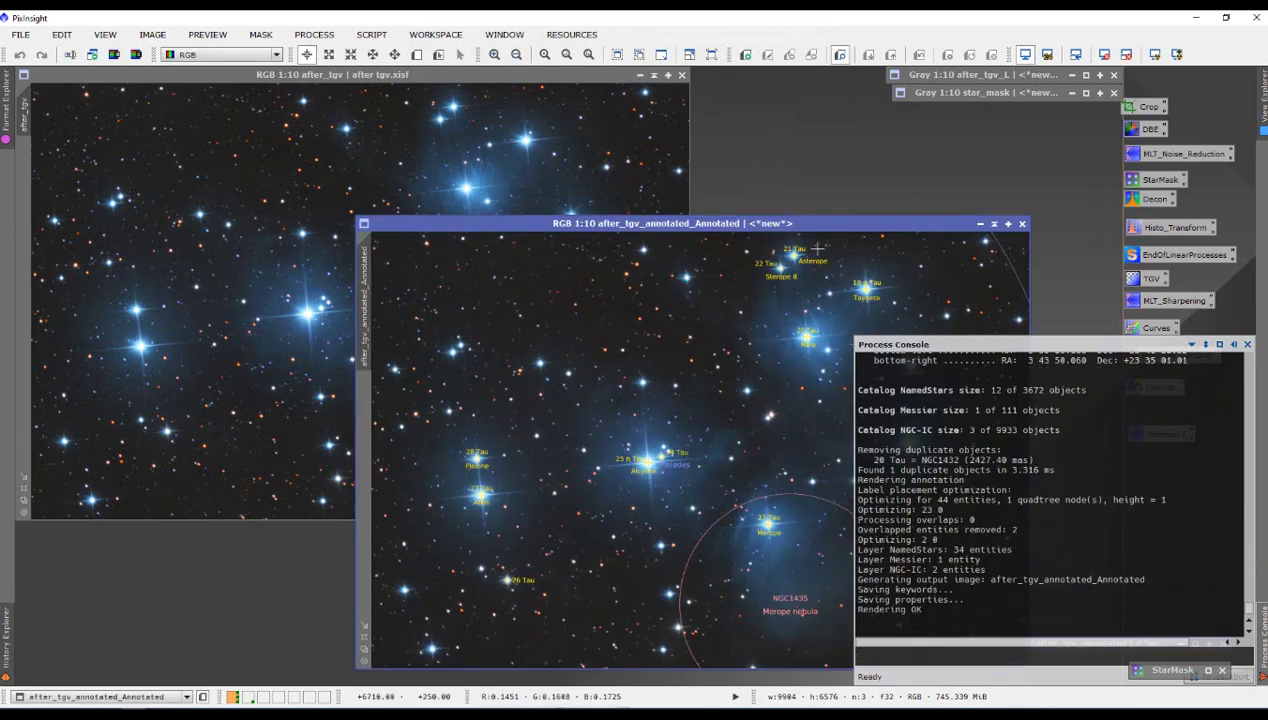
pyautogui.moveTo(838, 224)
pyautogui.mouseDown()
pyautogui.moveTo(807, 219)
pyautogui.moveTo(773, 140)
pyautogui.moveTo(628, 131)
pyautogui.mouseUp()
pyautogui.scroll(1, 680, 327)
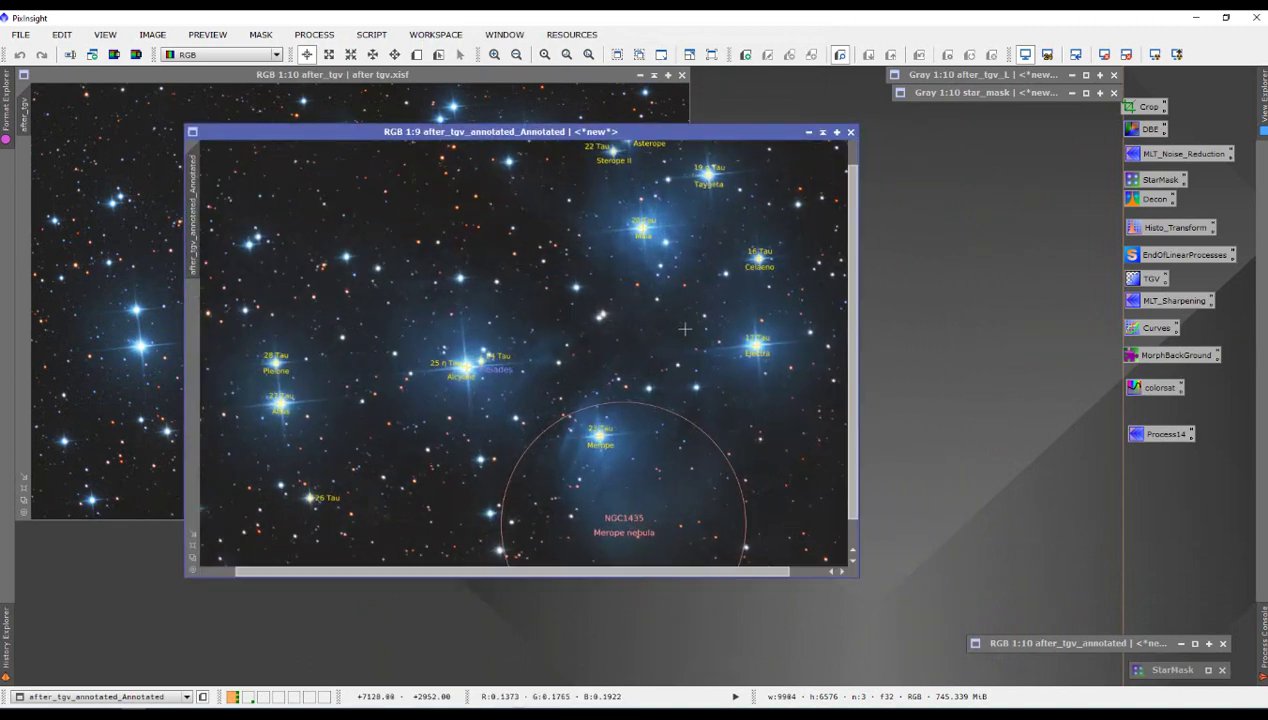
pyautogui.click(837, 132)
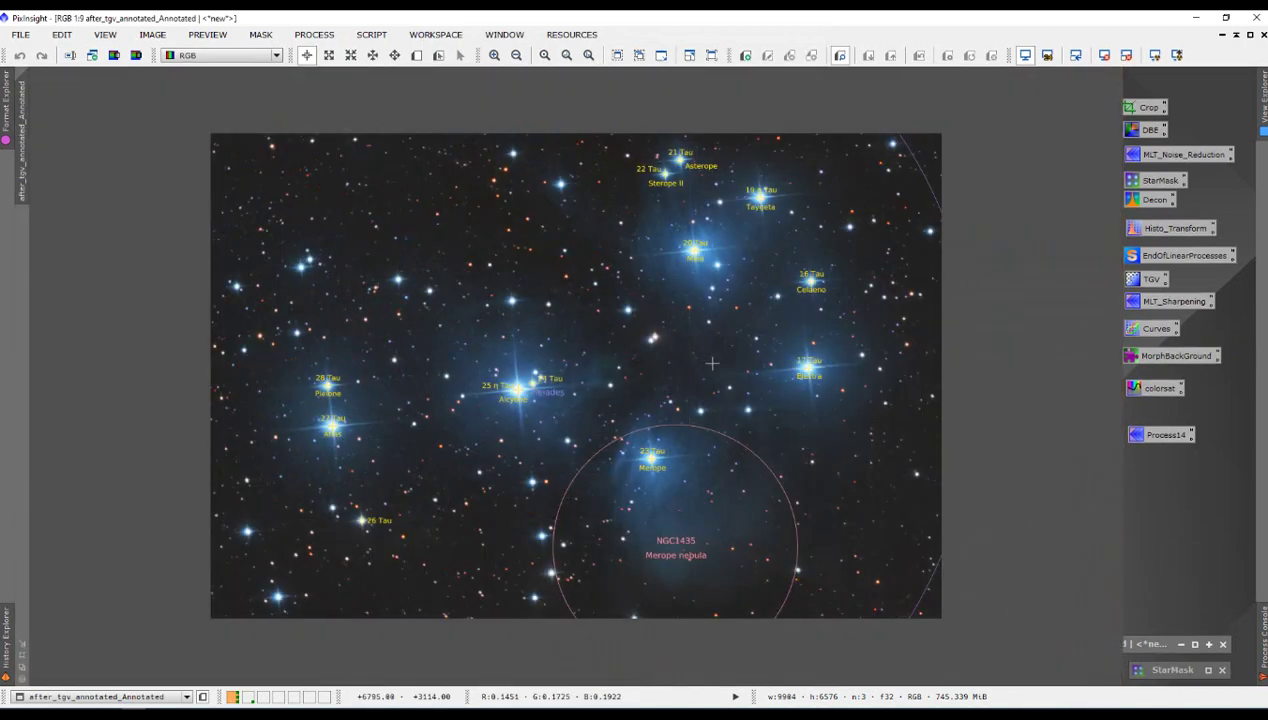